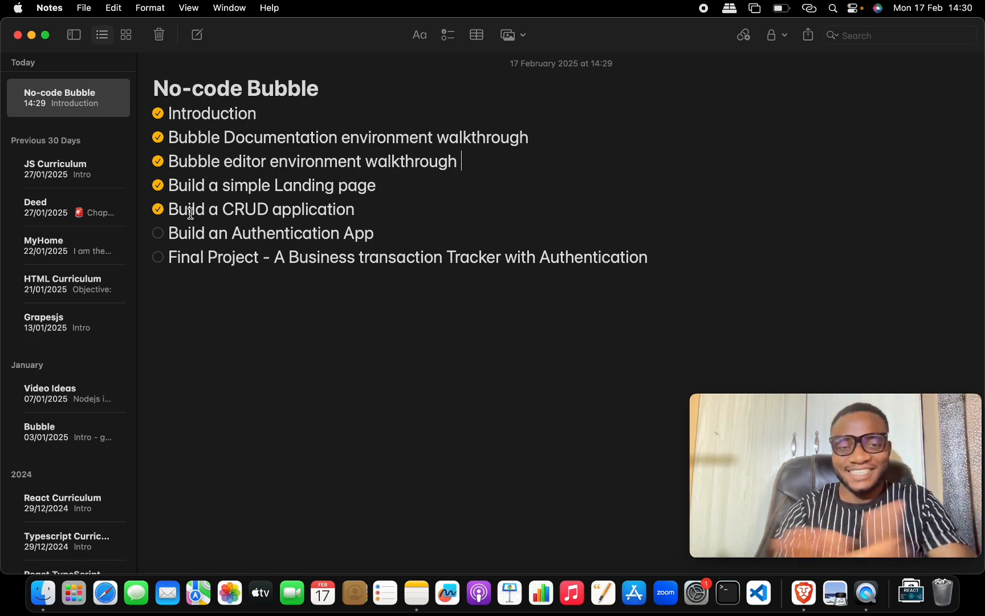
Step: Show an overview of all open windows with Mission Control
{"action": "key", "text": "ctrl+Up"}
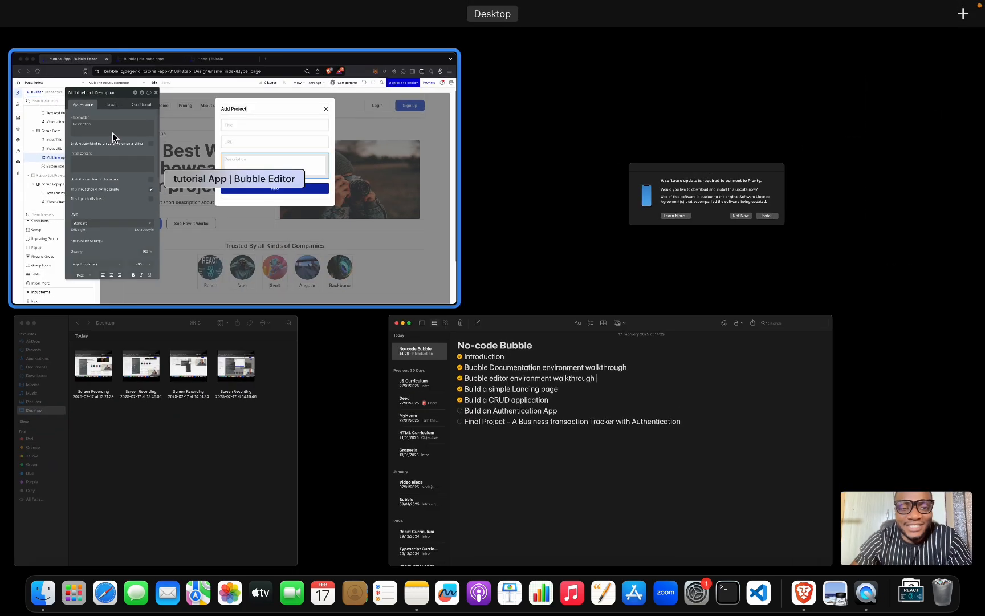
Step: Bring the Bubble editor forward and duplicate the header's Sign up button
{"action": "left_click", "coordinate": [246, 156]}
{"action": "left_click", "coordinate": [403, 173]}
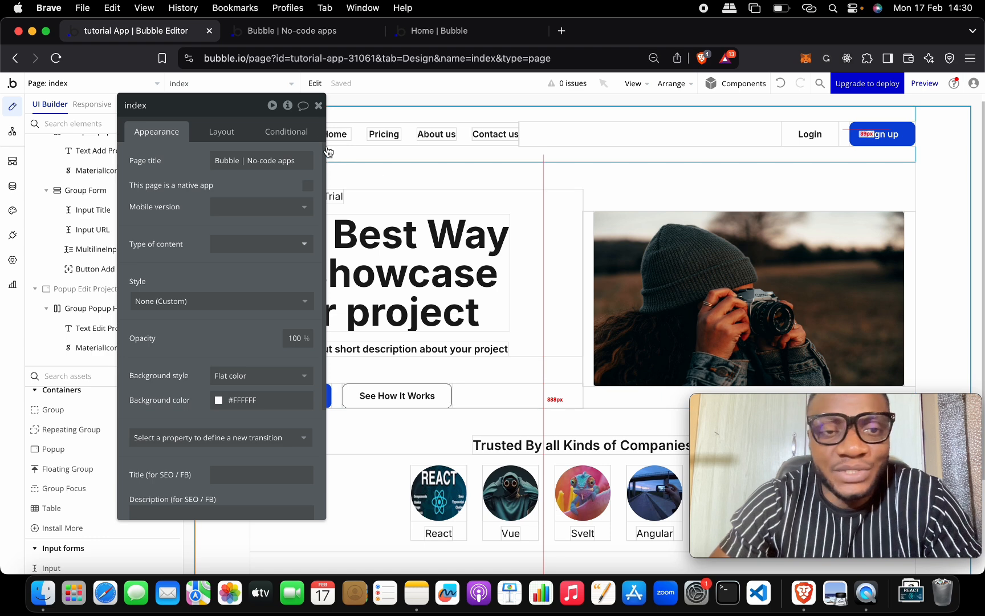
{"action": "left_click", "coordinate": [320, 107]}
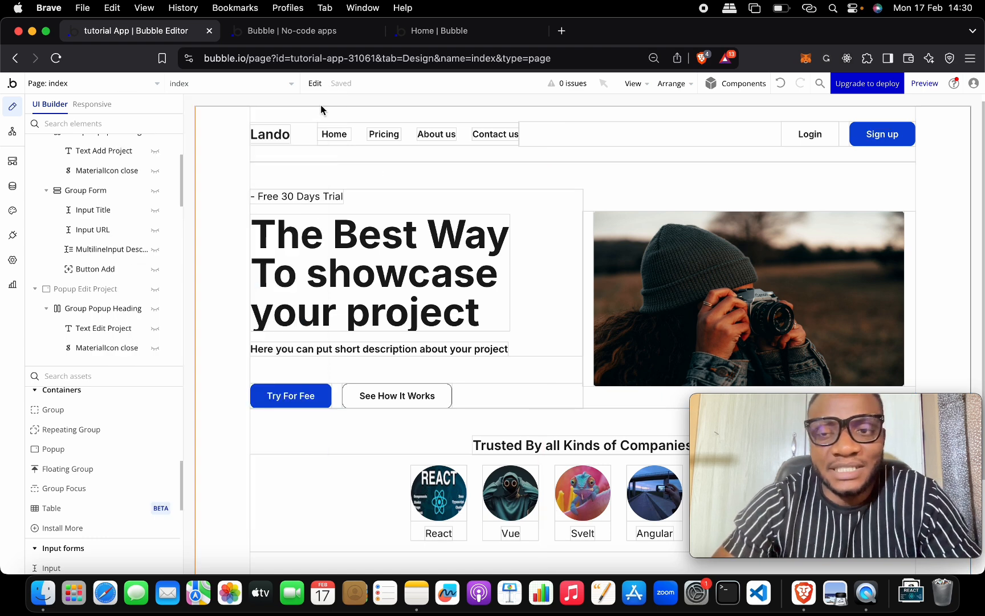
{"action": "double_click", "coordinate": [885, 135]}
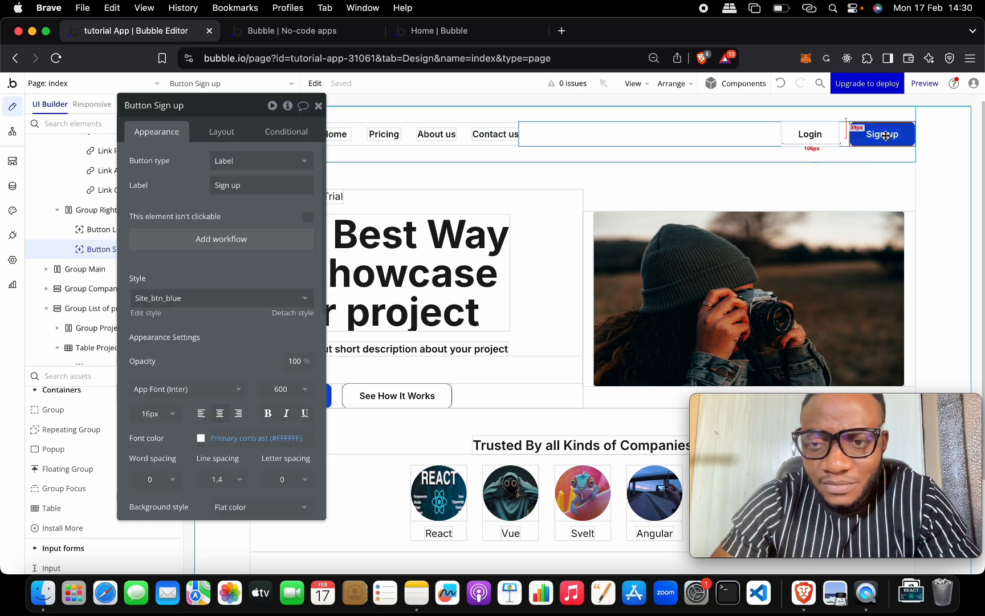
{"action": "key", "text": "super+d"}
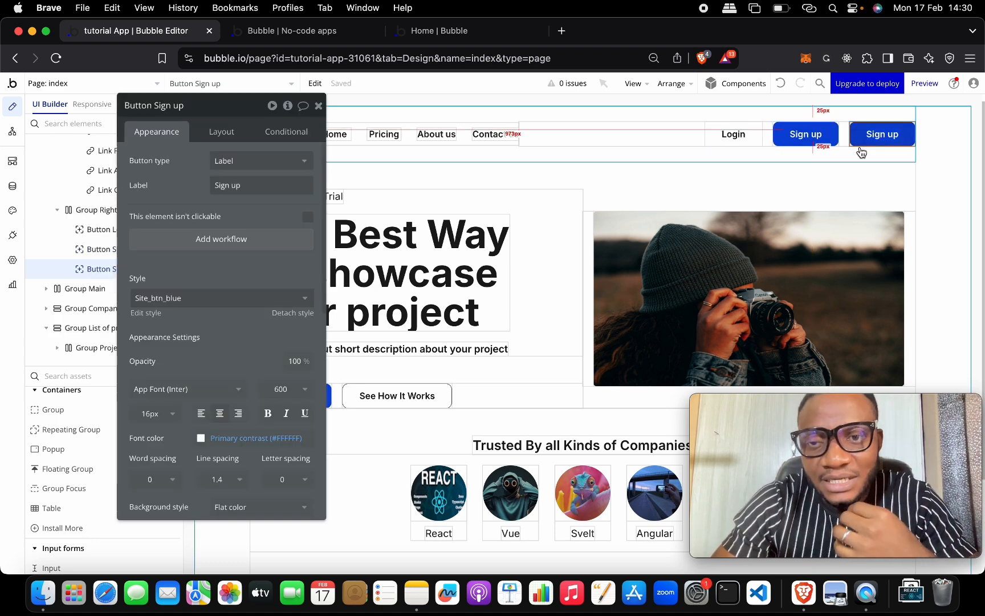
{"action": "left_click", "coordinate": [858, 143]}
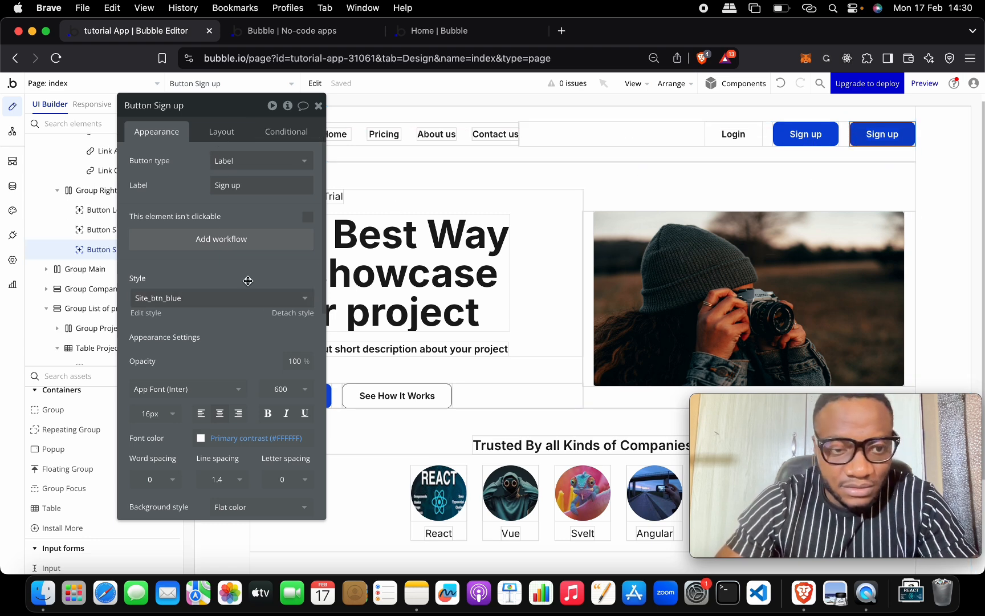
Step: Set the duplicated button's background color to bright red (Destructive 50)
{"action": "scroll", "coordinate": [207, 442], "scroll_direction": "down", "scroll_amount": 1}
{"action": "scroll", "coordinate": [206, 442], "scroll_direction": "down", "scroll_amount": 8}
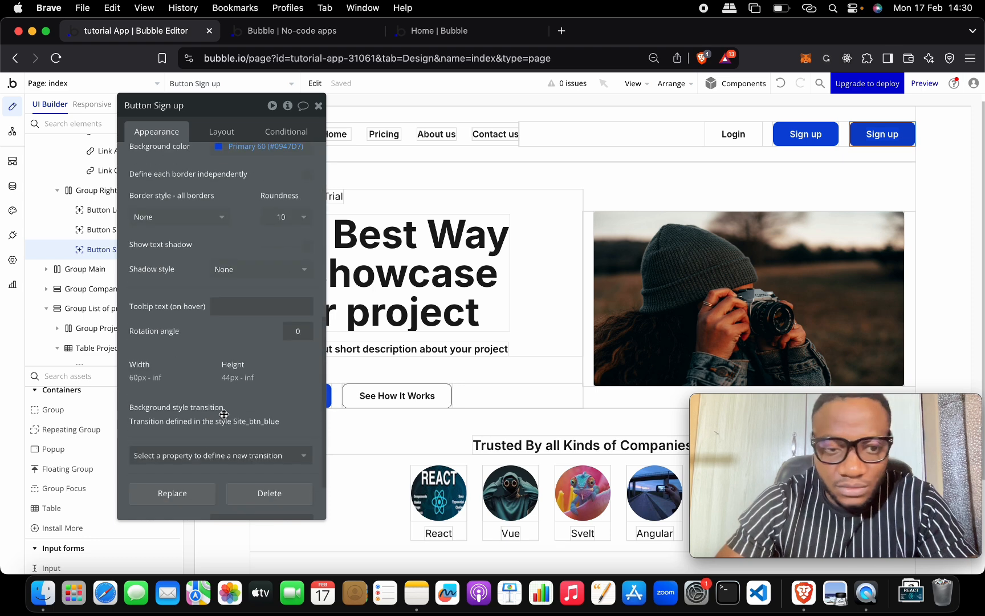
{"action": "scroll", "coordinate": [253, 246], "scroll_direction": "up", "scroll_amount": 3}
{"action": "left_click", "coordinate": [221, 237]}
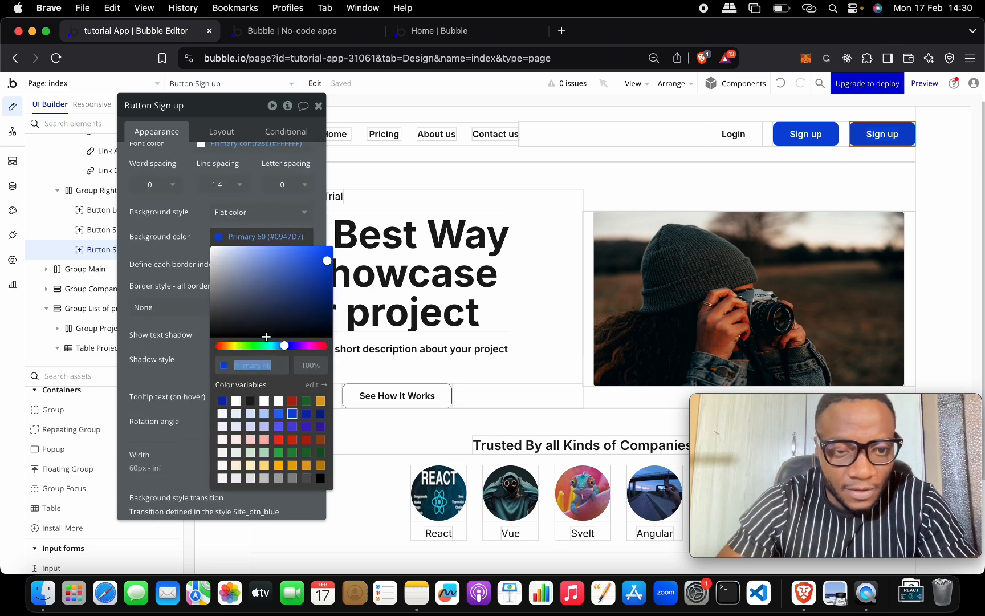
{"action": "left_click", "coordinate": [292, 402]}
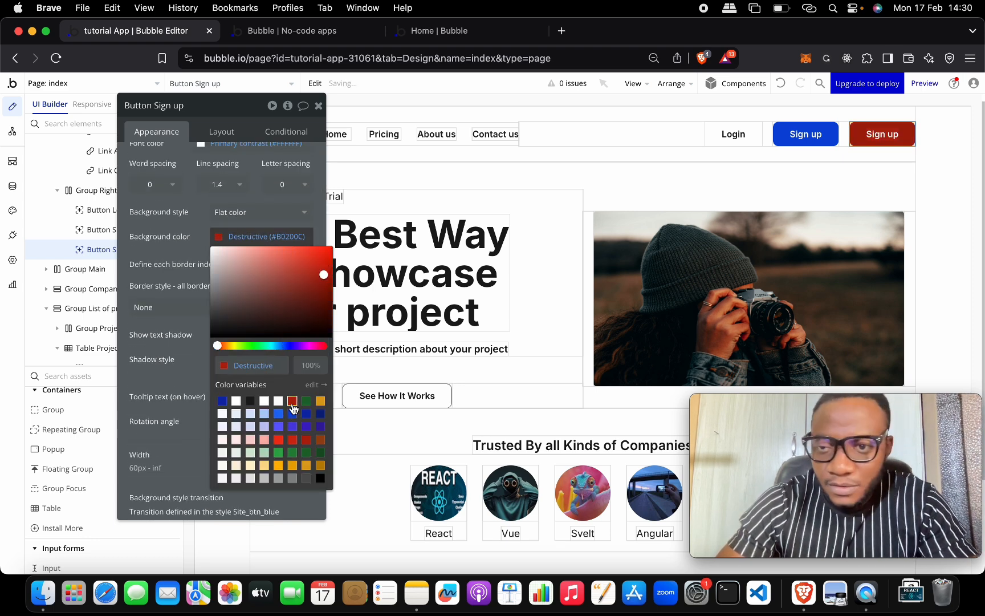
{"action": "left_click", "coordinate": [277, 439]}
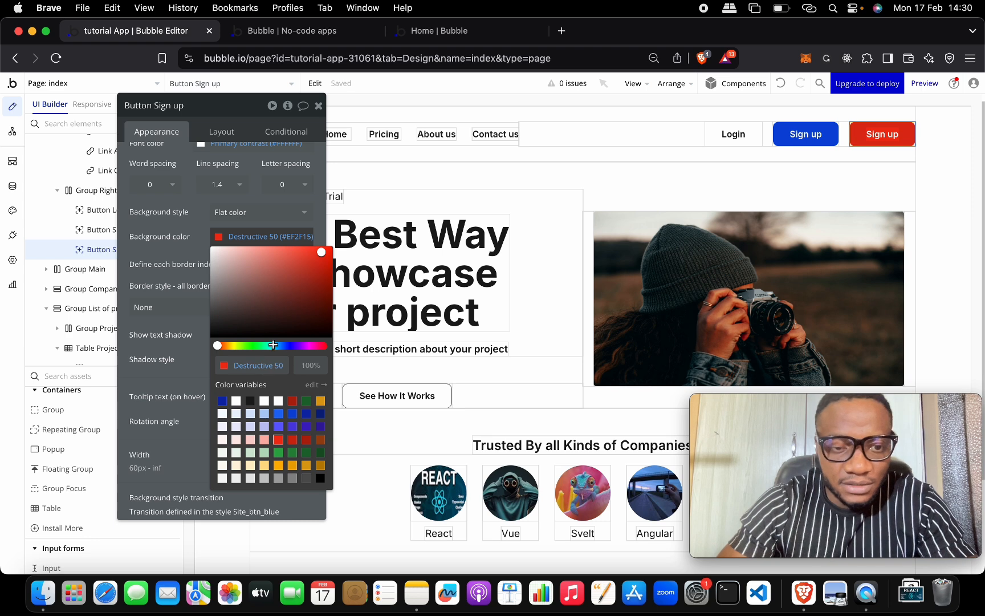
Step: Relabel the duplicated button 'Logout' and close the property panels
{"action": "scroll", "coordinate": [297, 228], "scroll_direction": "up", "scroll_amount": 5}
{"action": "left_click", "coordinate": [255, 183]}
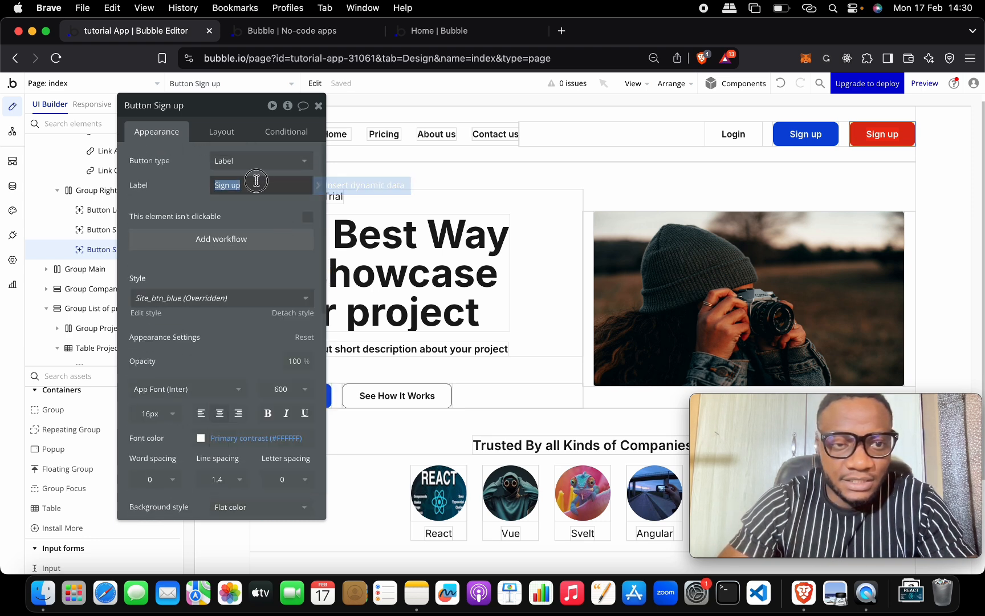
{"action": "type", "text": "Lou"}
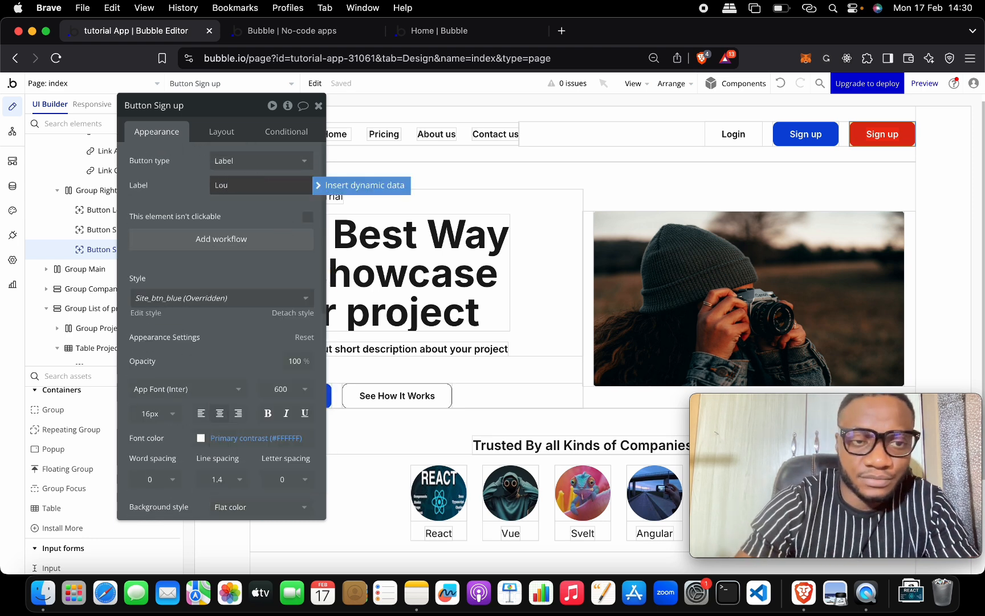
{"action": "key", "text": "BackSpace"}
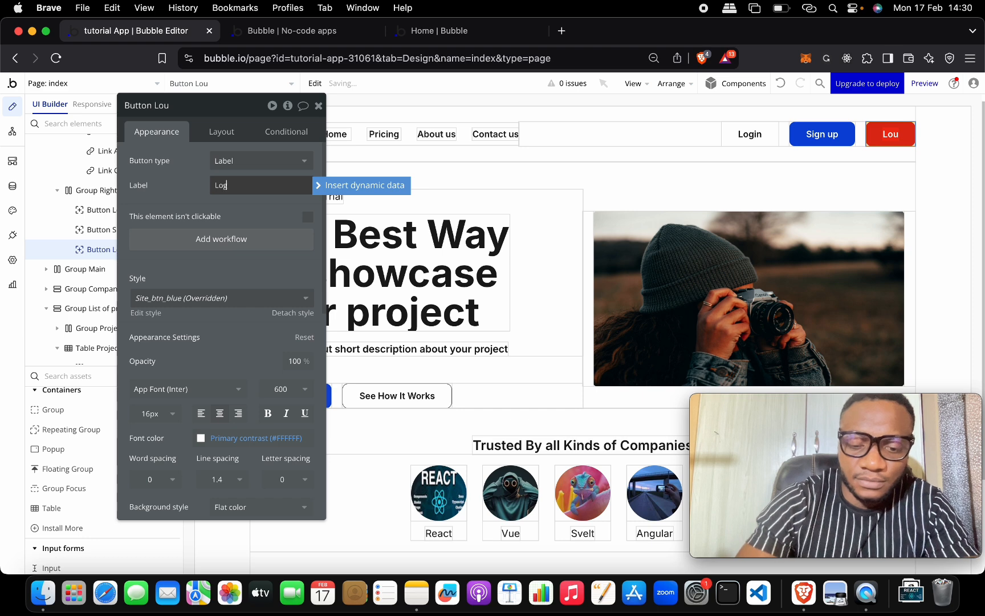
{"action": "type", "text": "gout"}
{"action": "left_click", "coordinate": [186, 180]}
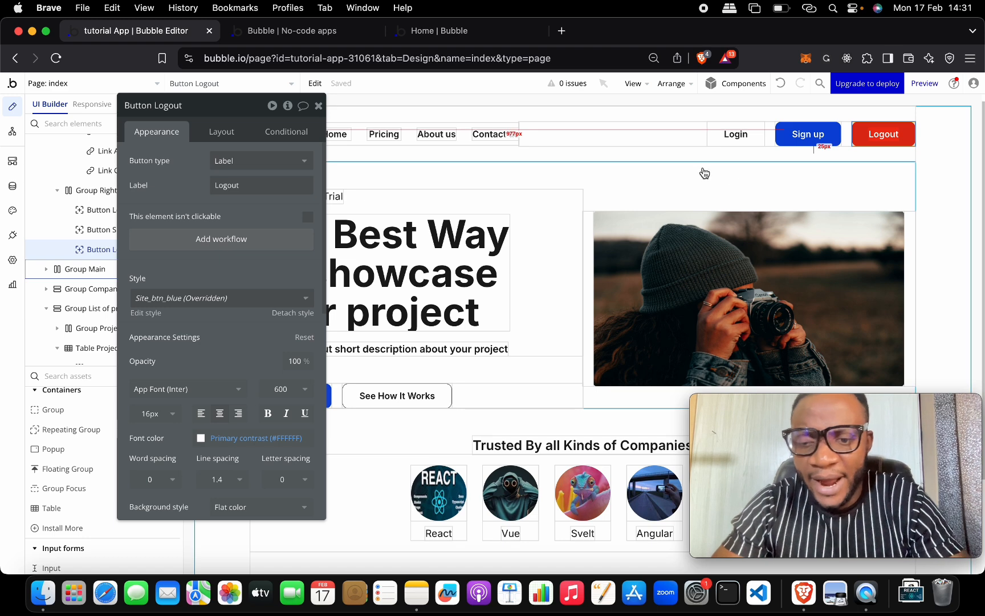
{"action": "left_click", "coordinate": [670, 147]}
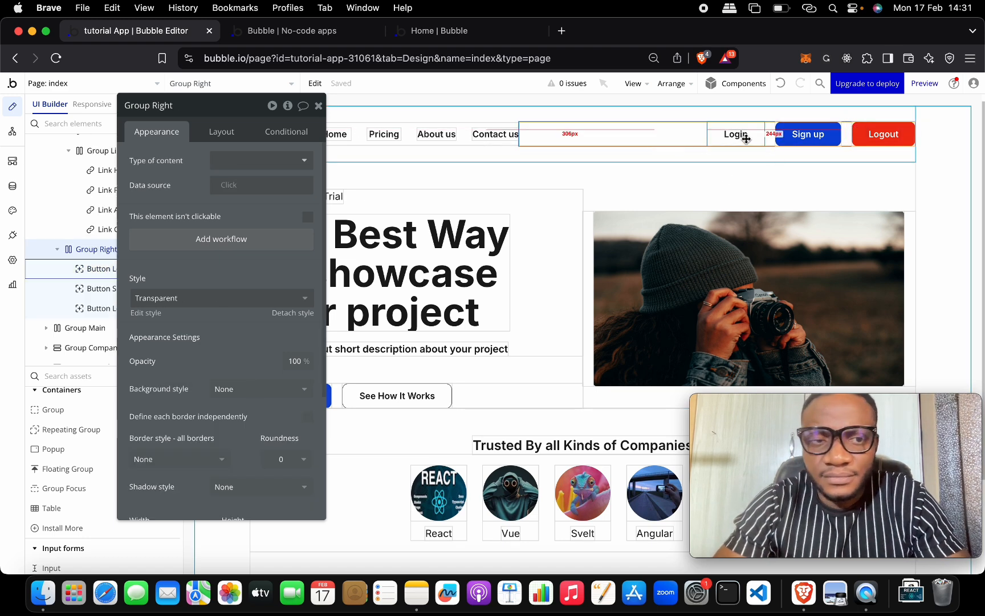
{"action": "left_click", "coordinate": [318, 106]}
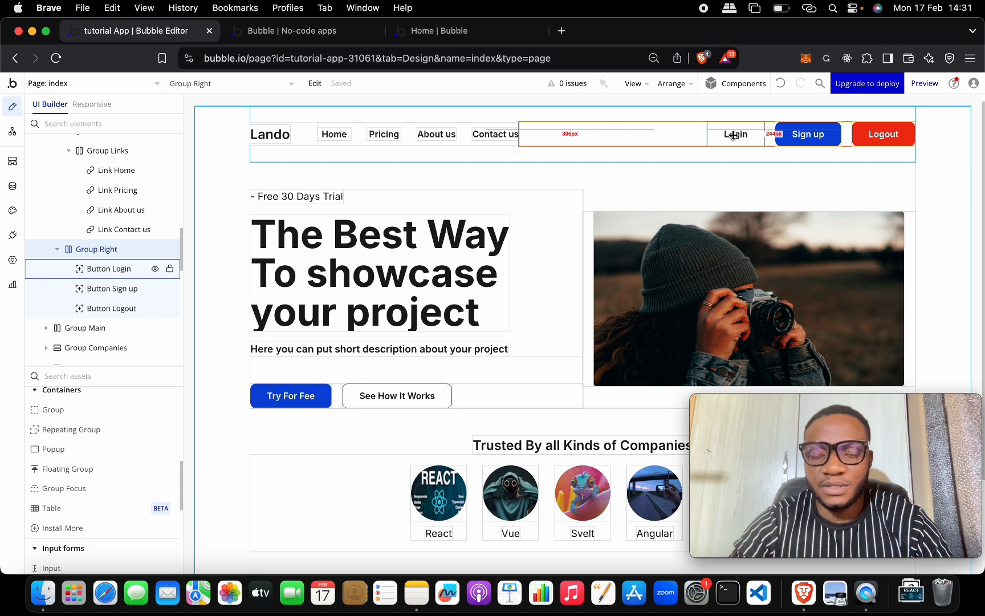
Step: Collapse the popups in the Elements Tree and add a new popup to the page
{"action": "scroll", "coordinate": [122, 193], "scroll_direction": "up", "scroll_amount": 10}
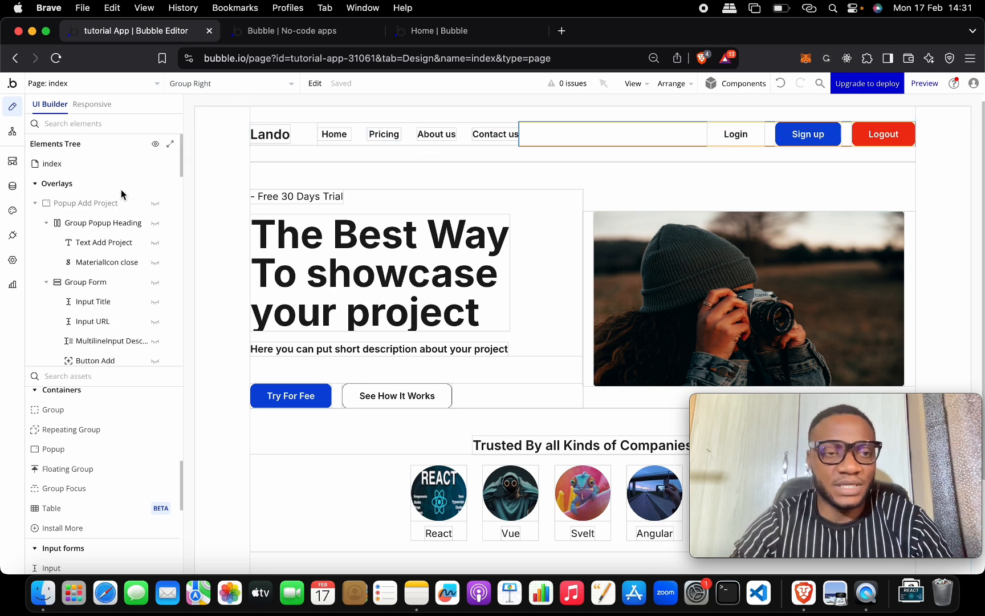
{"action": "left_click", "coordinate": [36, 204]}
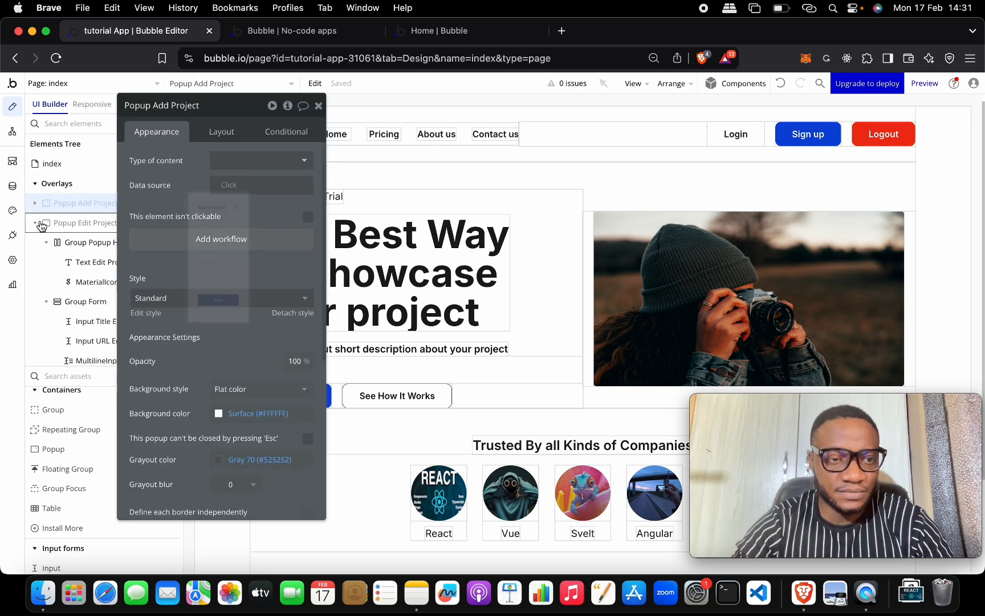
{"action": "left_click", "coordinate": [40, 224]}
{"action": "left_click", "coordinate": [37, 262]}
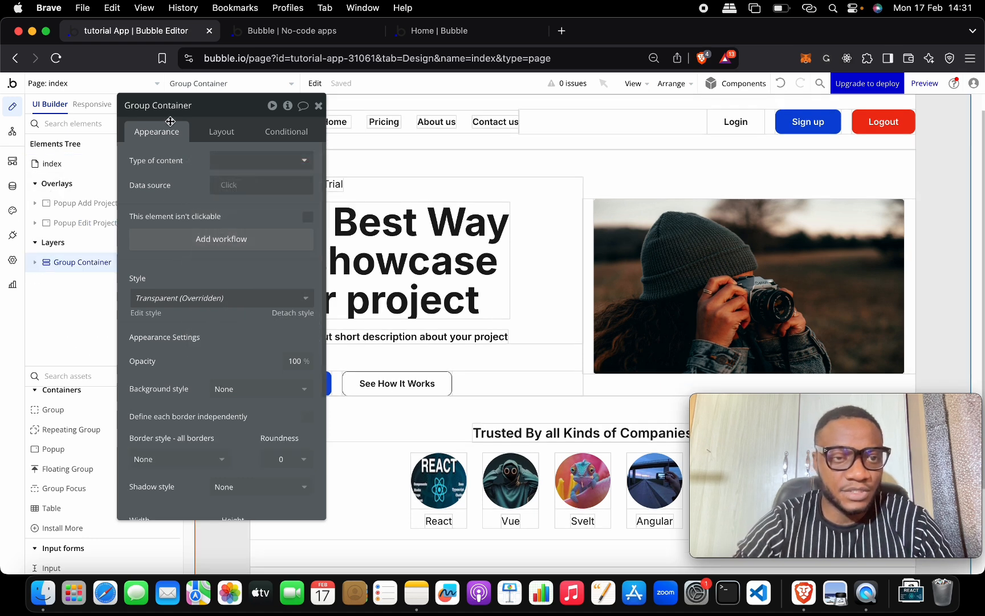
{"action": "left_click_drag", "start_coordinate": [171, 121], "coordinate": [433, 115]}
{"action": "left_click", "coordinate": [100, 222]}
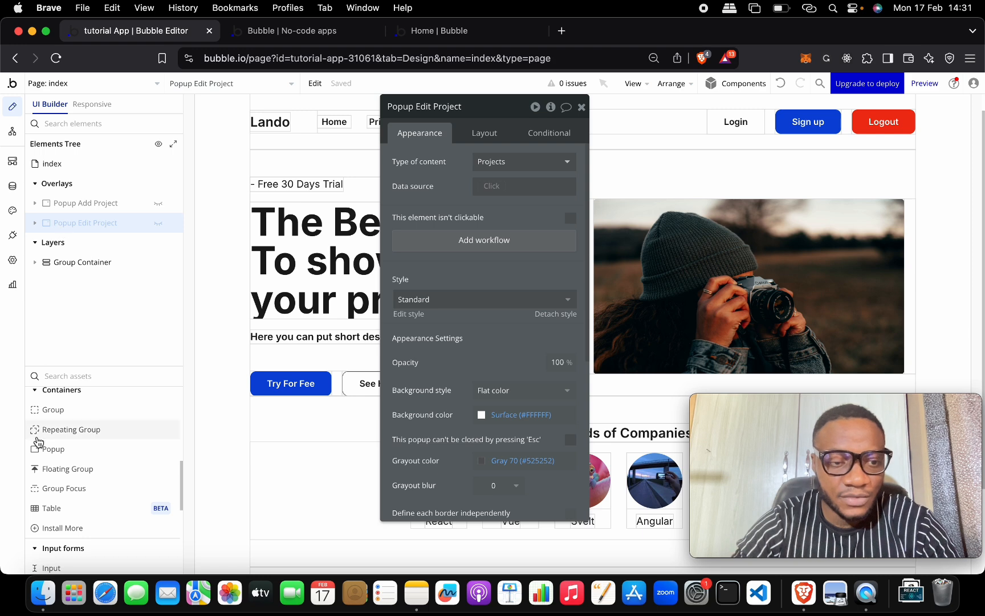
{"action": "left_click", "coordinate": [80, 448]}
{"action": "left_click", "coordinate": [506, 355]}
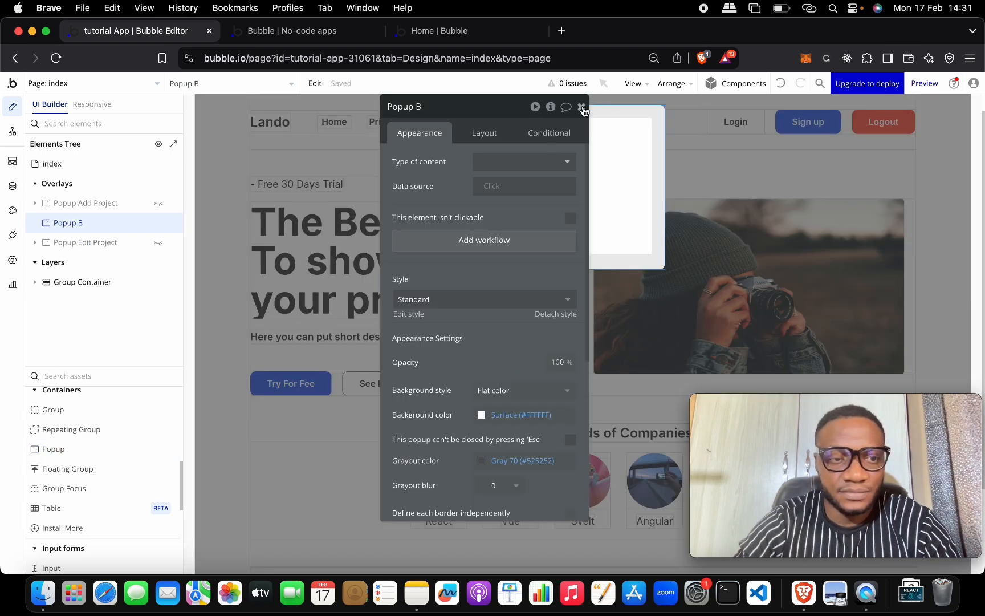
Step: Copy the Add Project popup and paste a duplicate of it onto the page
{"action": "left_click", "coordinate": [83, 202]}
{"action": "right_click", "coordinate": [83, 202]}
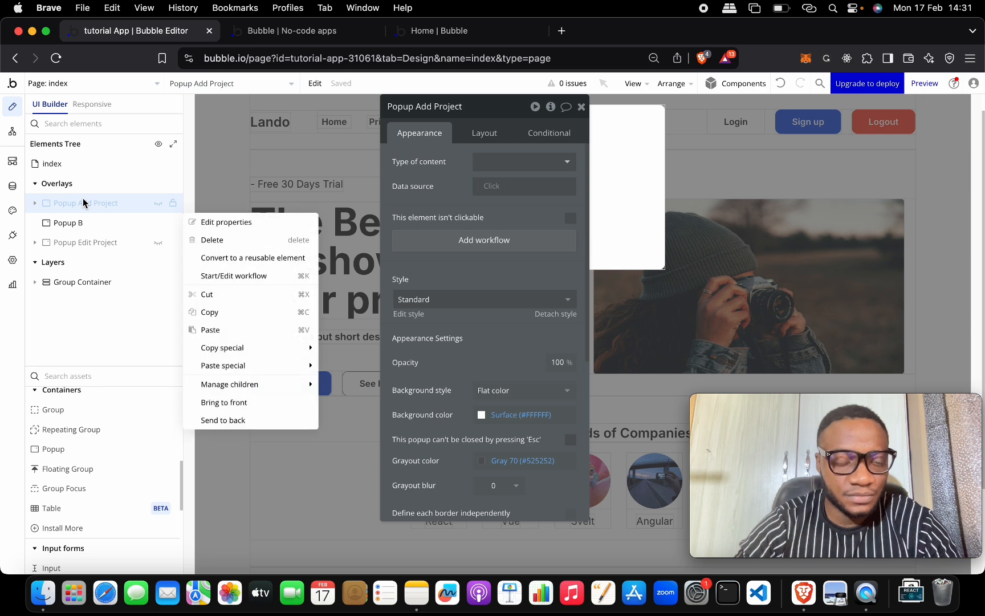
{"action": "left_click", "coordinate": [238, 294]}
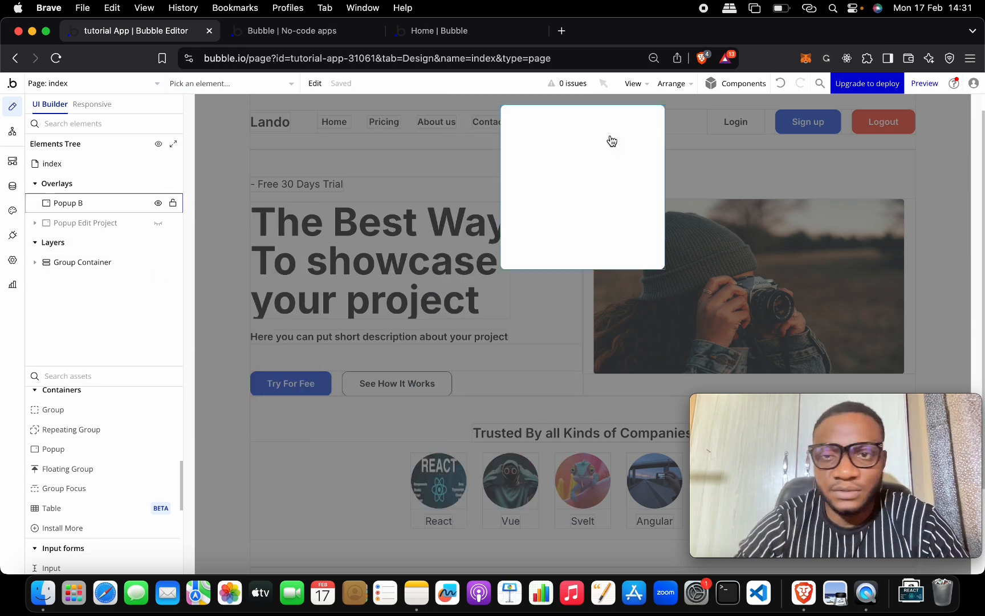
{"action": "left_click", "coordinate": [781, 83]}
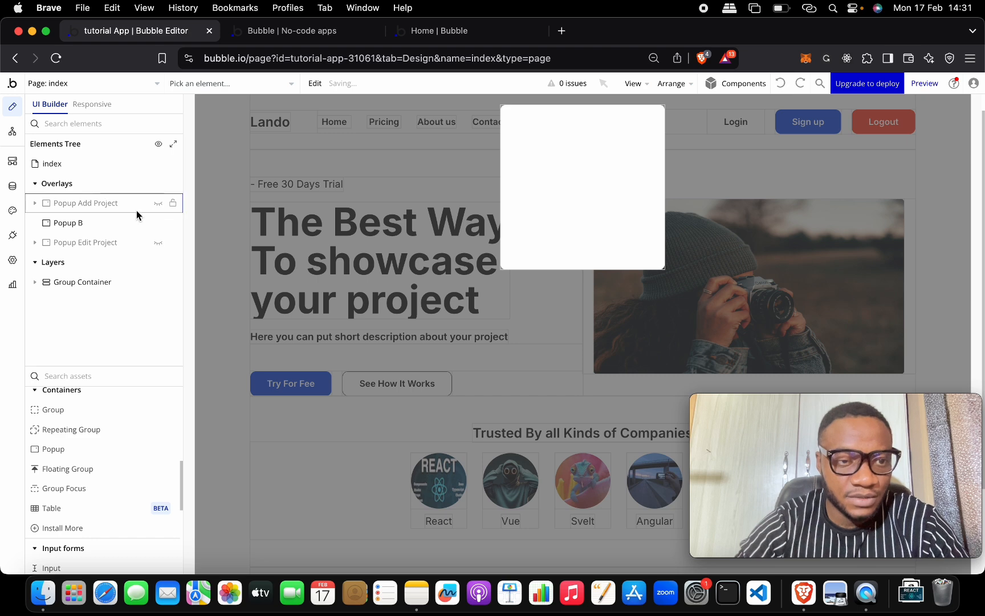
{"action": "left_click", "coordinate": [107, 205]}
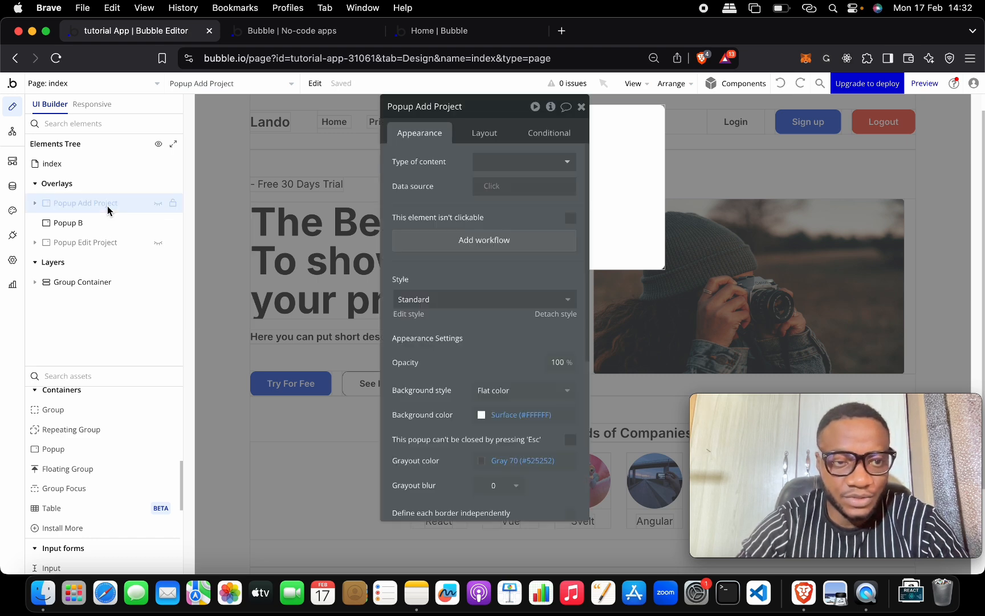
{"action": "right_click", "coordinate": [107, 205]}
{"action": "left_click", "coordinate": [247, 316]}
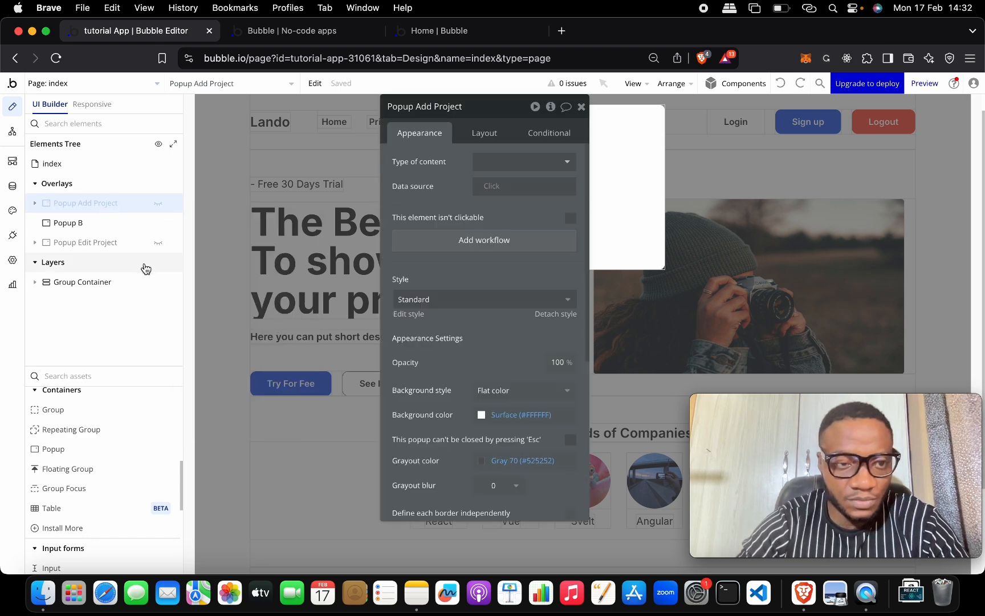
{"action": "left_click", "coordinate": [109, 223]}
{"action": "right_click", "coordinate": [108, 223]}
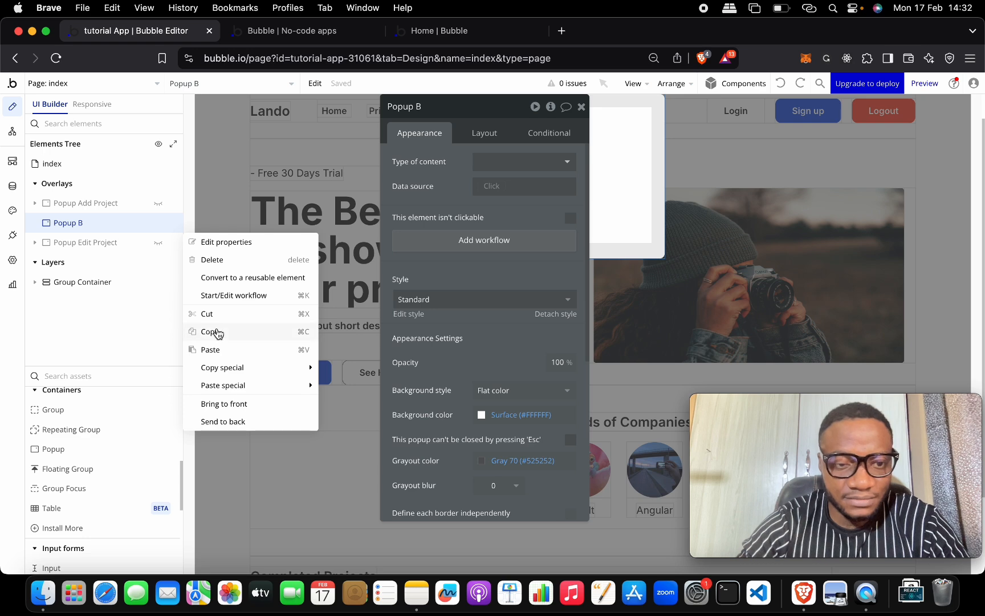
{"action": "left_click", "coordinate": [249, 351]}
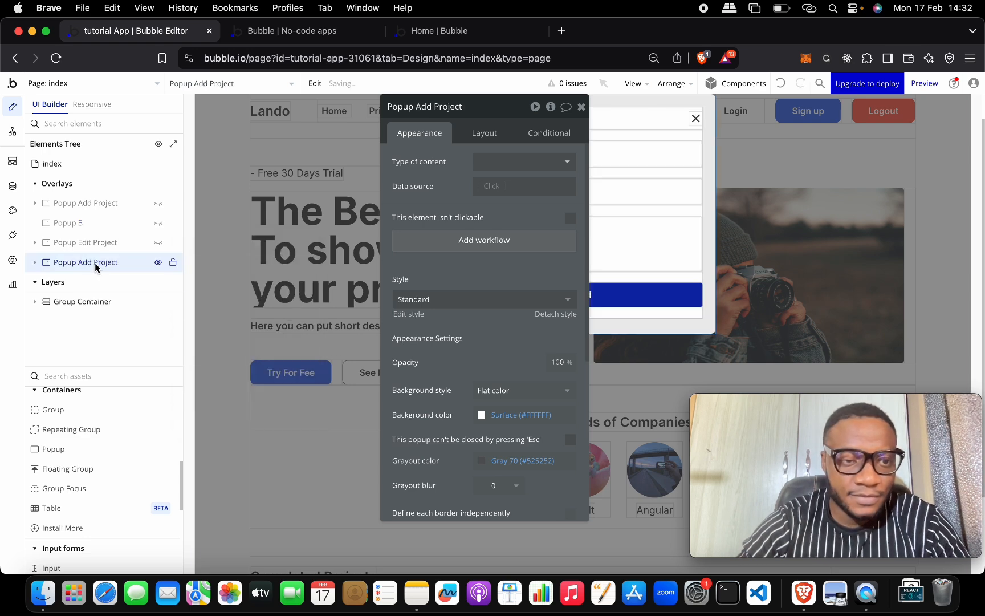
Step: Name the pasted copy 'Popup Register' and delete Popup B
{"action": "mouse_move", "coordinate": [121, 266]}
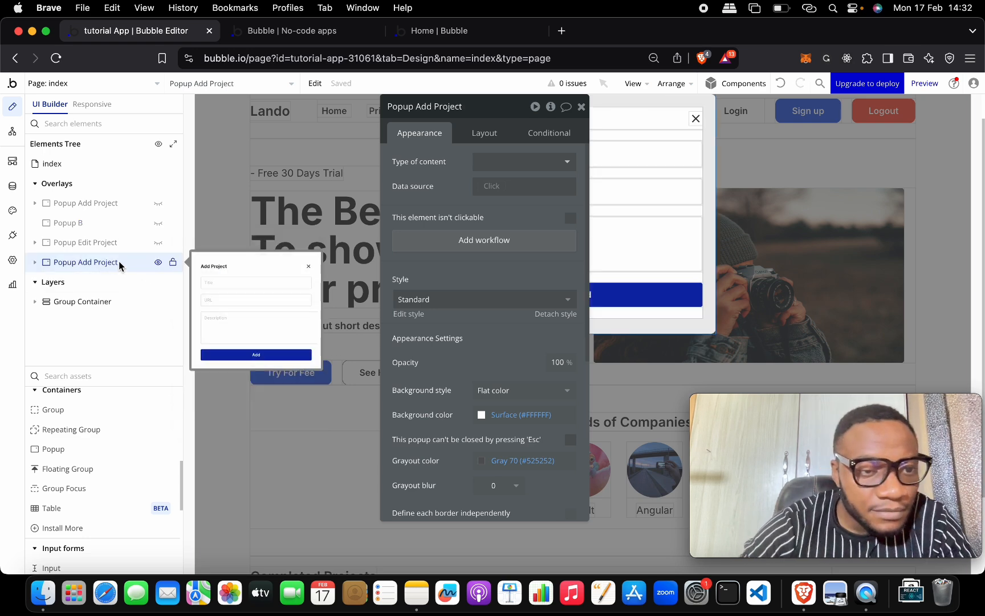
{"action": "left_click", "coordinate": [478, 107]}
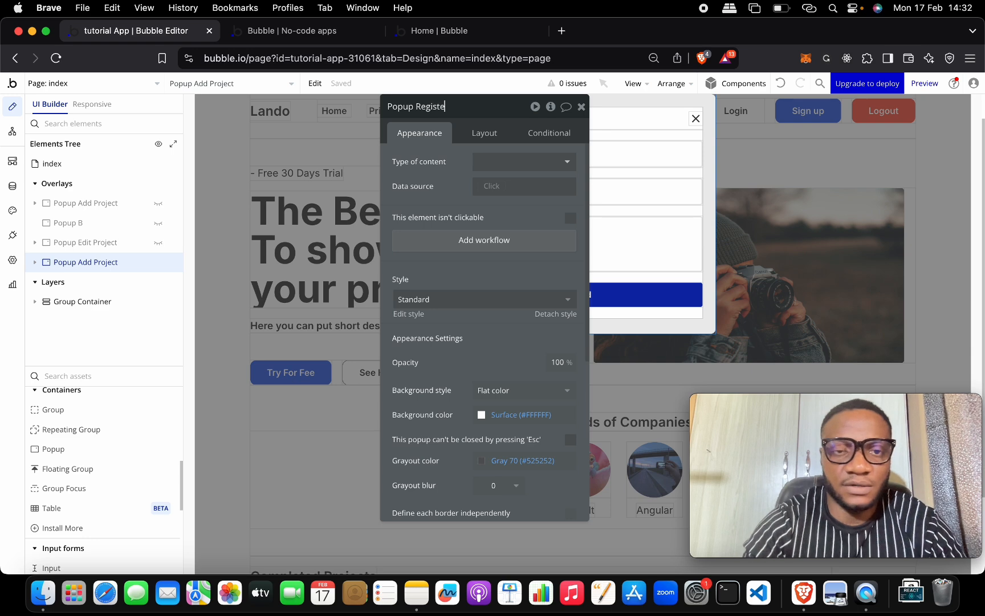
{"action": "type", "text": "r"}
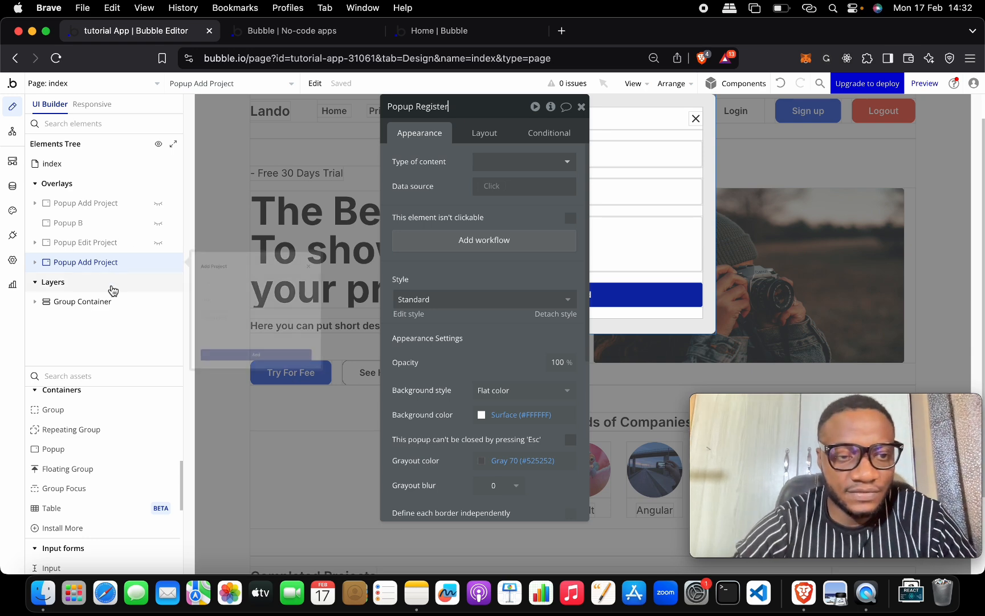
{"action": "left_click", "coordinate": [114, 227]}
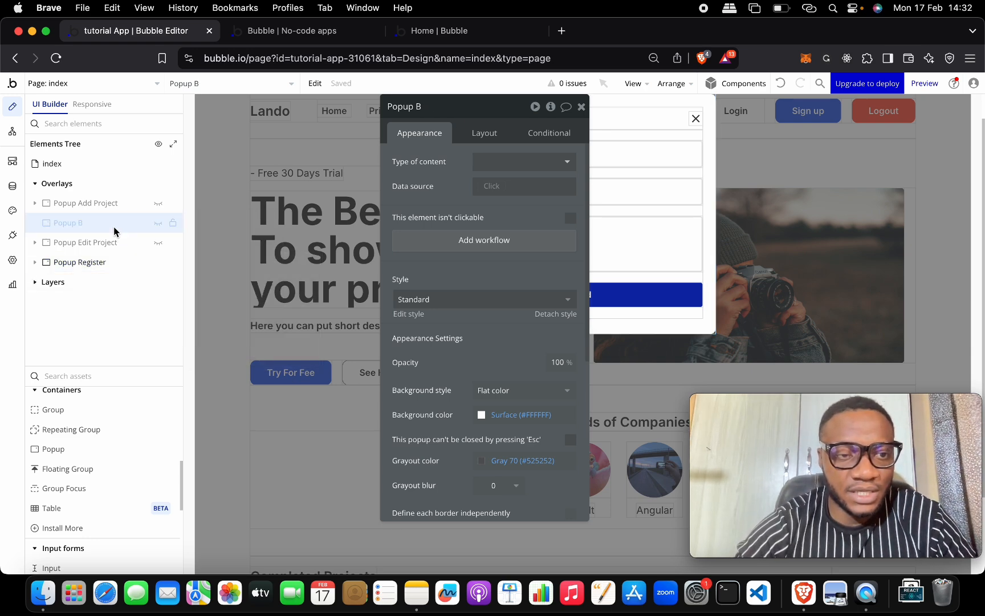
{"action": "right_click", "coordinate": [114, 230]}
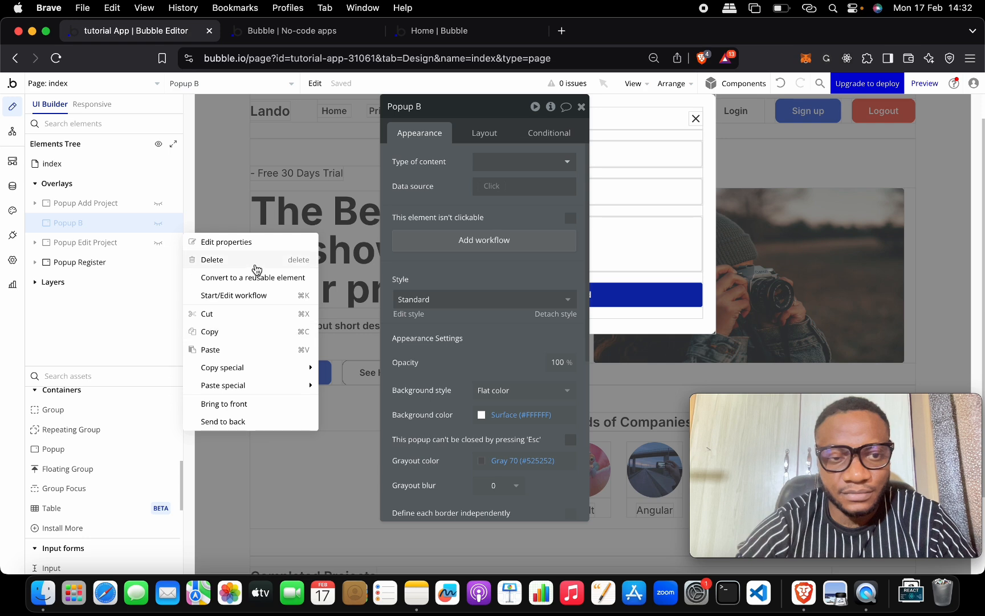
{"action": "left_click", "coordinate": [256, 259]}
Step: Turn the Title input into an Email field with Email format and delete the Description input
{"action": "double_click", "coordinate": [520, 158]}
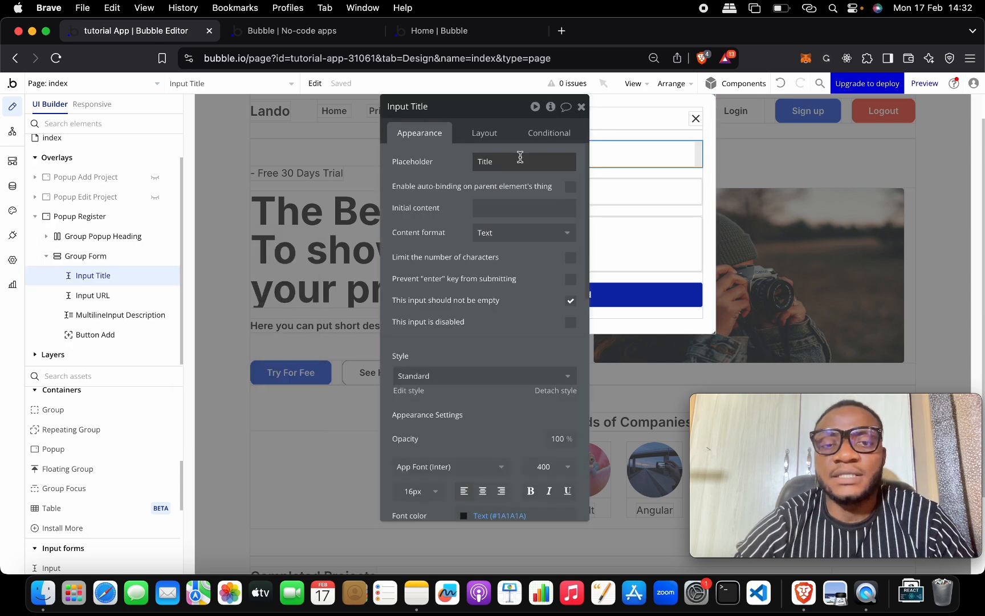
{"action": "double_click", "coordinate": [509, 160]}
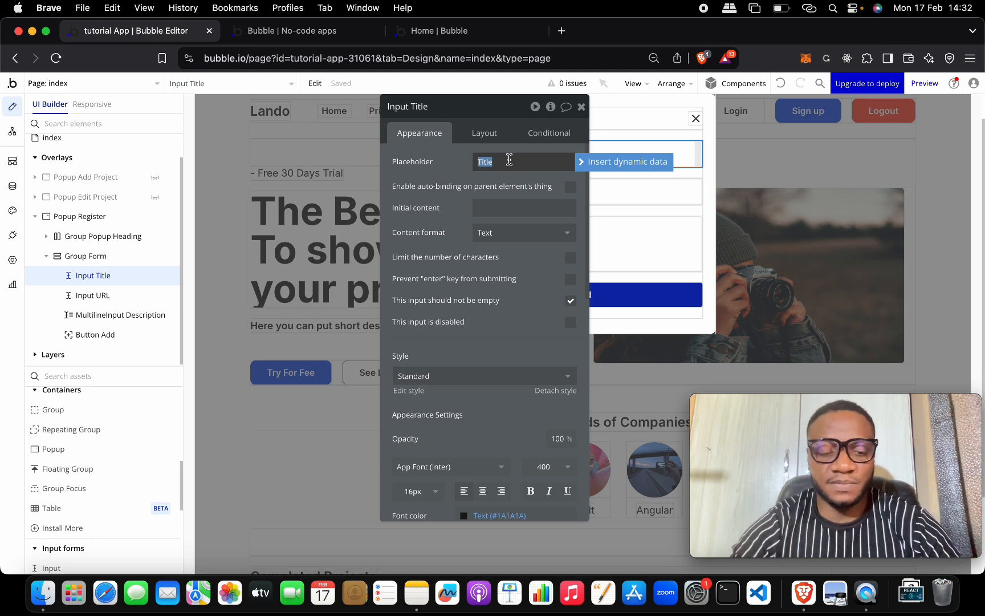
{"action": "type", "text": "Email"}
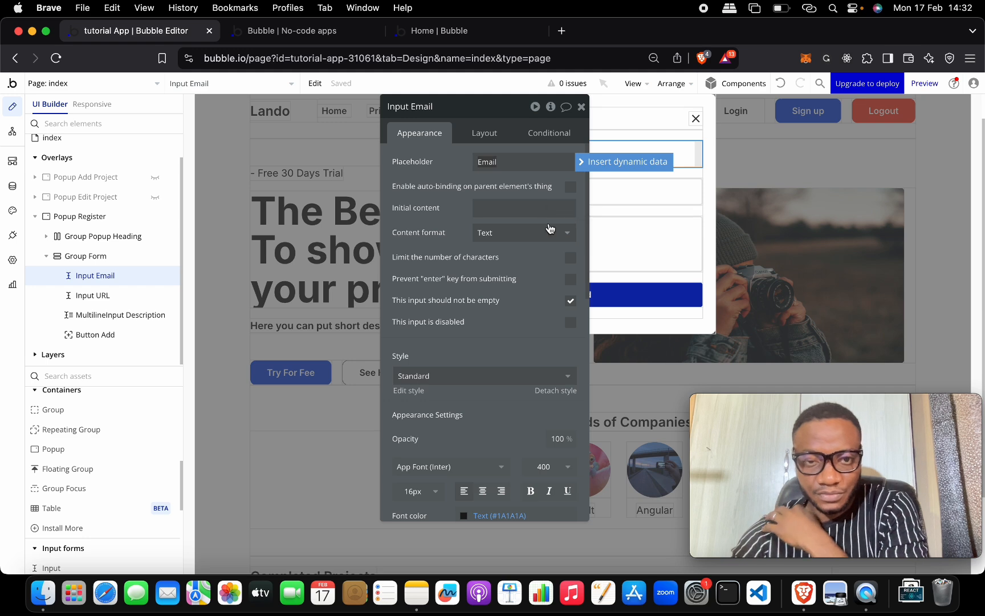
{"action": "left_click", "coordinate": [566, 232]}
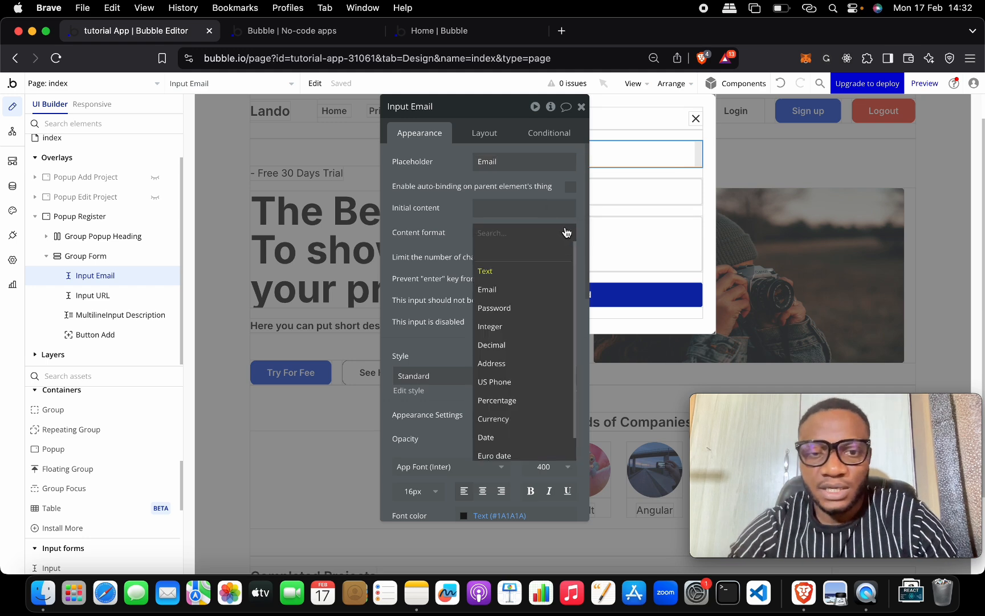
{"action": "left_click", "coordinate": [523, 295]}
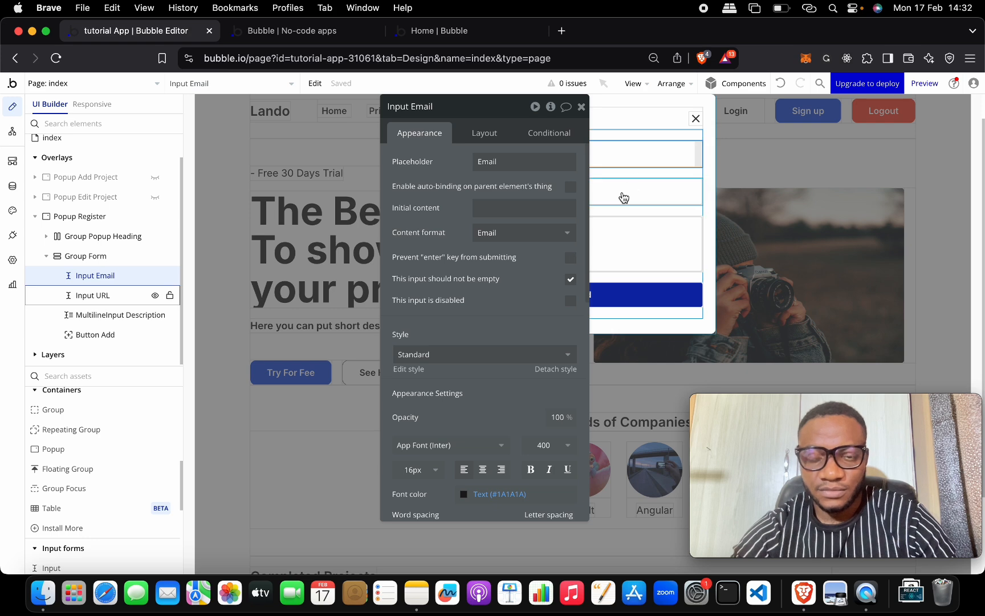
{"action": "left_click_drag", "start_coordinate": [502, 108], "coordinate": [245, 94]}
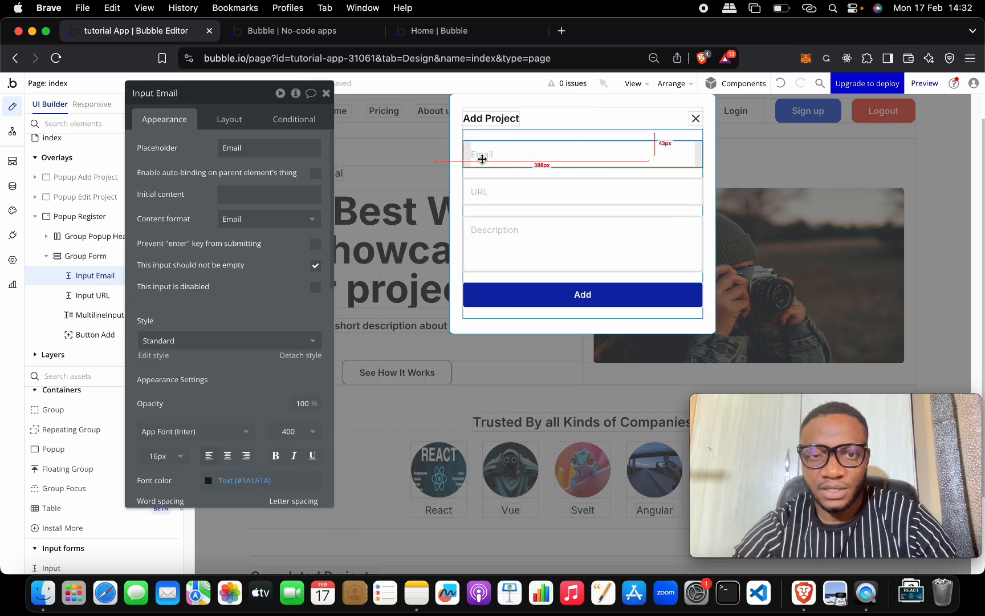
{"action": "left_click", "coordinate": [540, 238]}
{"action": "right_click", "coordinate": [559, 244]}
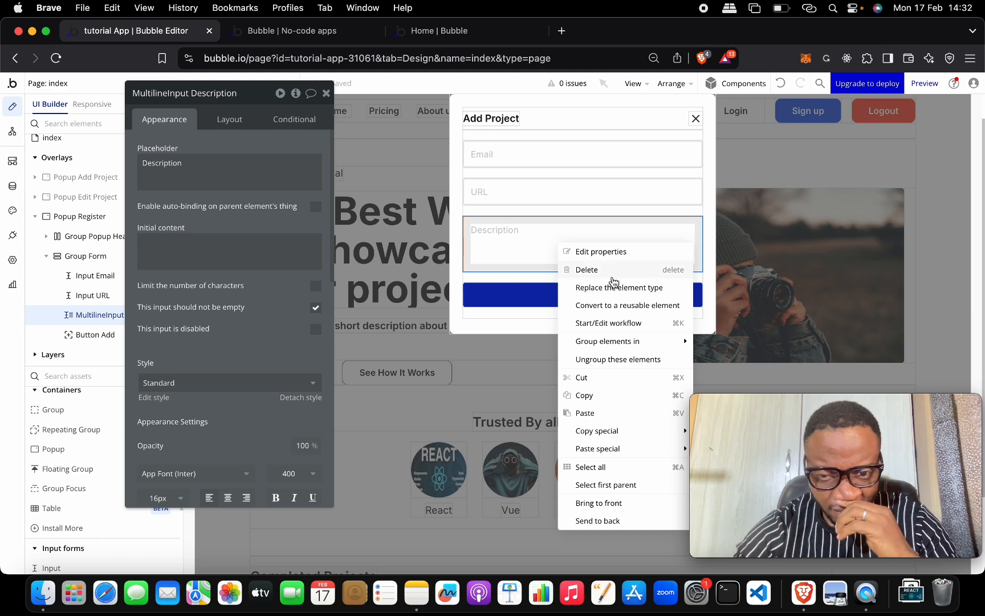
{"action": "left_click", "coordinate": [609, 274]}
Step: Turn the URL input into a Password field with Password content format
{"action": "left_click", "coordinate": [594, 196]}
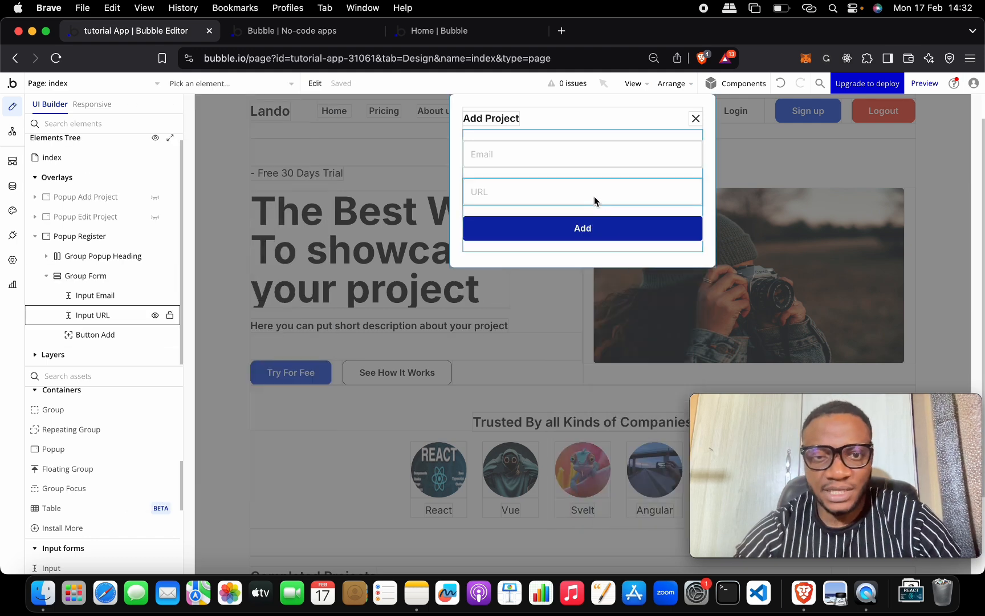
{"action": "double_click", "coordinate": [591, 196]}
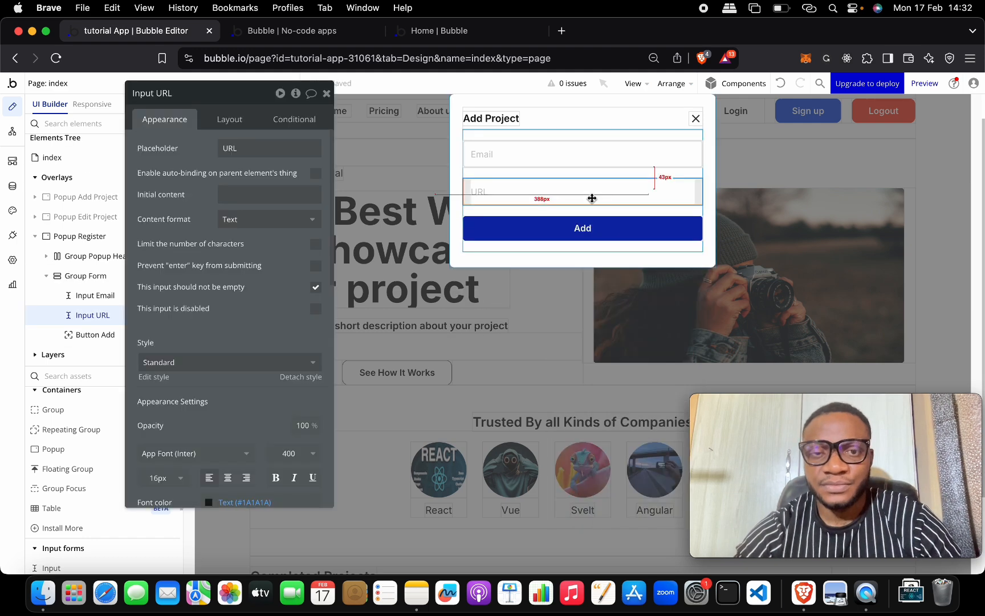
{"action": "left_click", "coordinate": [288, 152]}
{"action": "type", "text": "Password"}
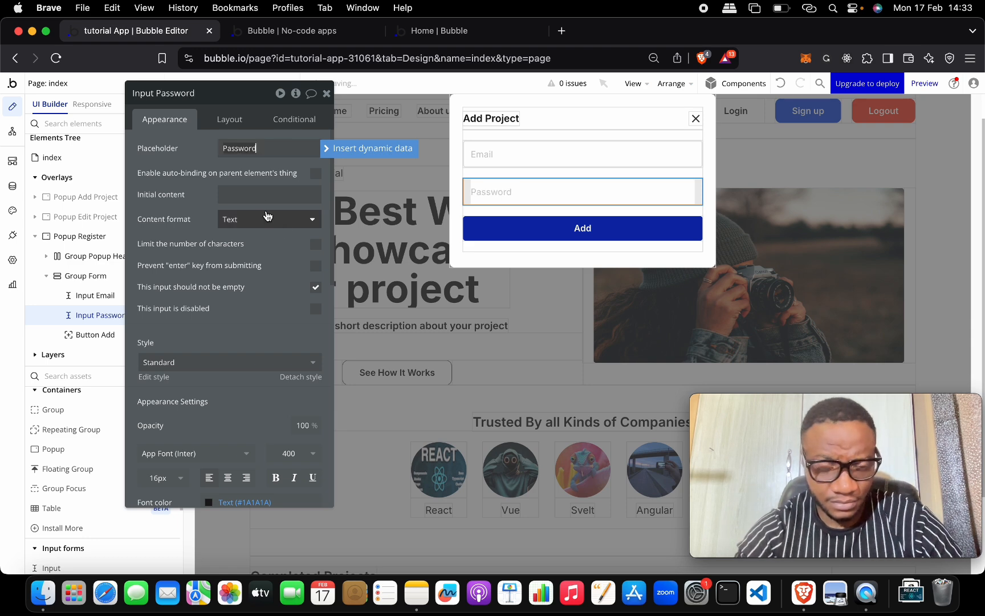
{"action": "left_click", "coordinate": [269, 219]}
{"action": "left_click", "coordinate": [273, 295]}
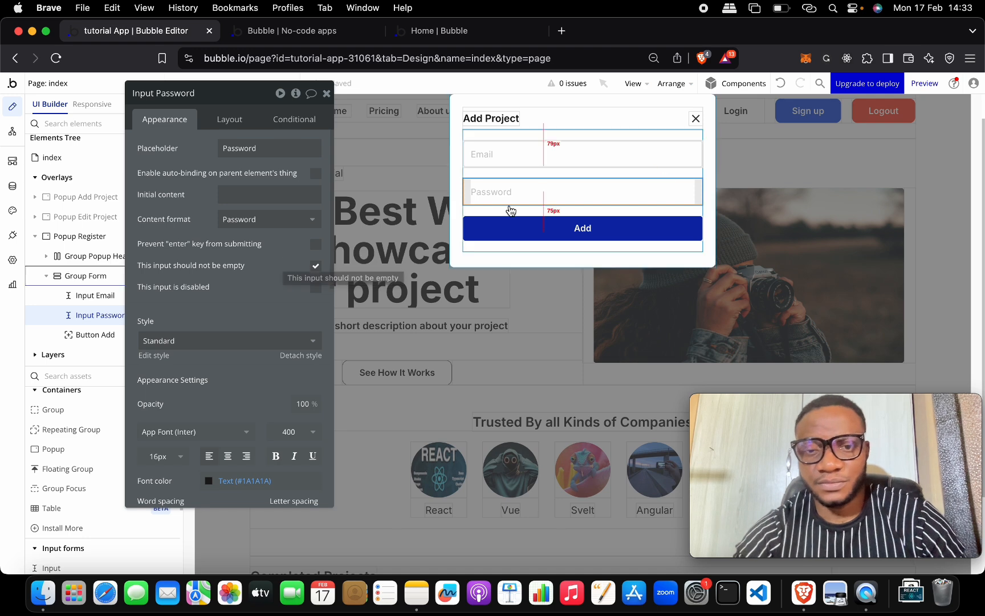
Step: Change the popup heading to 'Register' and the button label to 'Sign up'
{"action": "left_click", "coordinate": [492, 118]}
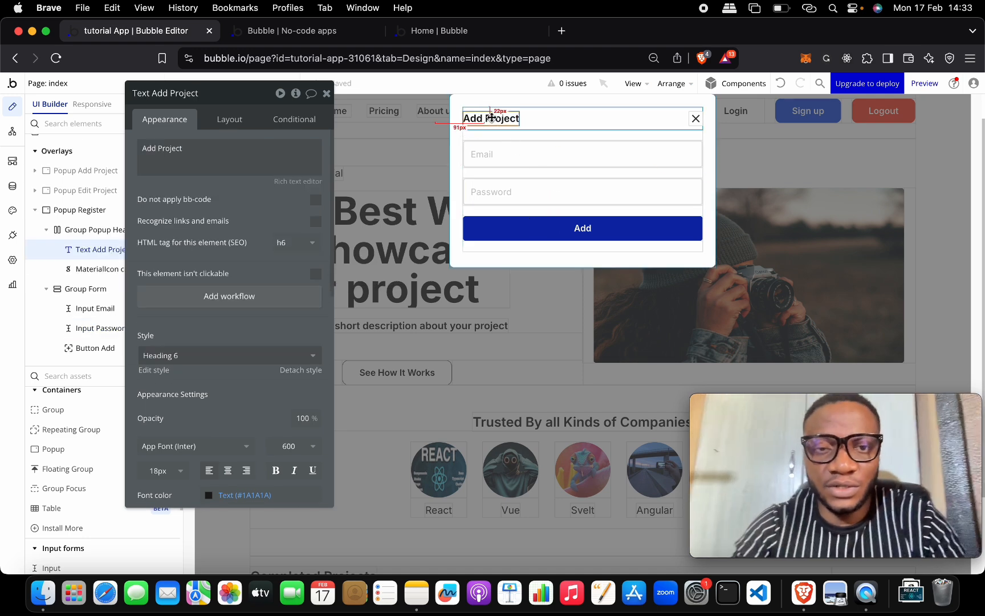
{"action": "left_click", "coordinate": [493, 118]}
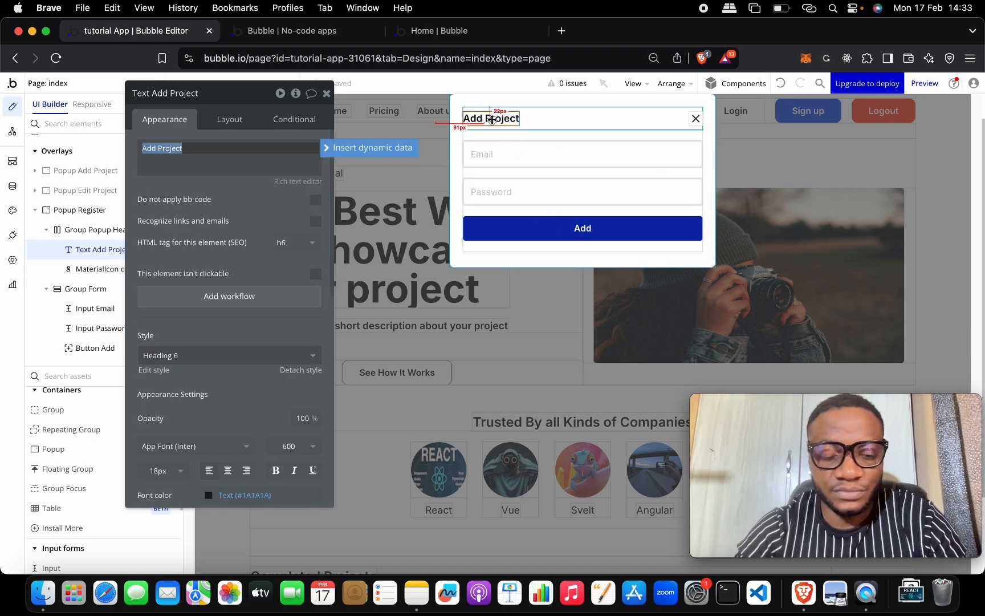
{"action": "type", "text": "Register"}
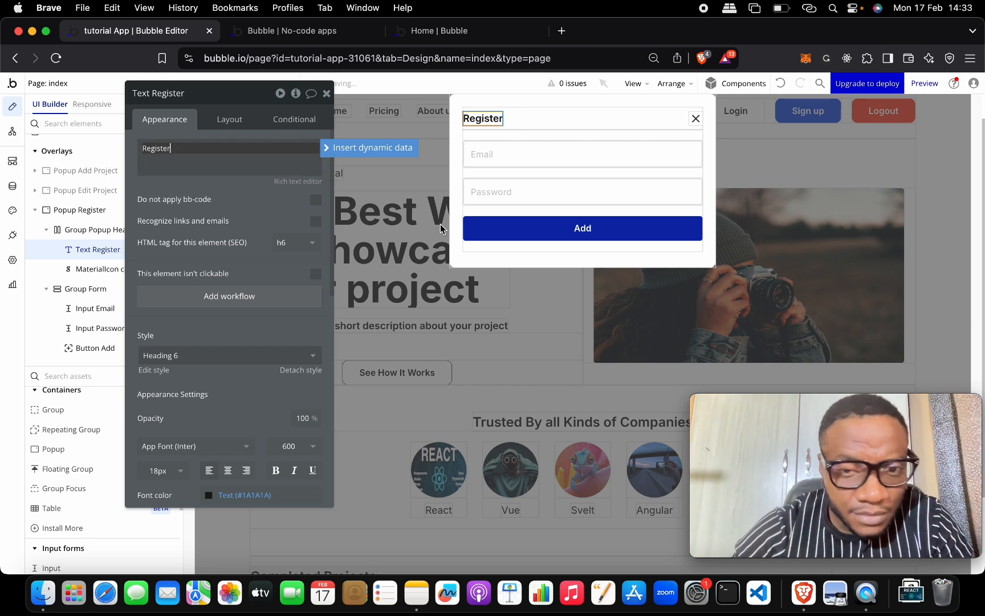
{"action": "left_click", "coordinate": [547, 255]}
{"action": "left_click", "coordinate": [553, 232]}
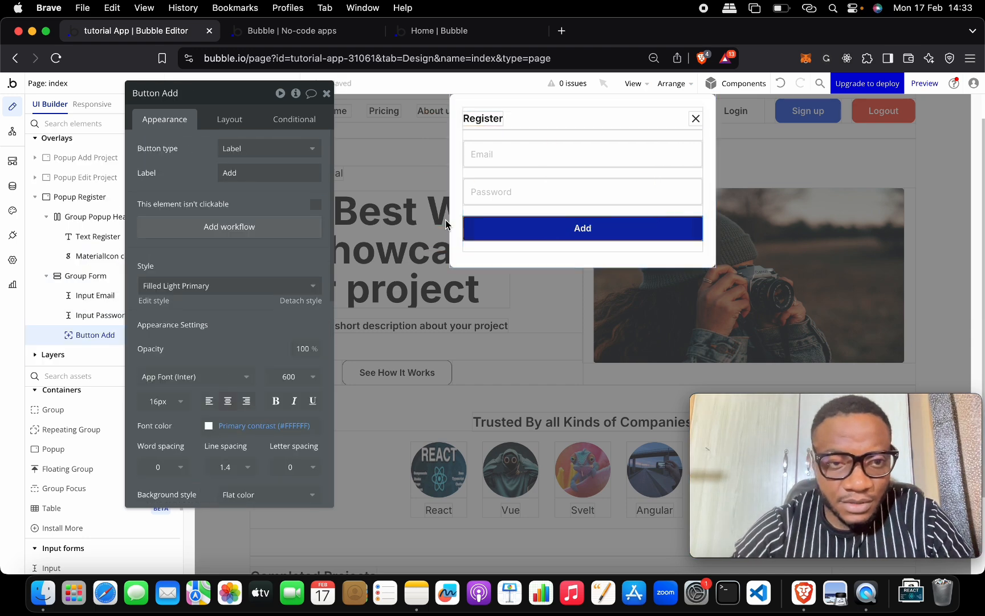
{"action": "double_click", "coordinate": [281, 166]}
{"action": "type", "text": "Sign up"}
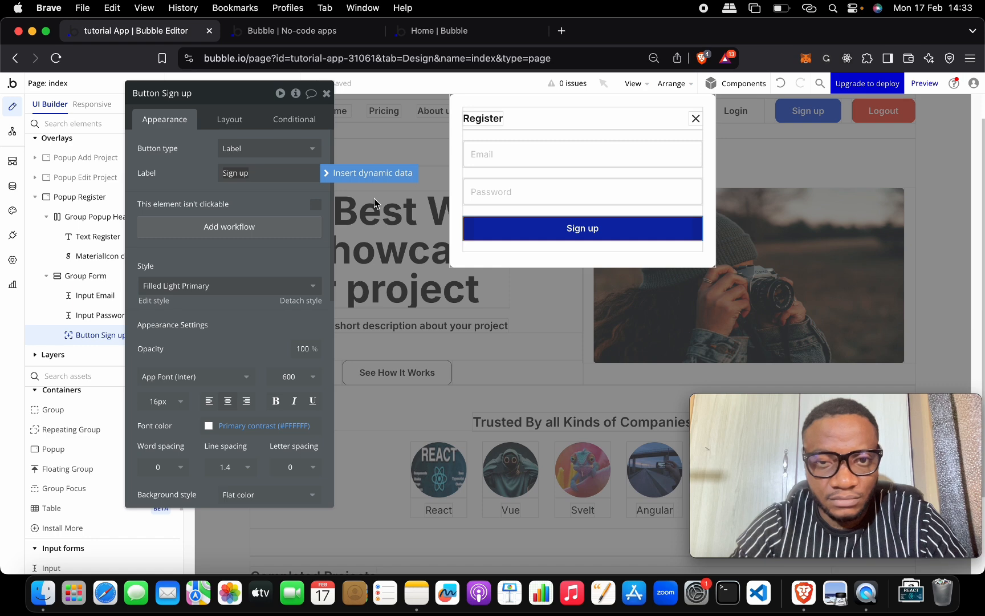
{"action": "left_click", "coordinate": [200, 179]}
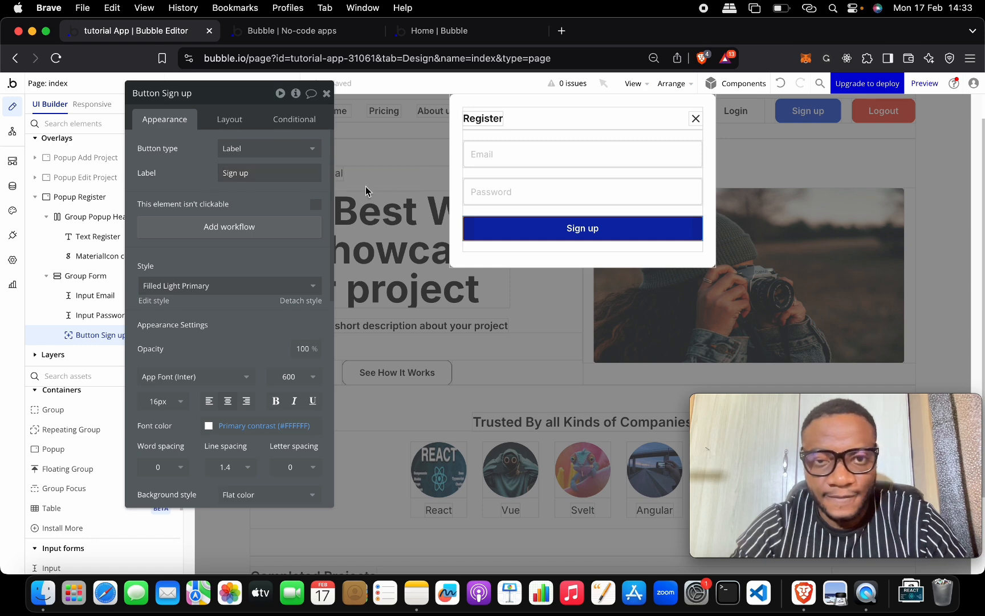
{"action": "left_click", "coordinate": [543, 160]}
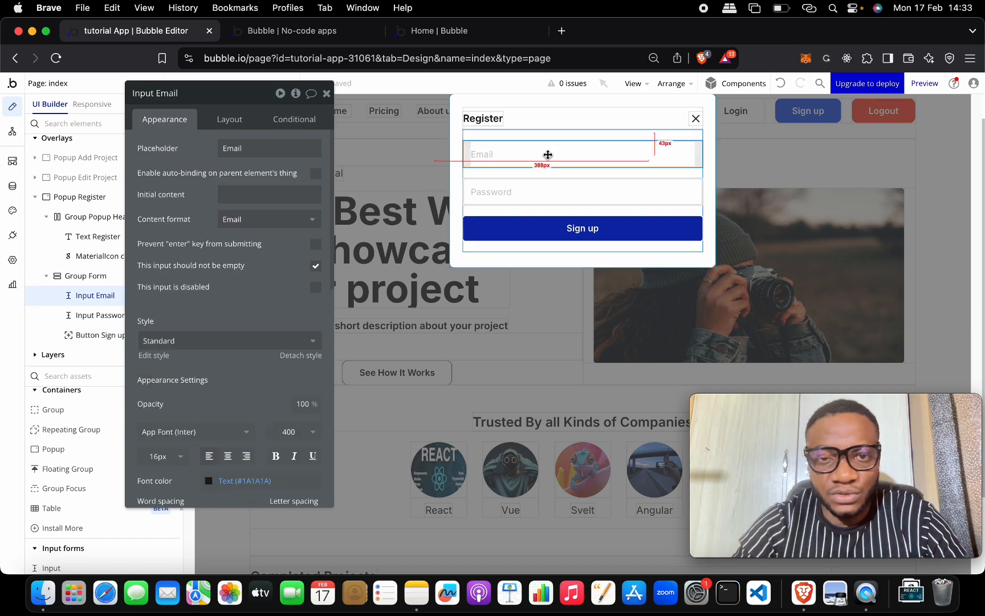
Step: Duplicate the Email input as a 'Name' field with Text content format
{"action": "key", "text": "super+d"}
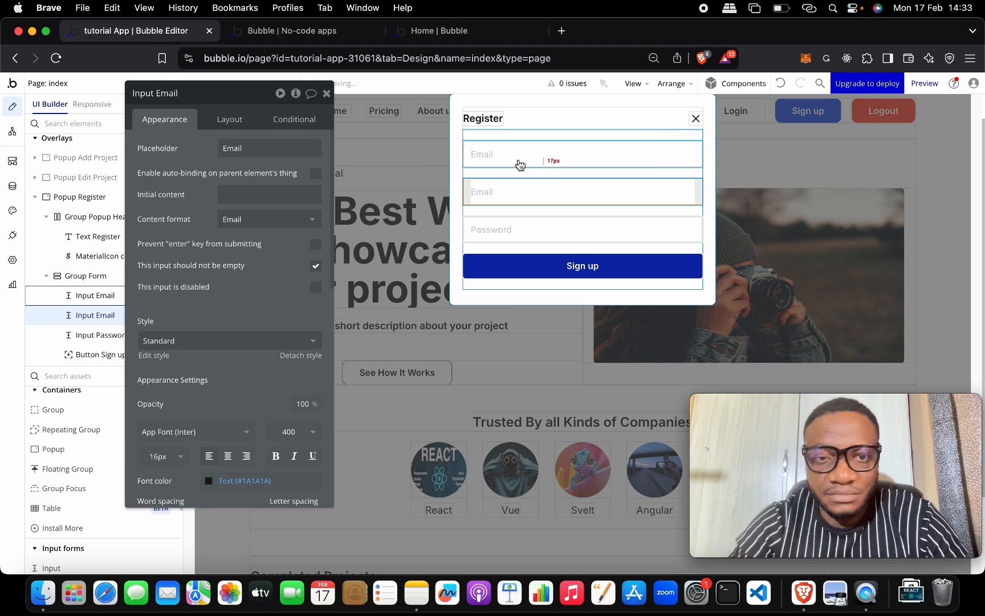
{"action": "double_click", "coordinate": [264, 152]}
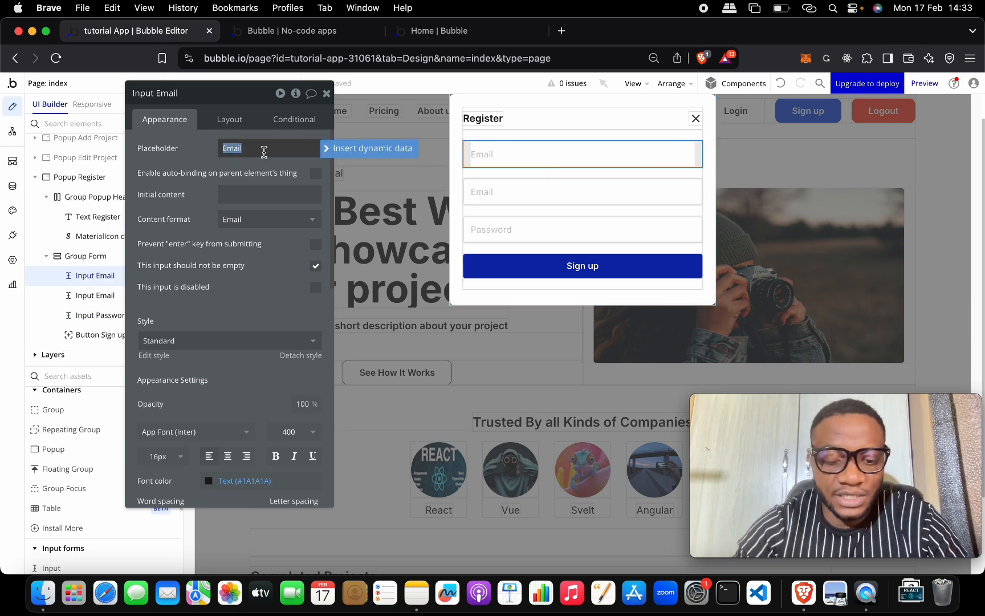
{"action": "type", "text": "Name"}
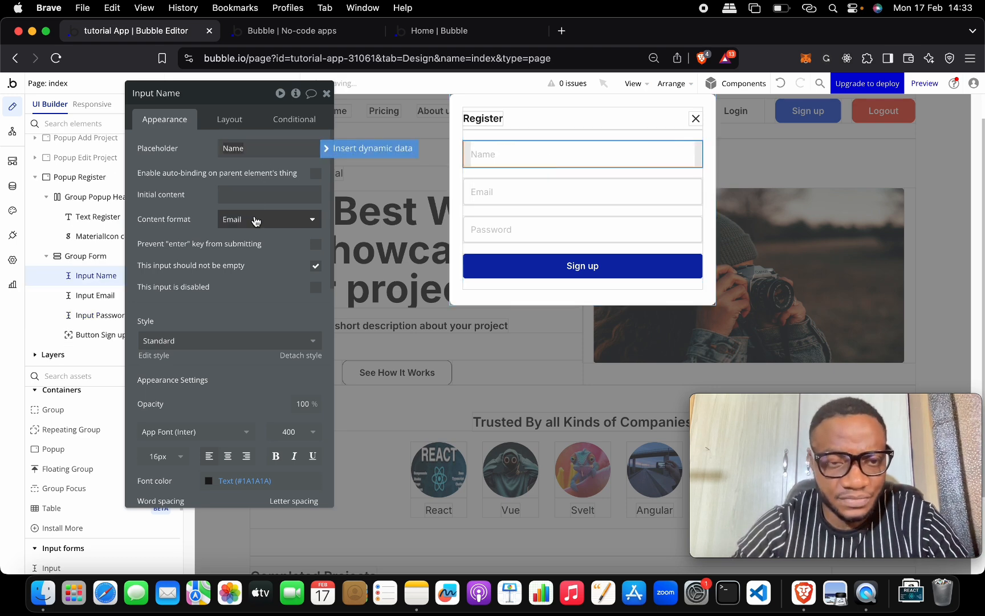
{"action": "left_click", "coordinate": [253, 218]}
{"action": "left_click", "coordinate": [256, 257]}
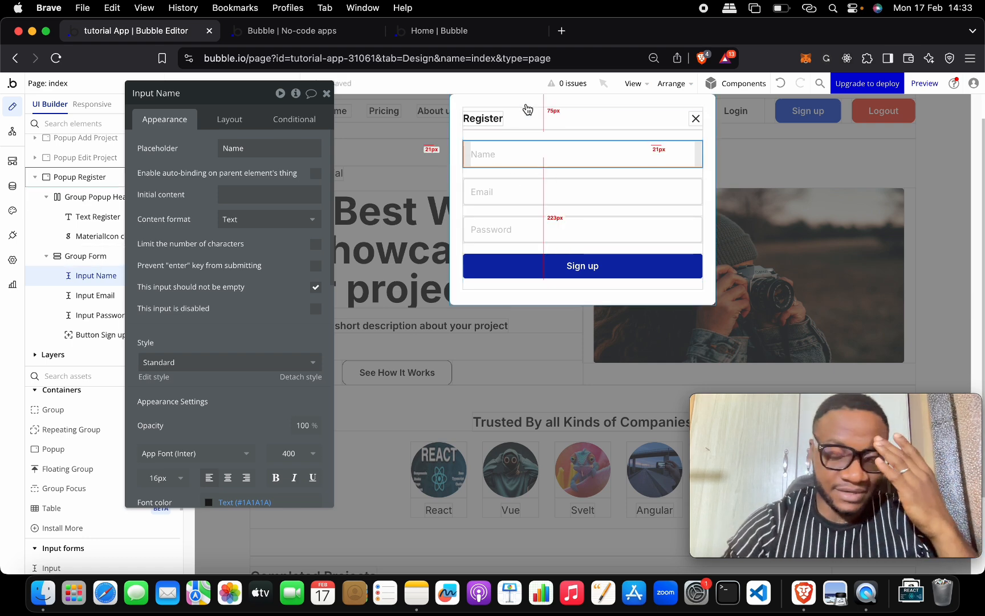
{"action": "left_click", "coordinate": [527, 103]}
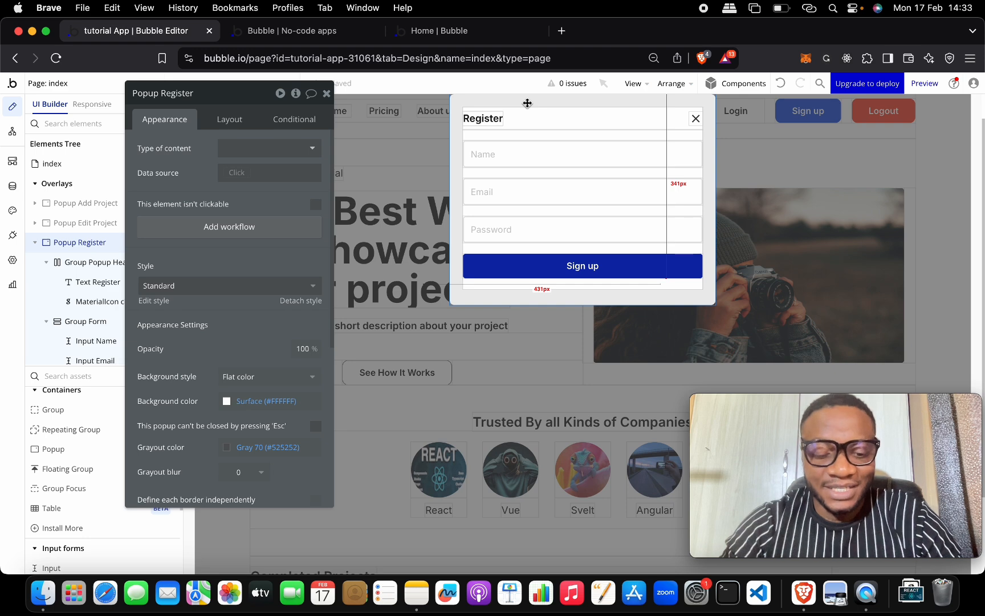
Step: Paste a copy of Popup Register and select the copy in the elements list
{"action": "key", "text": "super+c"}
{"action": "key", "text": "super+v"}
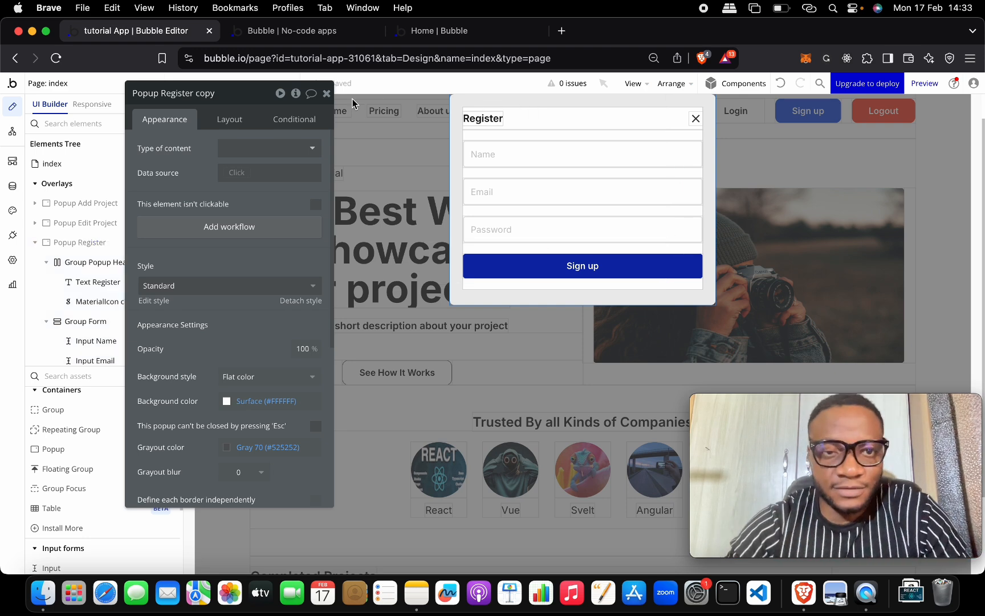
{"action": "left_click", "coordinate": [326, 92]}
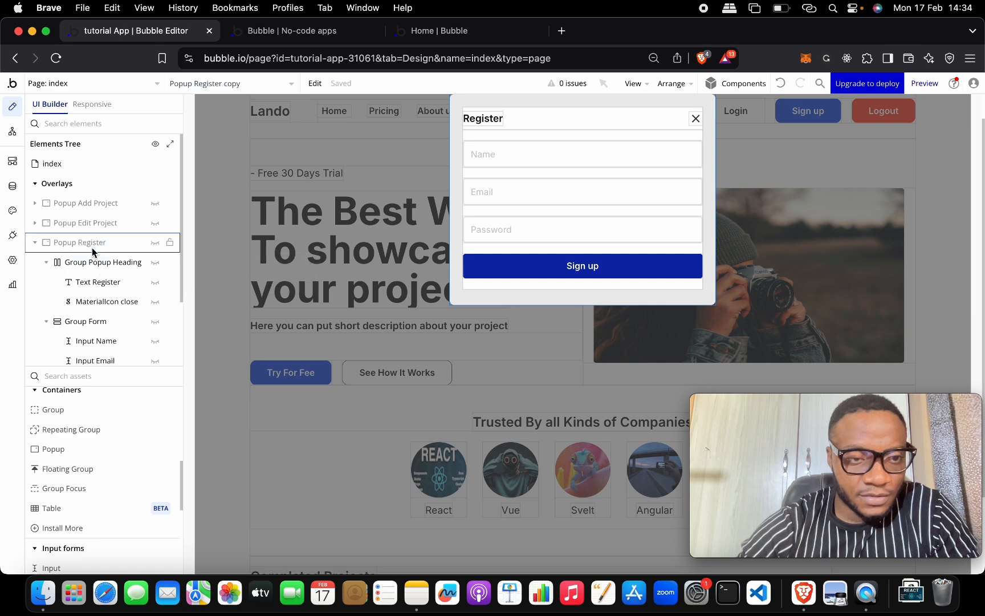
{"action": "left_click", "coordinate": [92, 244]}
{"action": "left_click", "coordinate": [35, 243]}
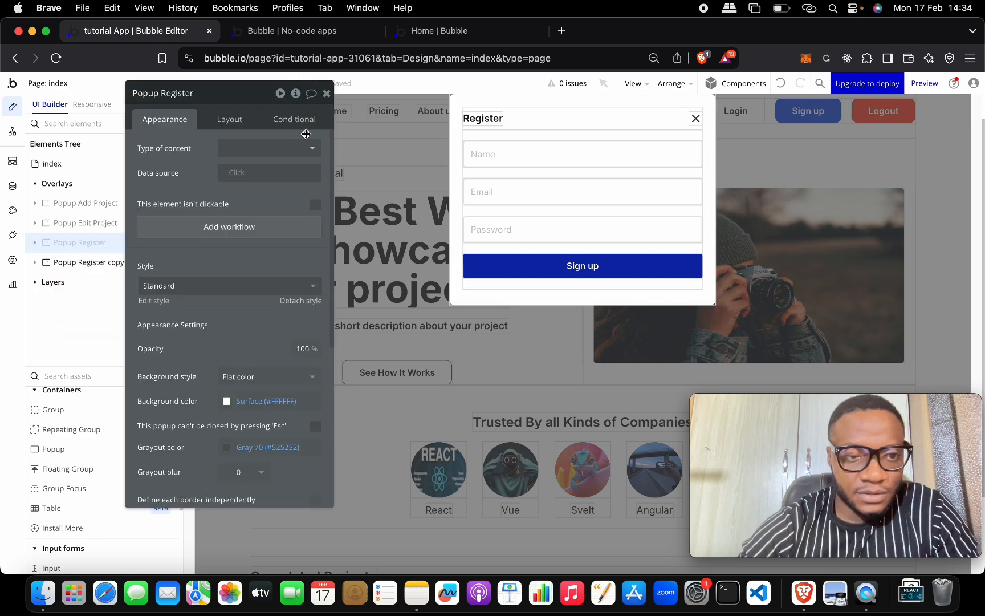
{"action": "left_click_drag", "start_coordinate": [238, 97], "coordinate": [431, 128]}
{"action": "left_click", "coordinate": [120, 262]}
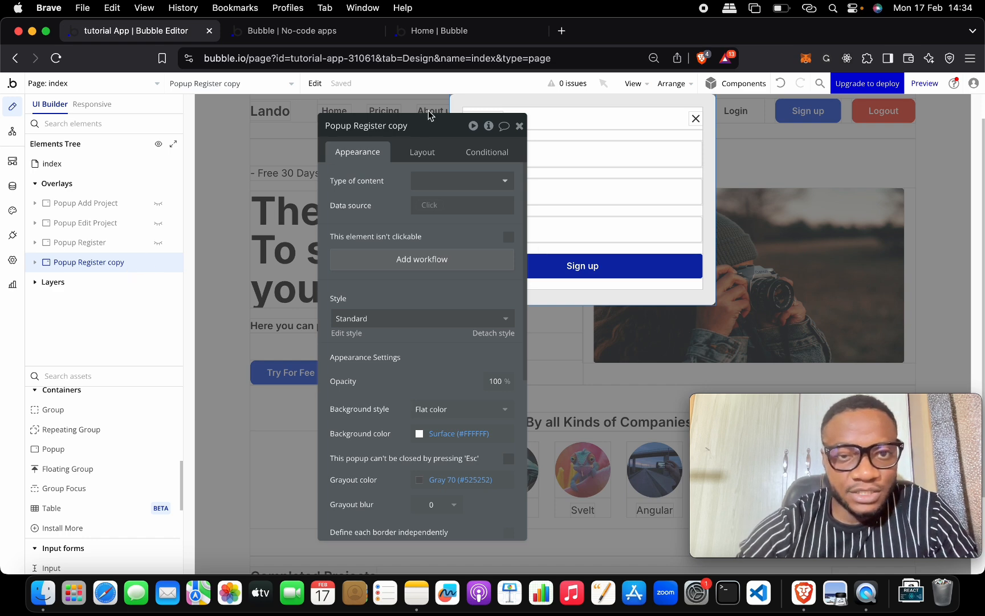
Step: Rename 'Popup Register copy' to 'Popup Login'
{"action": "left_click_drag", "start_coordinate": [408, 126], "coordinate": [357, 128]}
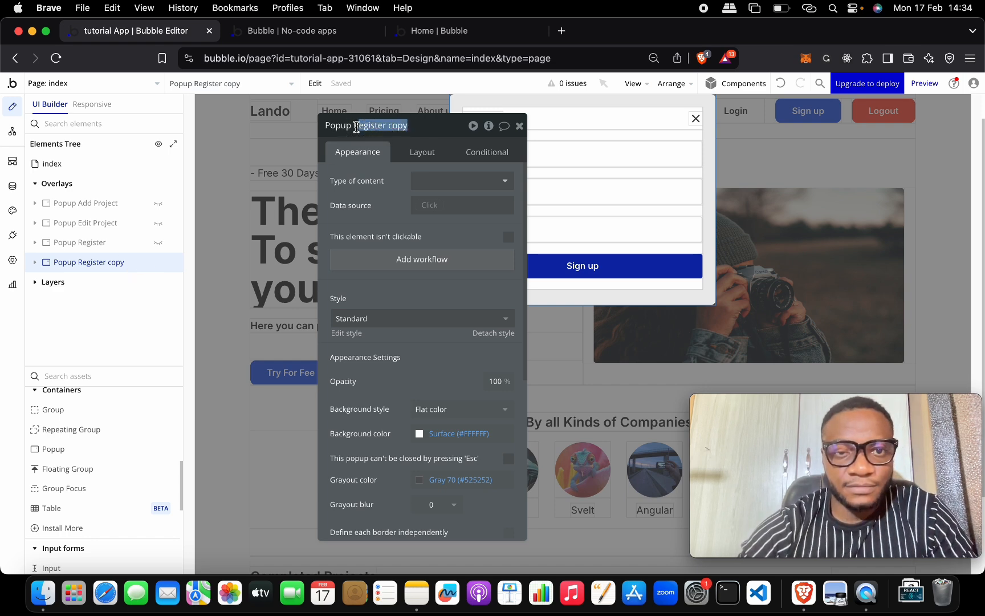
{"action": "key", "text": "BackSpace"}
{"action": "type", "text": "Login"}
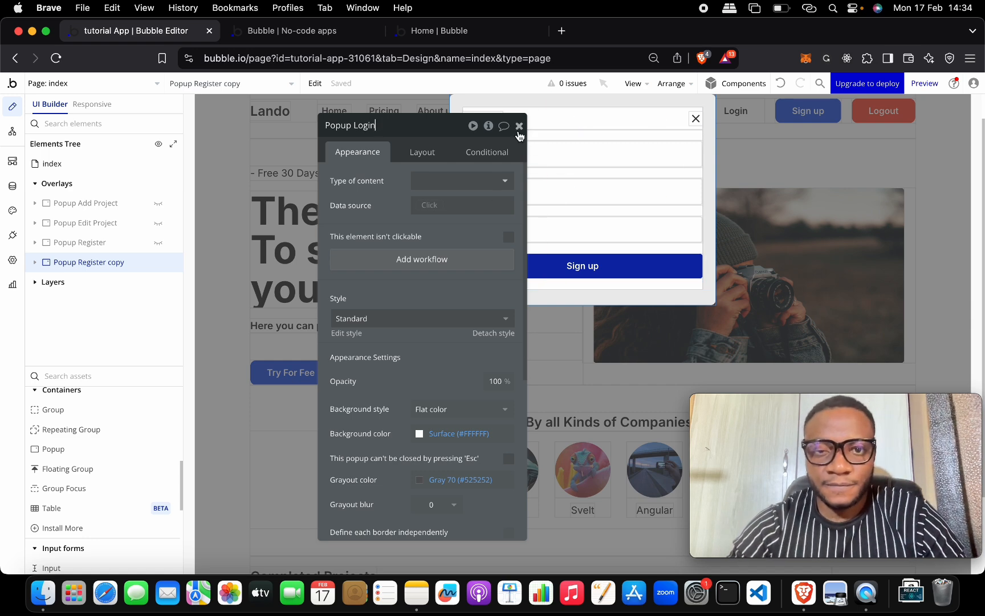
{"action": "left_click", "coordinate": [442, 124]}
Step: Delete the Name input from the login popup
{"action": "left_click", "coordinate": [519, 125]}
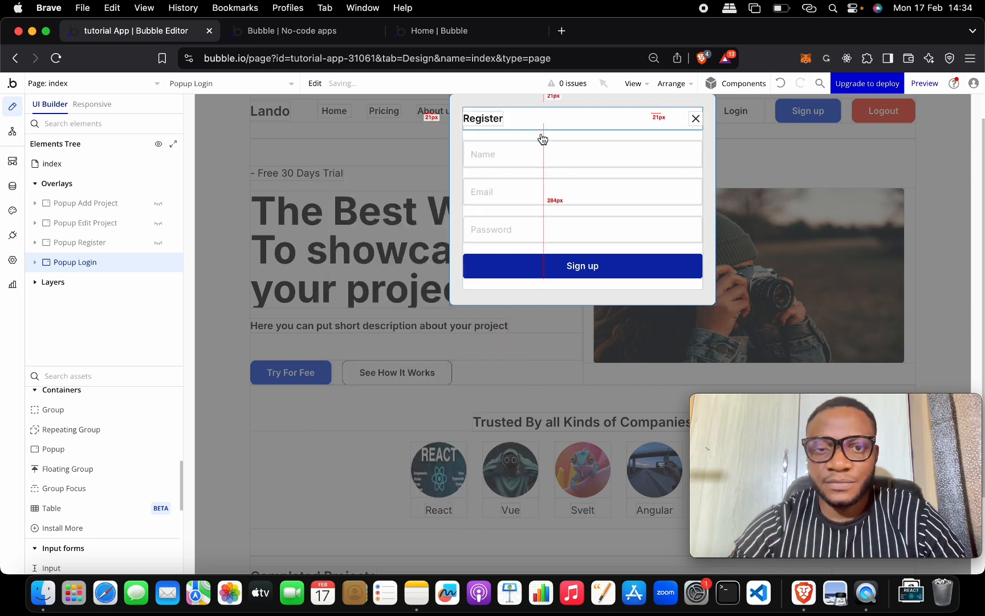
{"action": "double_click", "coordinate": [549, 151]}
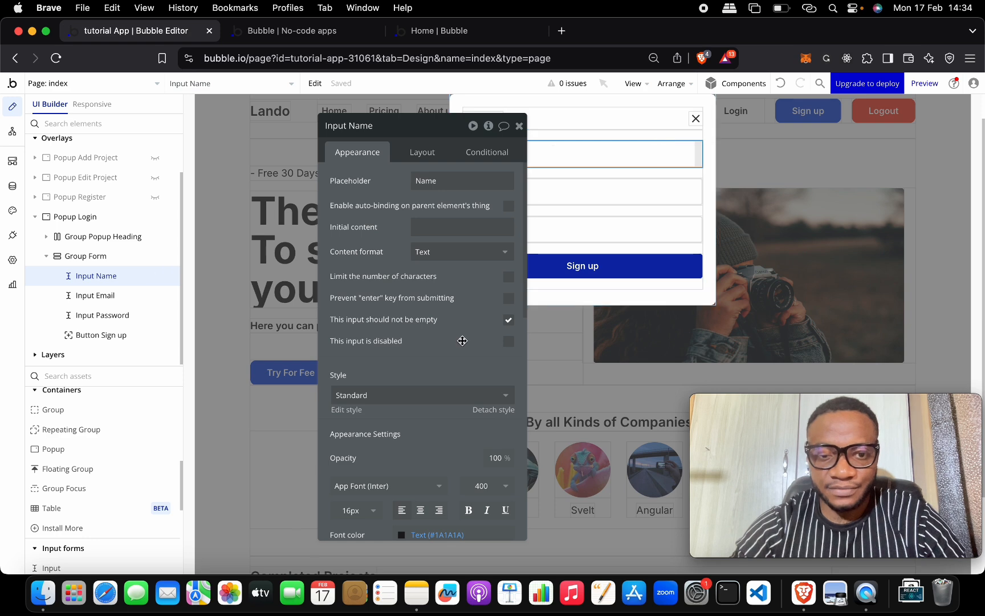
{"action": "scroll", "coordinate": [460, 371], "scroll_direction": "down", "scroll_amount": 10}
{"action": "left_click", "coordinate": [464, 450]}
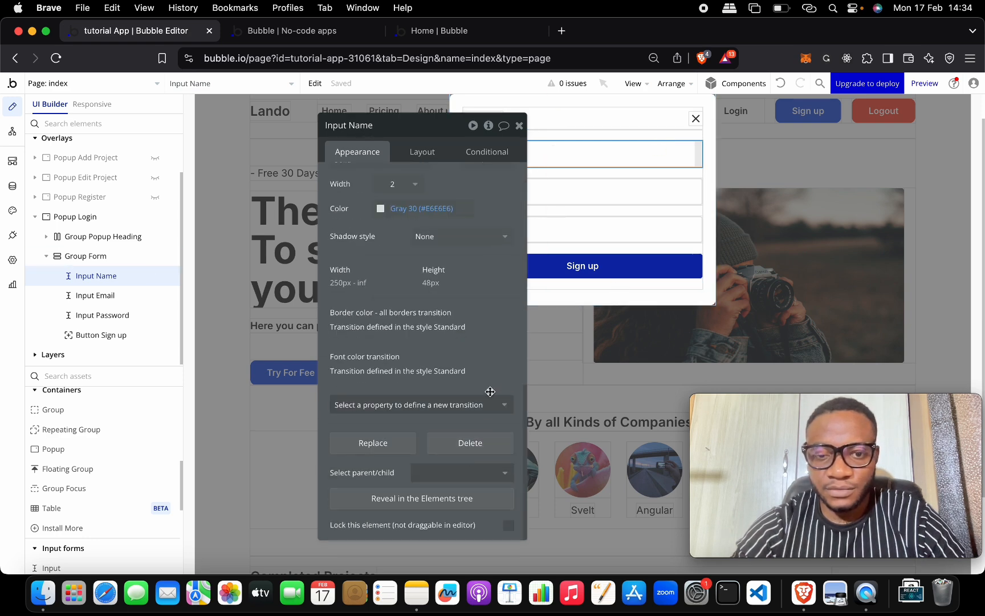
{"action": "left_click", "coordinate": [475, 446]}
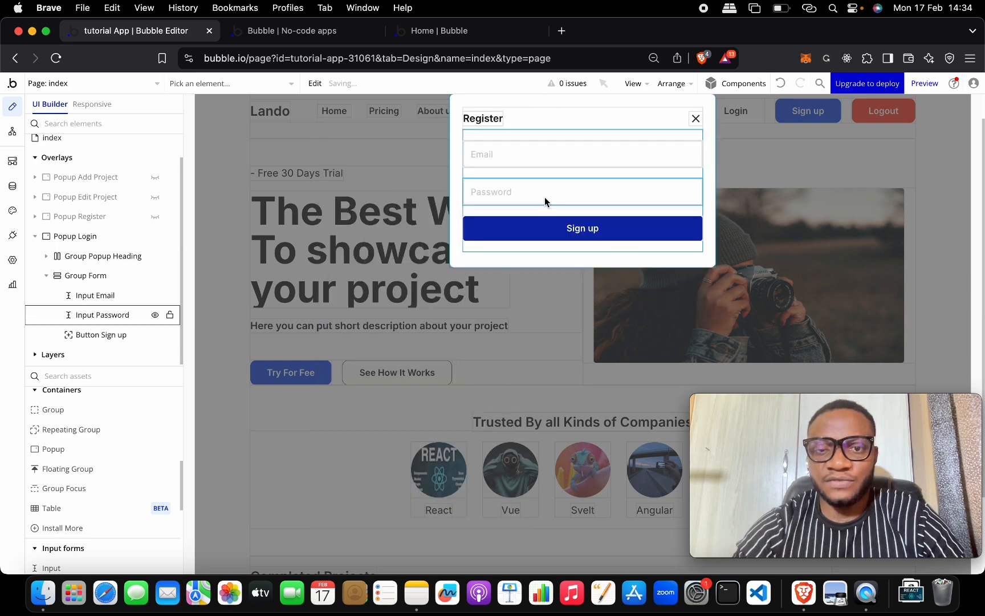
Step: Change the login popup's heading text to 'Login'
{"action": "double_click", "coordinate": [595, 229]}
{"action": "left_click_drag", "start_coordinate": [426, 130], "coordinate": [326, 143]}
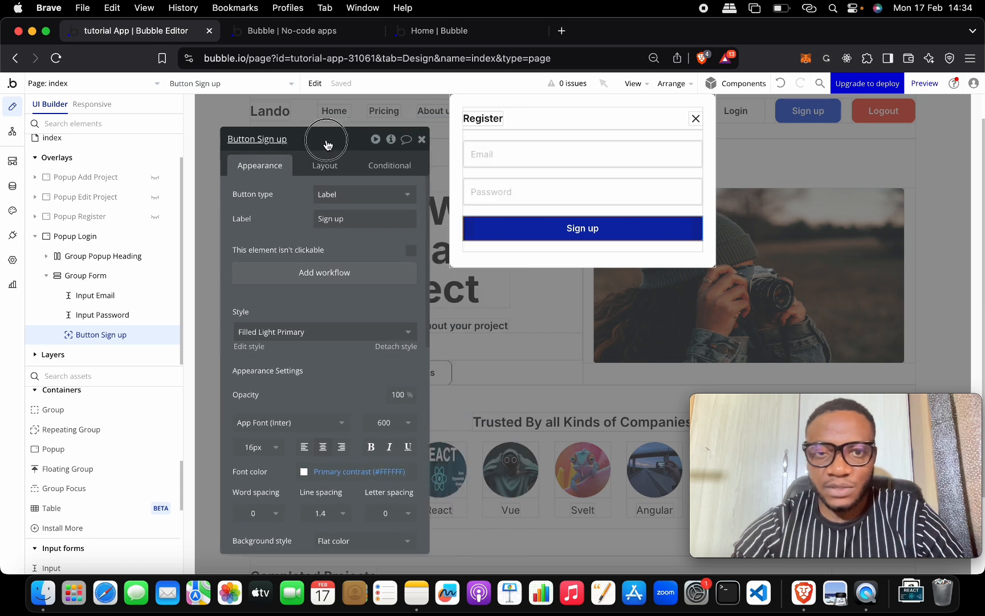
{"action": "left_click", "coordinate": [489, 117]}
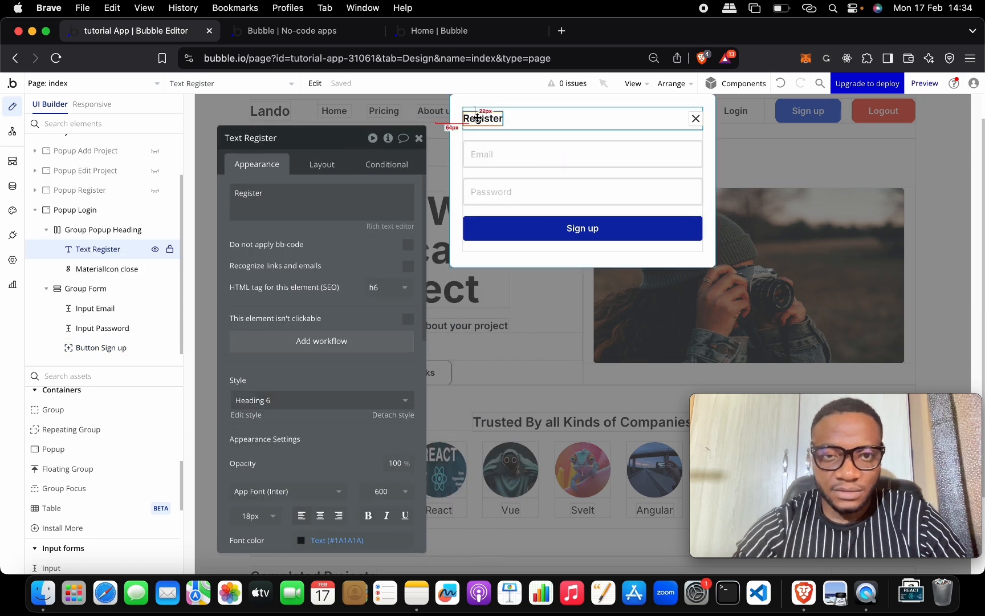
{"action": "left_click", "coordinate": [373, 188]}
{"action": "key", "text": "super+a"}
{"action": "type", "text": "Login"}
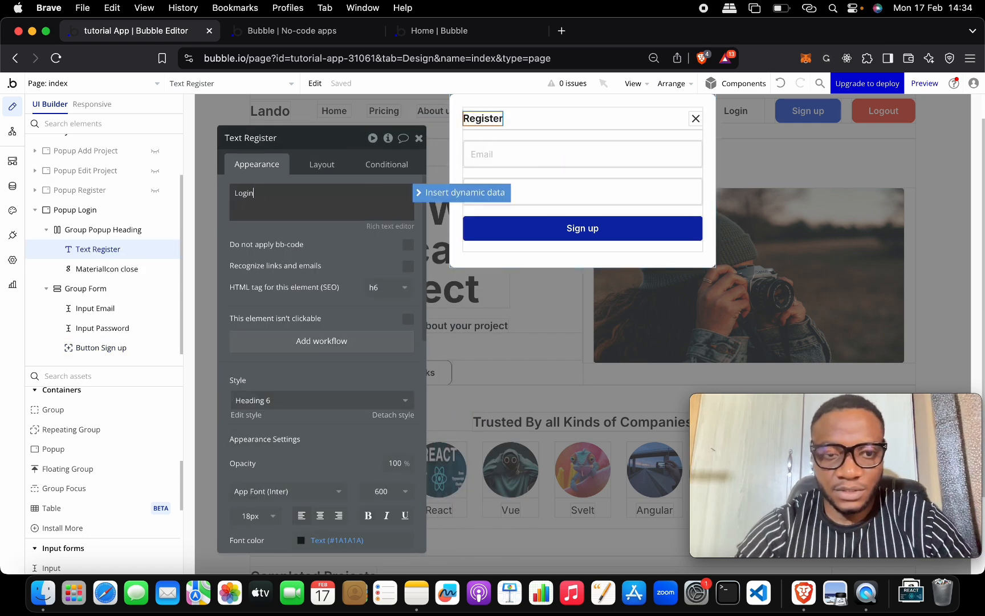
{"action": "key", "text": "super+a"}
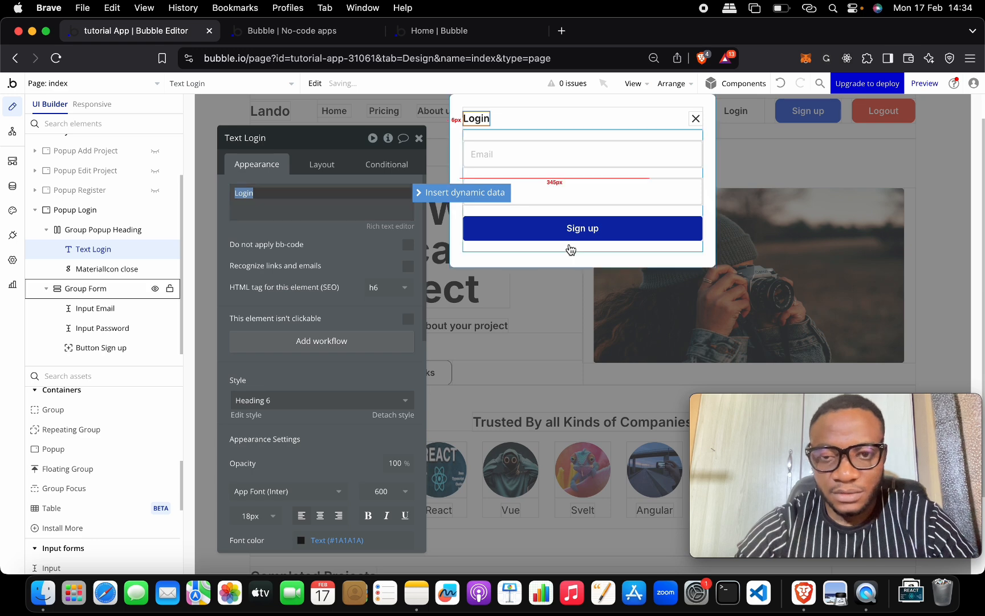
{"action": "left_click", "coordinate": [594, 213]}
Step: Change the login popup's button label to 'Sign in'
{"action": "left_click", "coordinate": [570, 227]}
{"action": "left_click", "coordinate": [361, 217]}
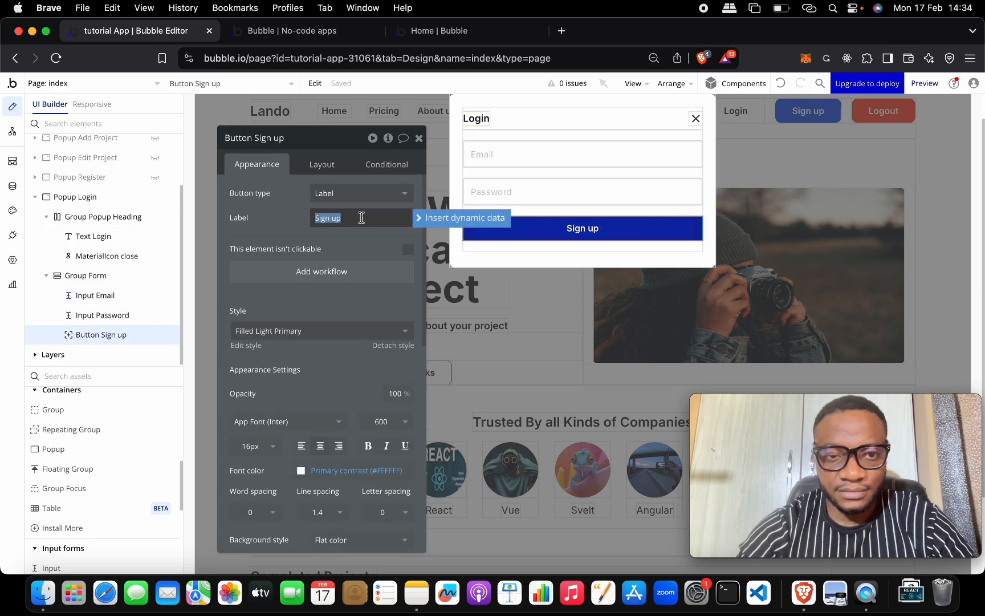
{"action": "key", "text": "super+a"}
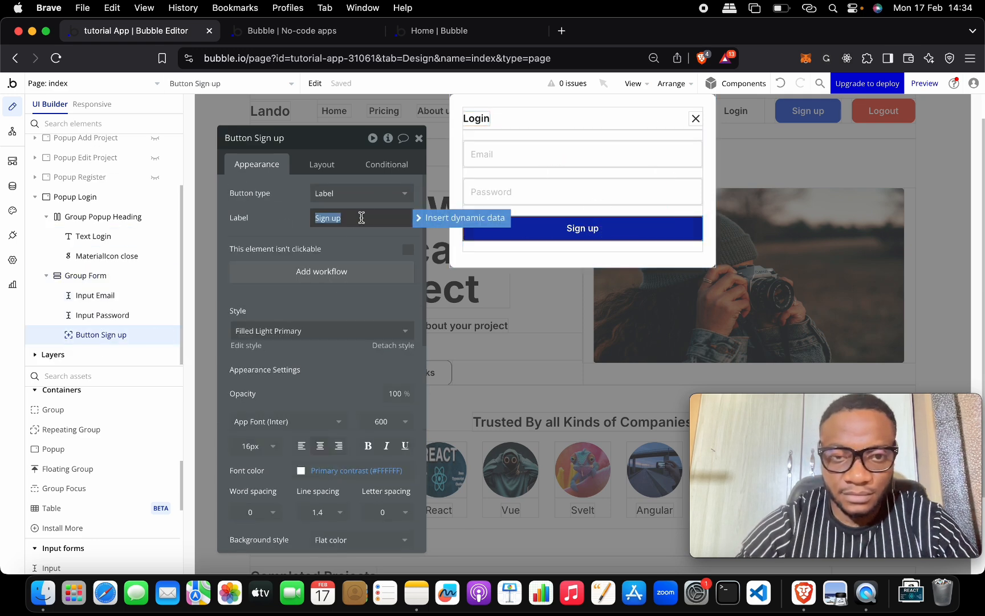
{"action": "key", "text": "Right"}
{"action": "type", "text": "in"}
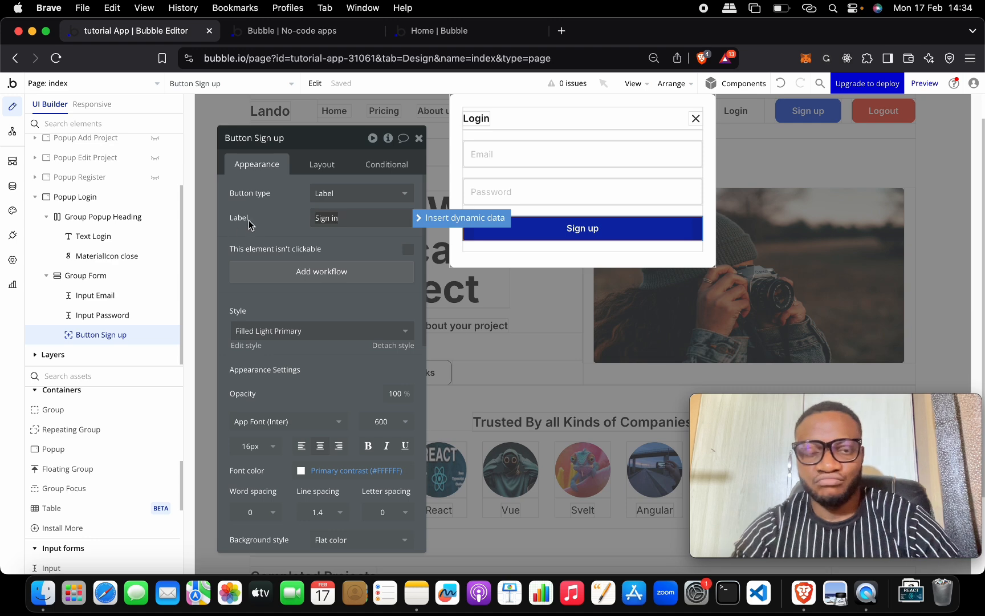
{"action": "left_click", "coordinate": [258, 221]}
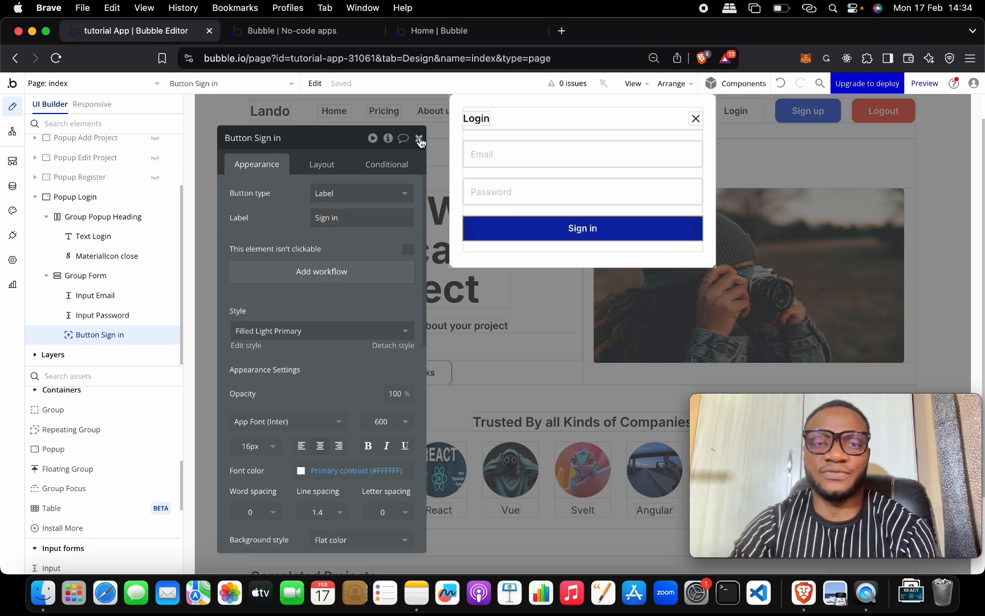
{"action": "left_click", "coordinate": [418, 138]}
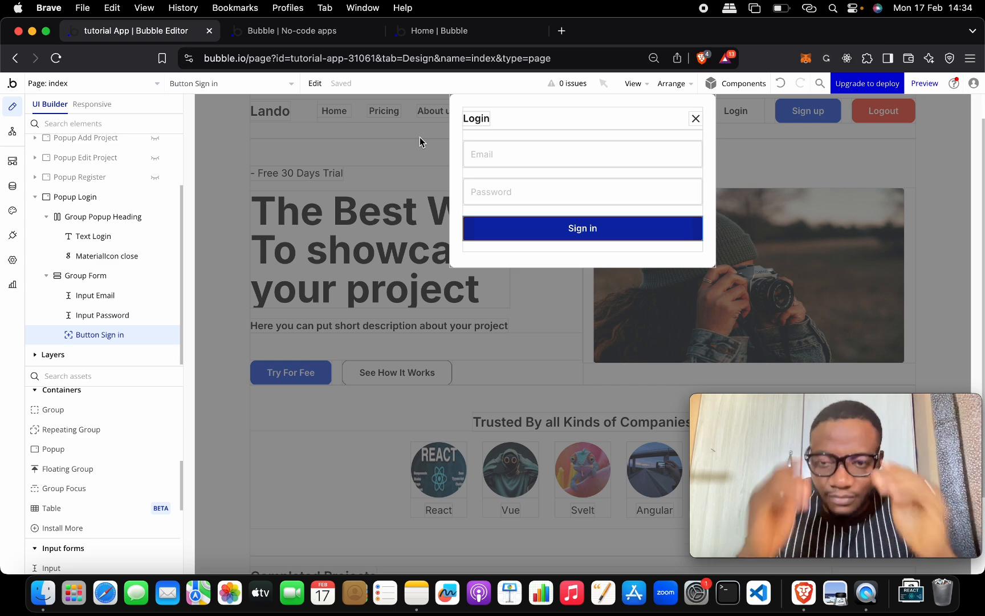
{"action": "double_click", "coordinate": [695, 119]}
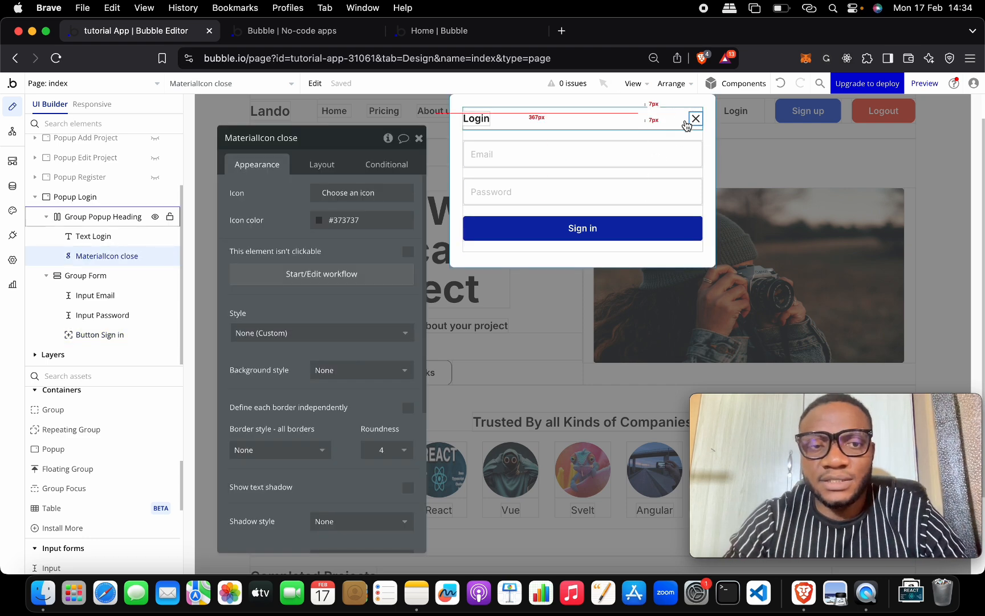
Step: Close the login popup and select the header's Sign up button
{"action": "left_click", "coordinate": [803, 149]}
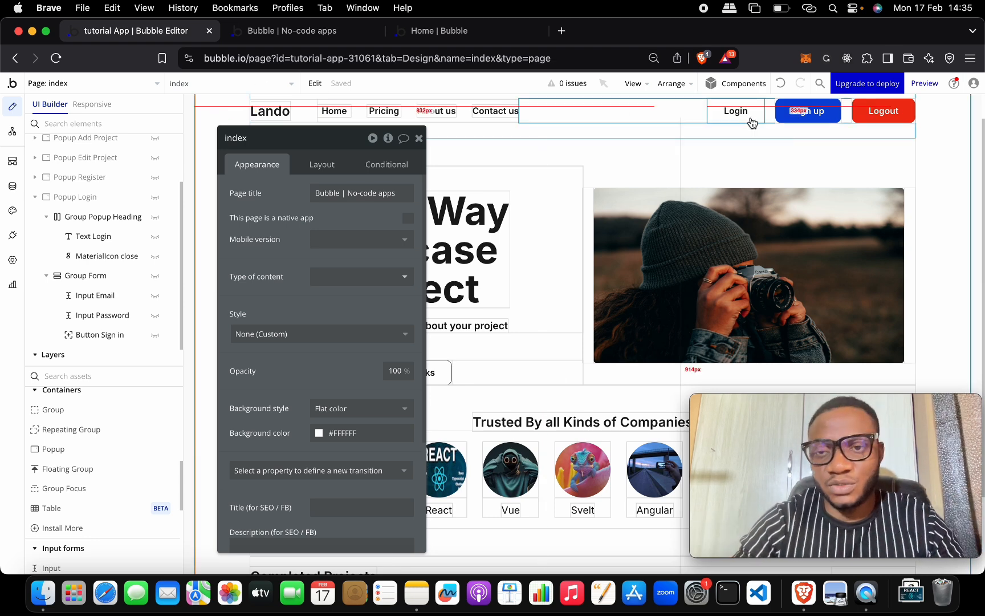
{"action": "left_click", "coordinate": [809, 115]}
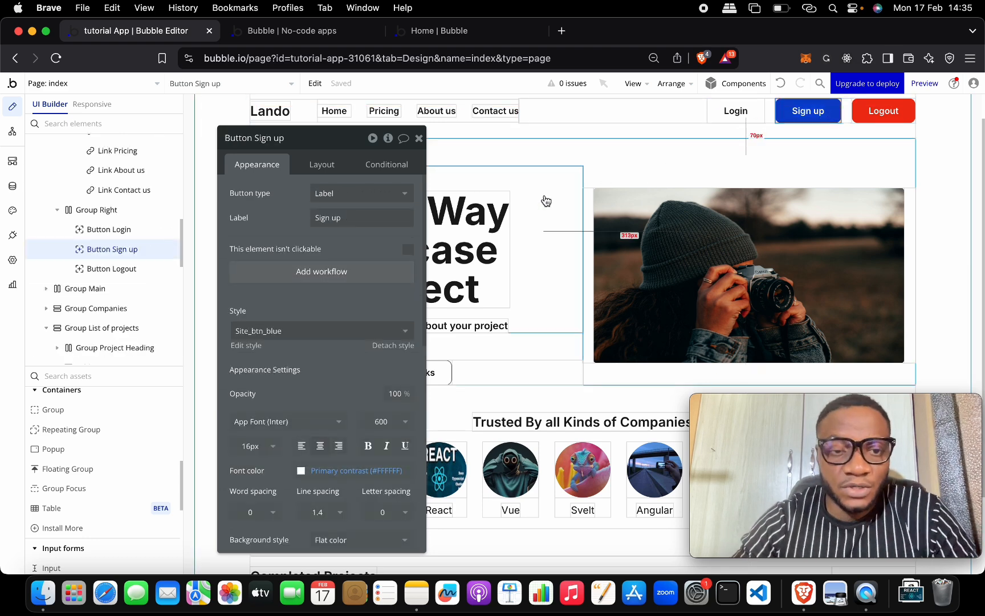
Step: Add a Sign up click workflow whose Show an element action targets Popup Register
{"action": "left_click", "coordinate": [399, 271]}
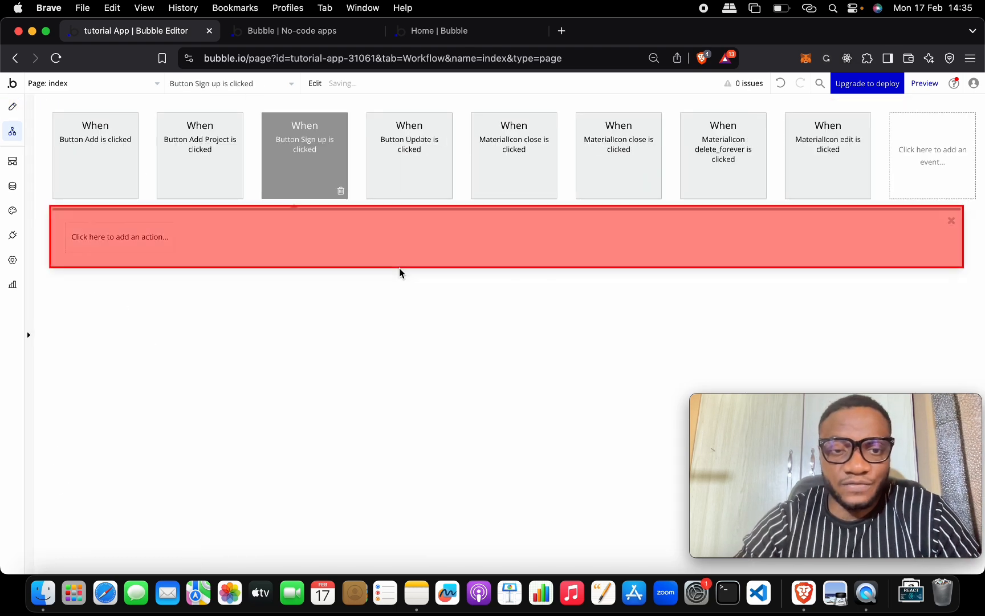
{"action": "left_click", "coordinate": [153, 240]}
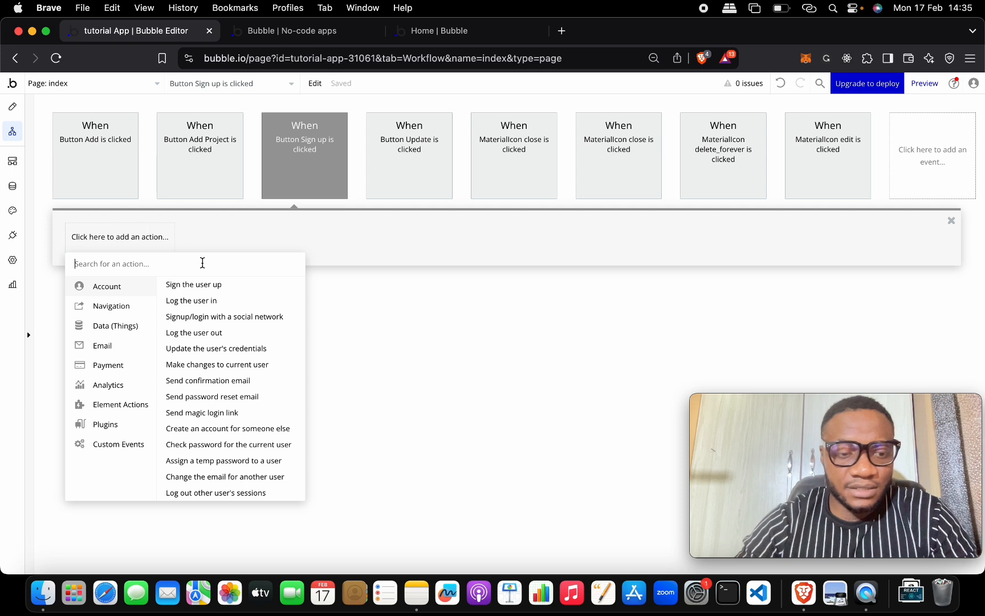
{"action": "type", "text": "sho"}
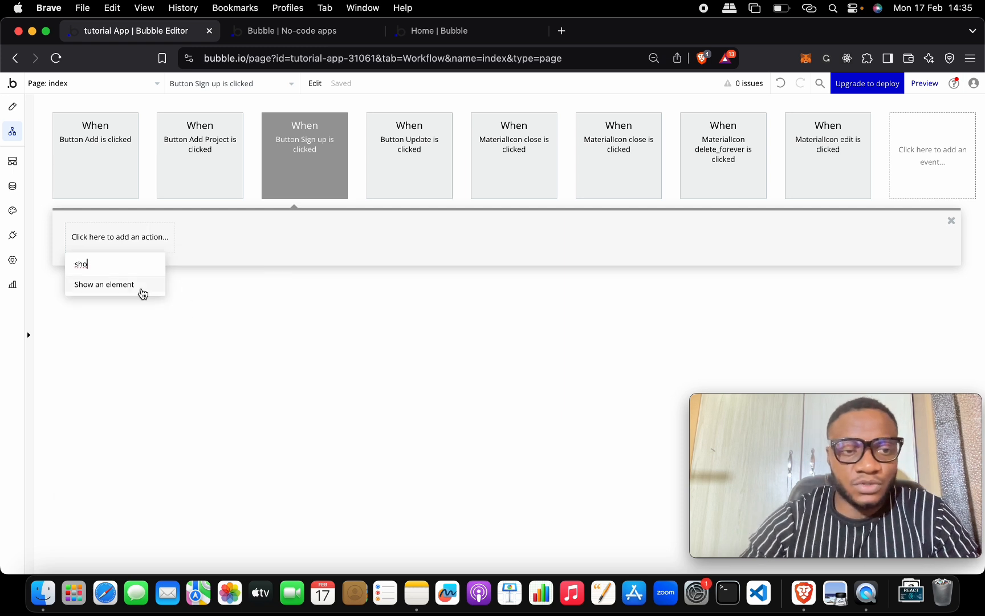
{"action": "left_click", "coordinate": [143, 285]}
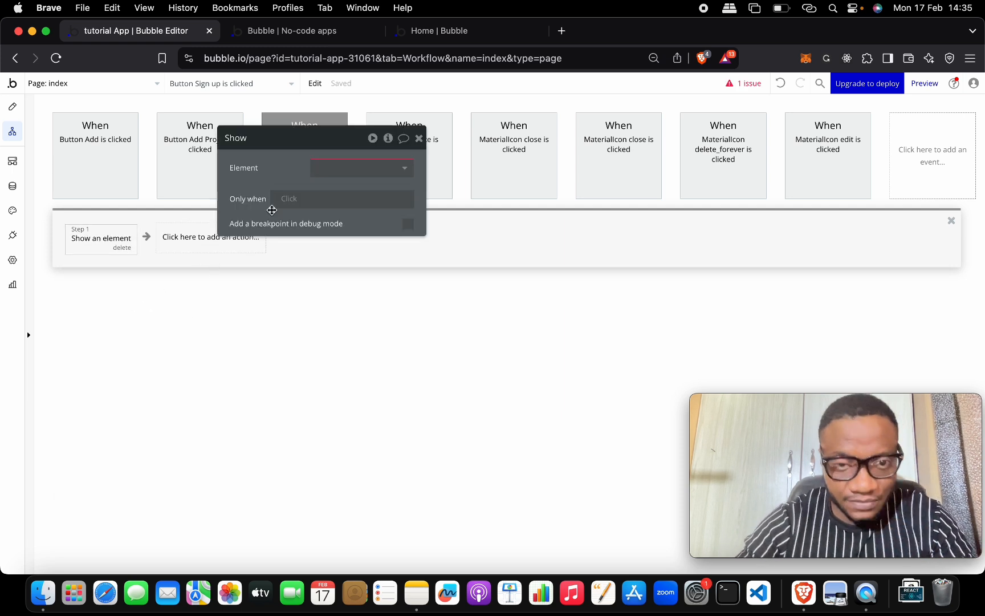
{"action": "left_click", "coordinate": [334, 171]}
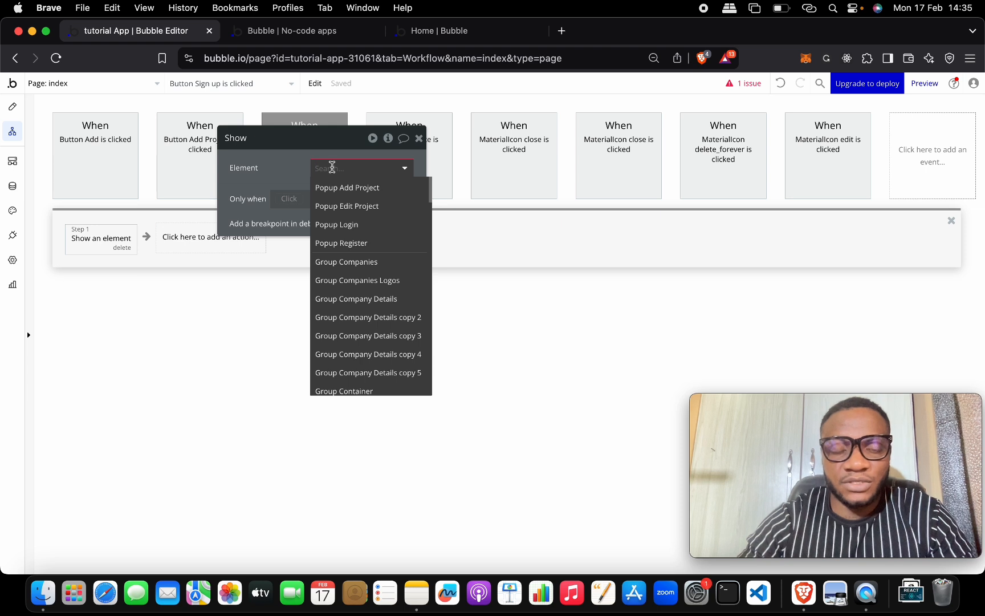
{"action": "type", "text": "re"}
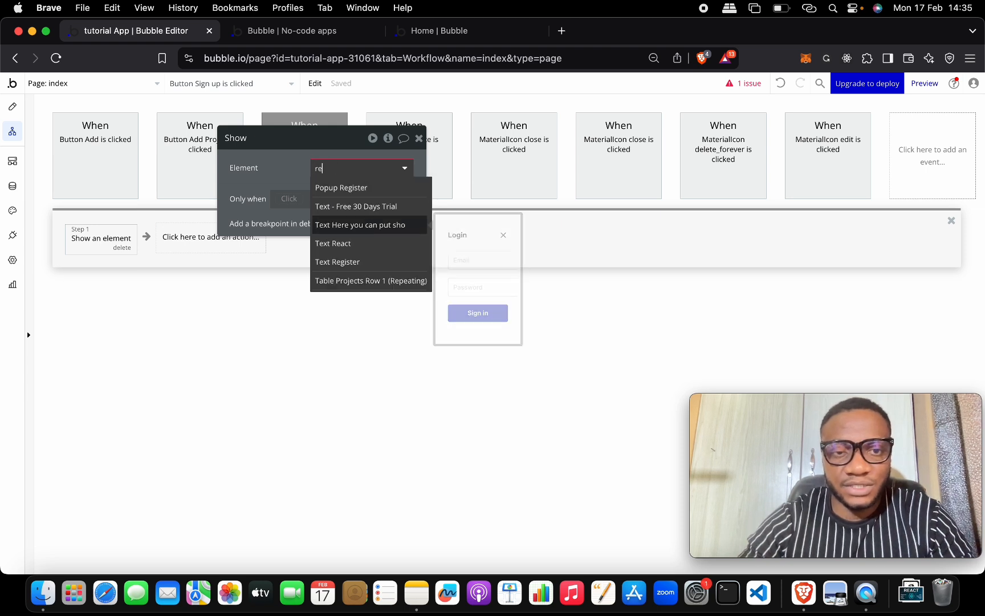
{"action": "left_click", "coordinate": [365, 189]}
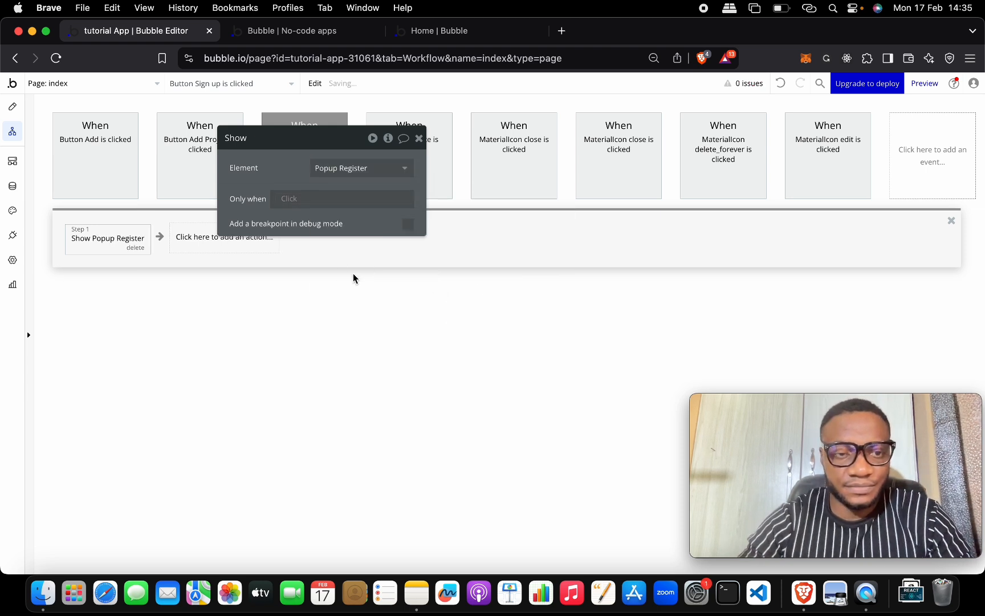
Step: Create a Login button click workflow with a Show an element action for Popup Login
{"action": "left_click", "coordinate": [13, 107]}
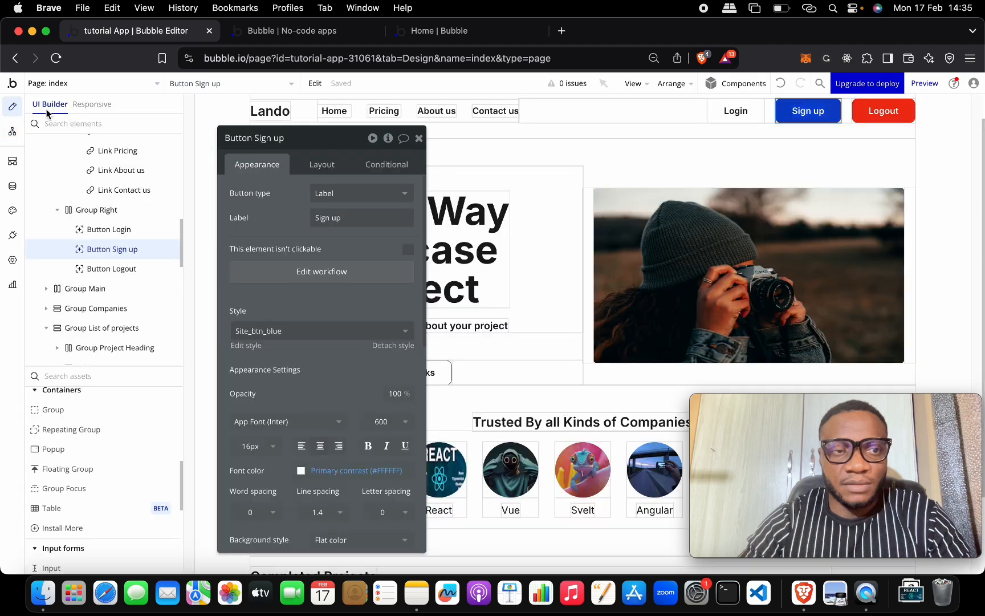
{"action": "left_click", "coordinate": [735, 111]}
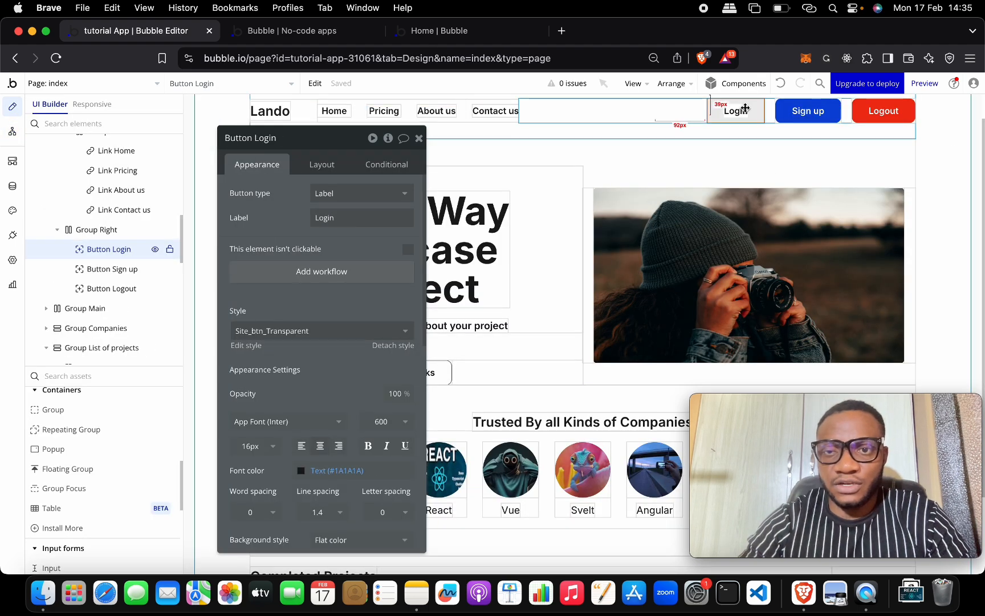
{"action": "left_click", "coordinate": [369, 277]}
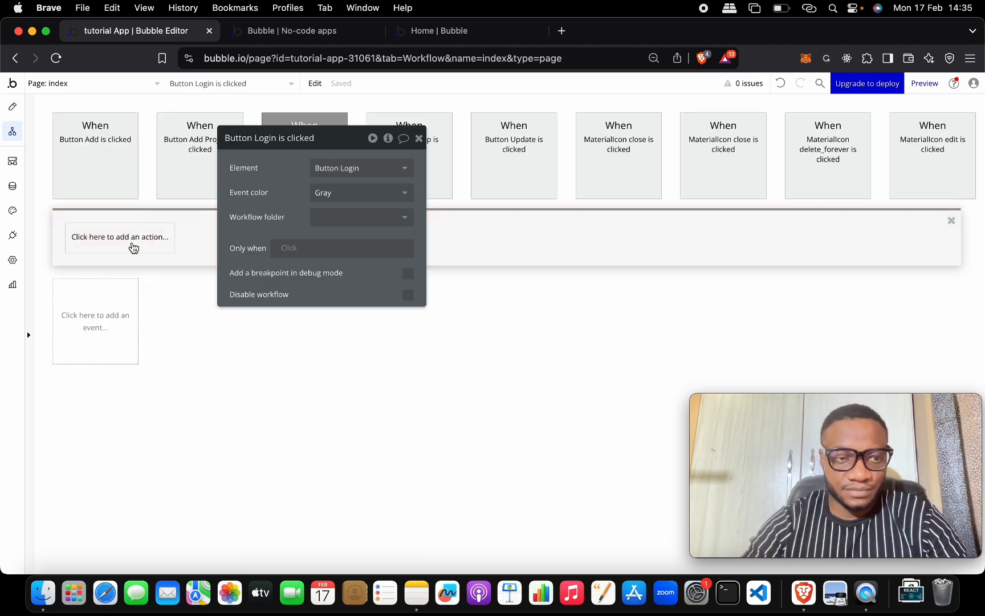
{"action": "left_click", "coordinate": [133, 247]}
{"action": "type", "text": "sho"}
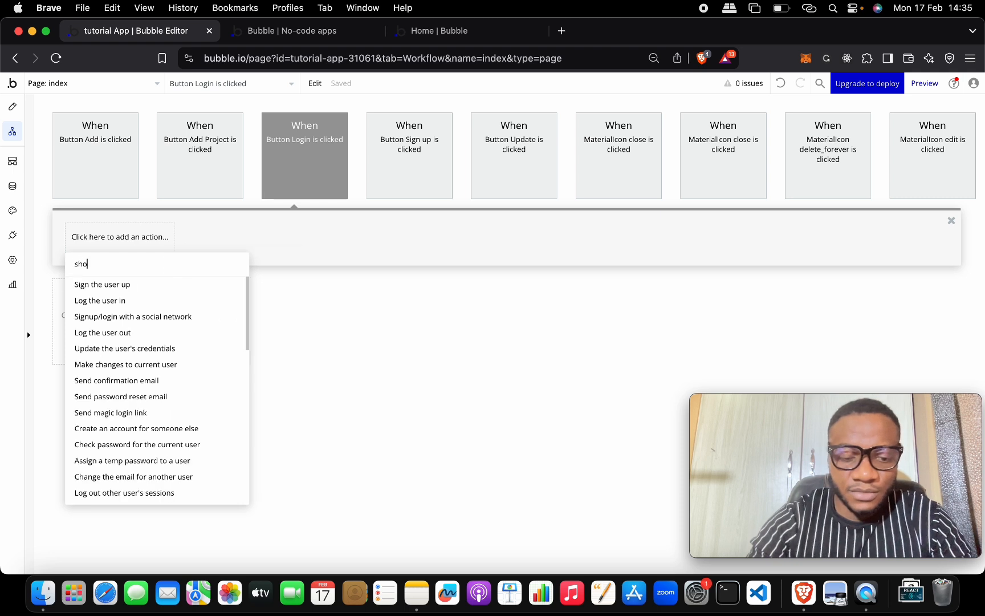
{"action": "type", "text": "w"}
{"action": "left_click", "coordinate": [153, 290]}
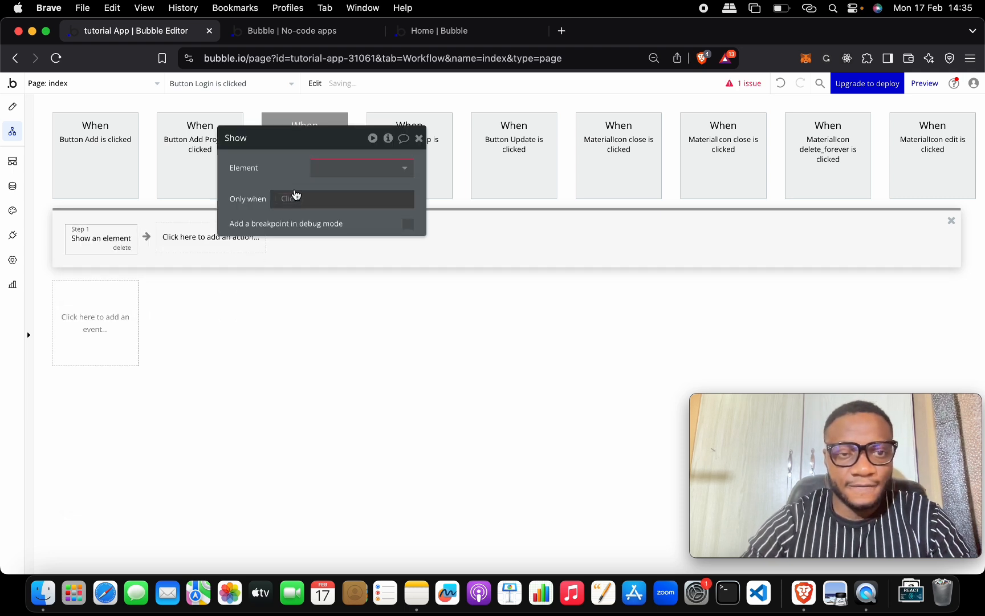
{"action": "left_click", "coordinate": [342, 168]}
{"action": "left_click", "coordinate": [345, 223]}
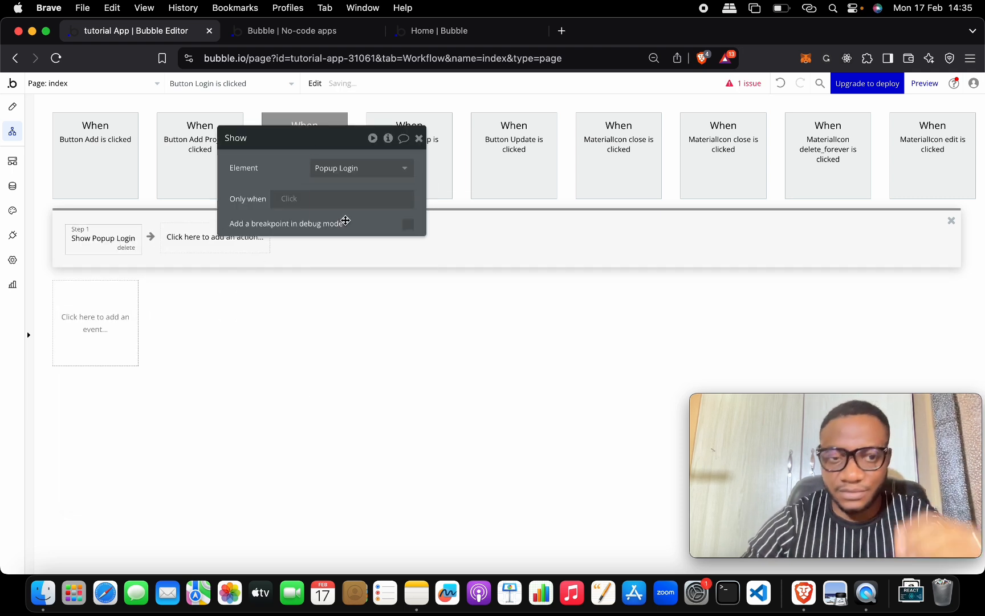
{"action": "left_click", "coordinate": [419, 138]}
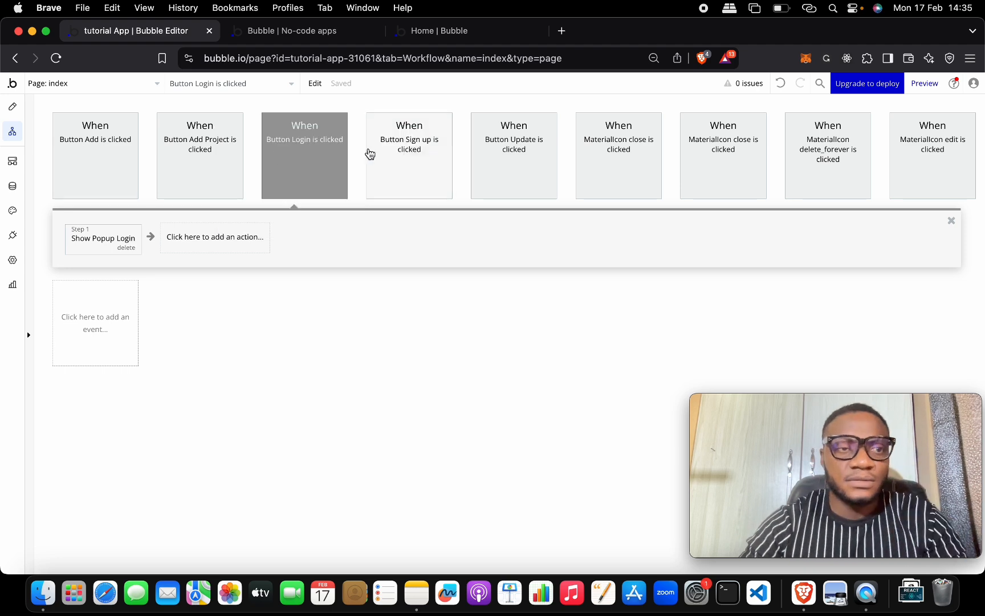
{"action": "left_click", "coordinate": [14, 106]}
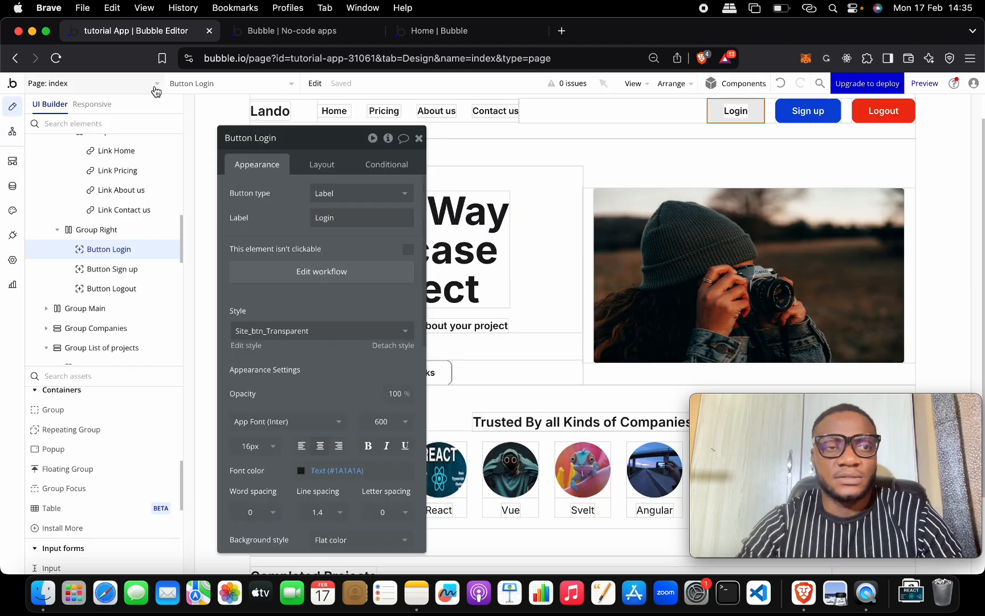
{"action": "left_click", "coordinate": [264, 37]}
{"action": "key", "text": "super+r"}
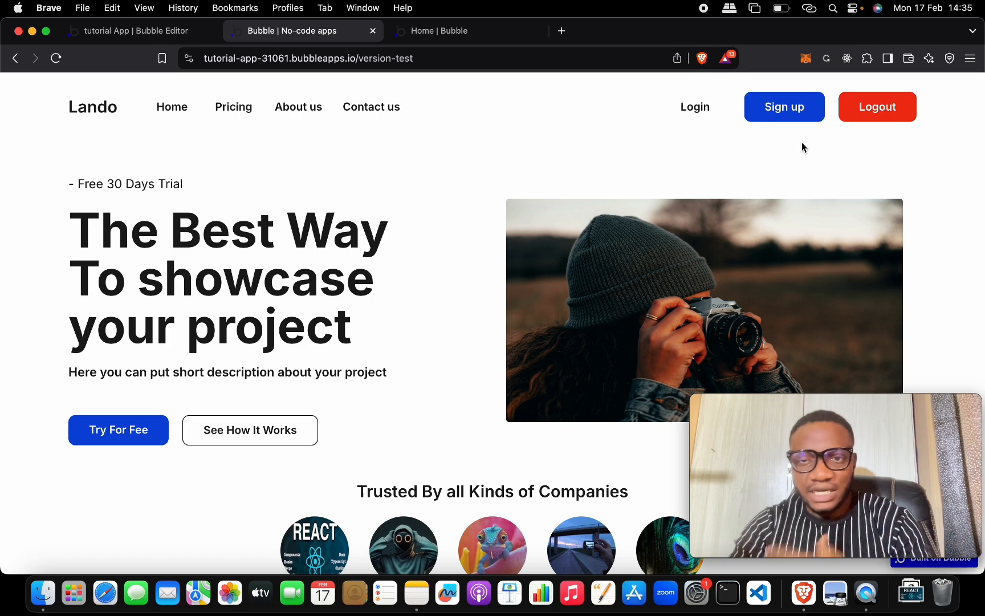
{"action": "left_click", "coordinate": [710, 114]}
{"action": "left_click", "coordinate": [716, 144]}
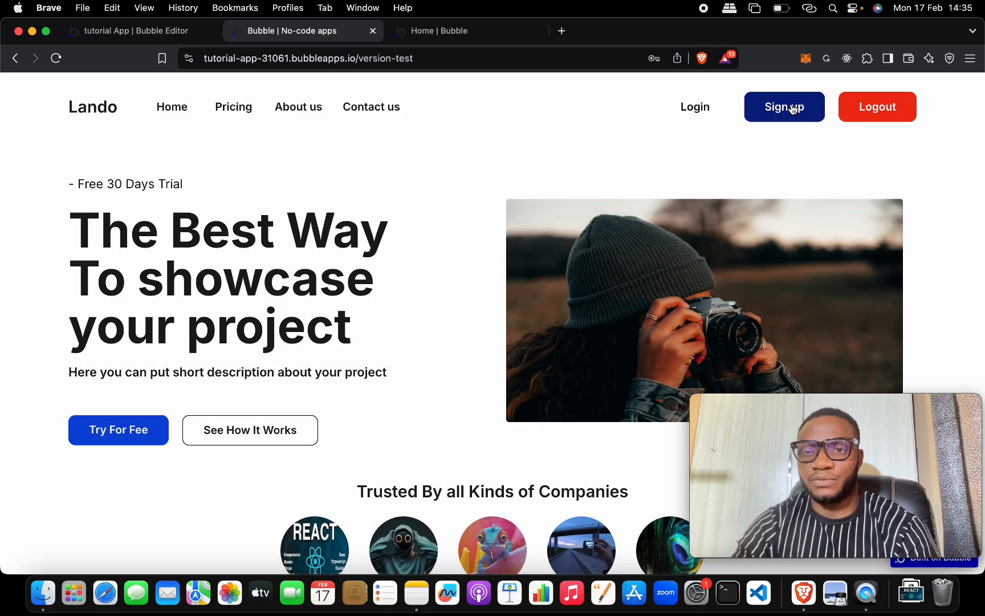
{"action": "left_click", "coordinate": [793, 110]}
{"action": "left_click", "coordinate": [807, 180]}
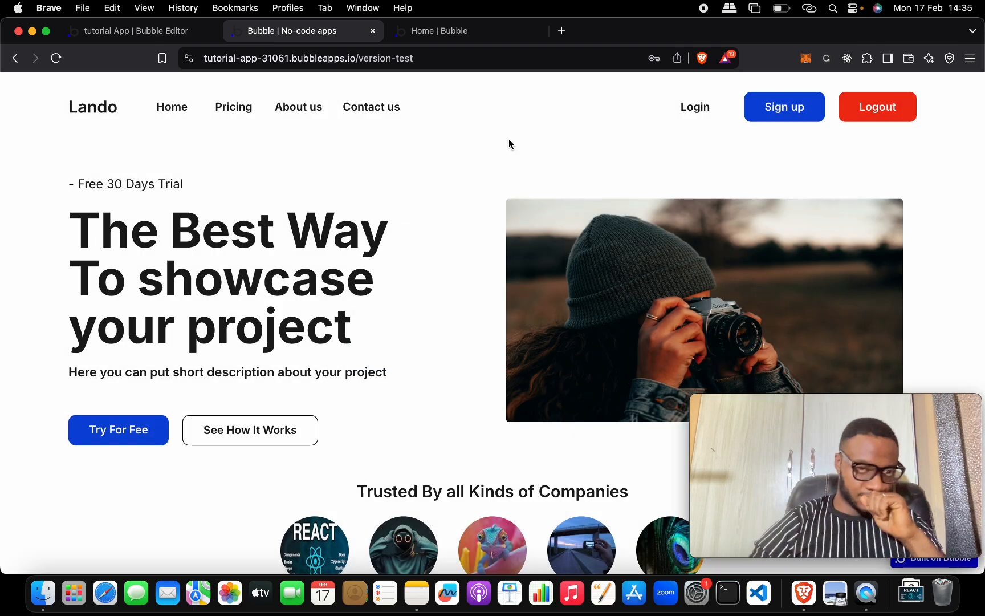
{"action": "left_click", "coordinate": [164, 36]}
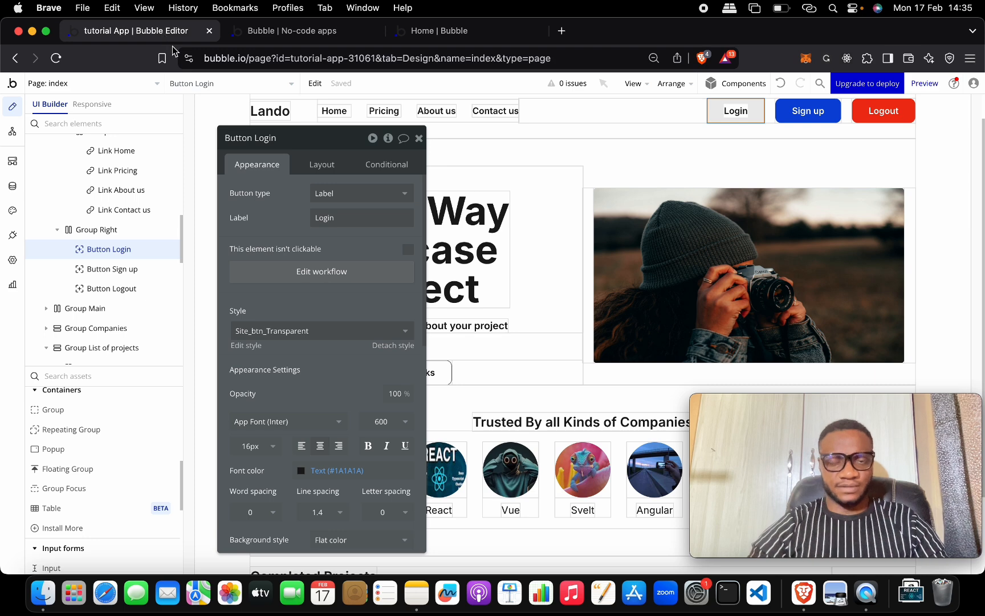
Step: Jump to Popup Register, add a workflow for its Sign up button, and list the available actions
{"action": "left_click", "coordinate": [417, 138]}
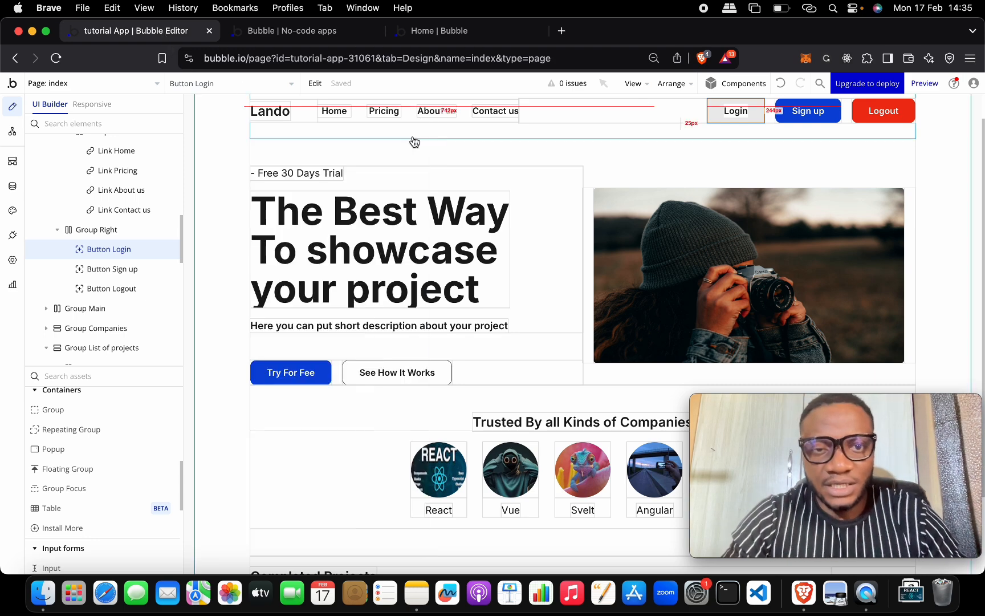
{"action": "left_click", "coordinate": [802, 113]}
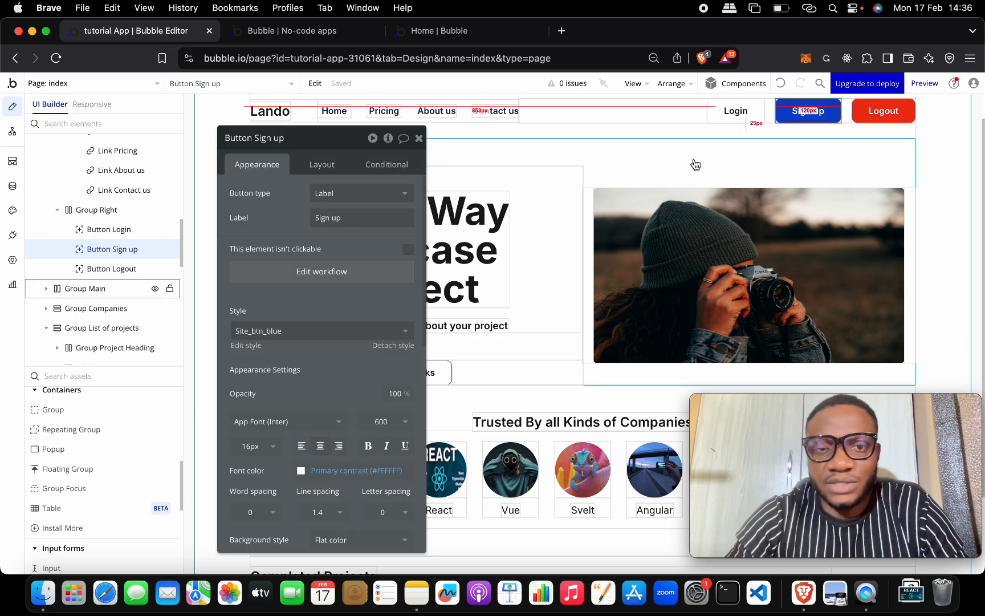
{"action": "left_click", "coordinate": [248, 83]}
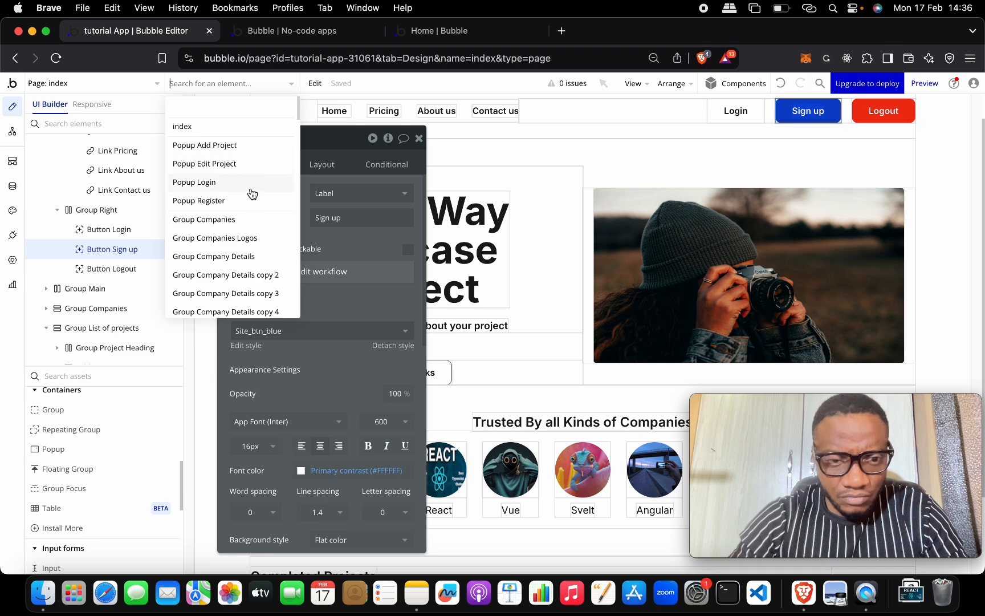
{"action": "left_click", "coordinate": [248, 201]}
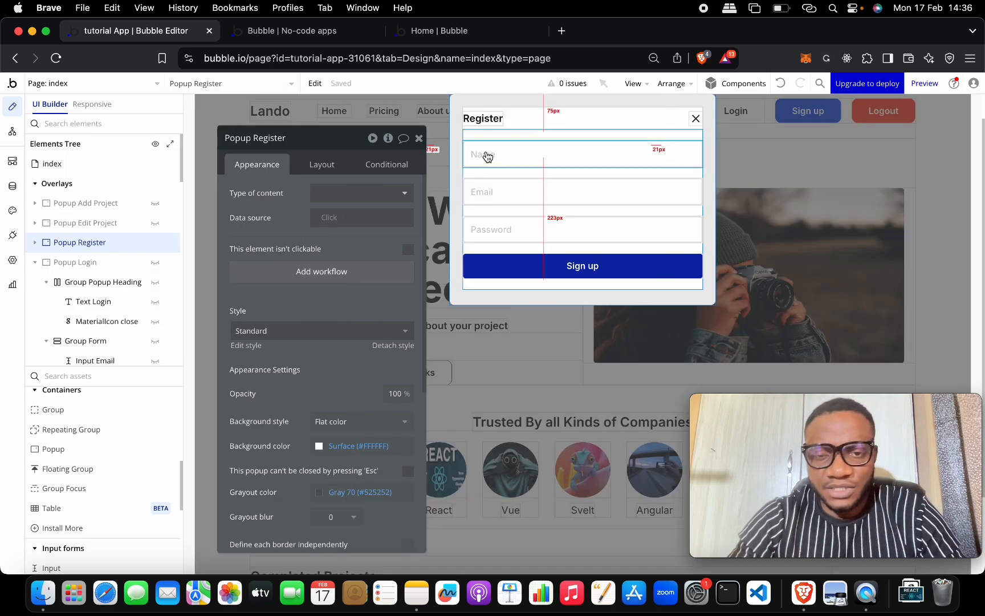
{"action": "left_click", "coordinate": [508, 261]}
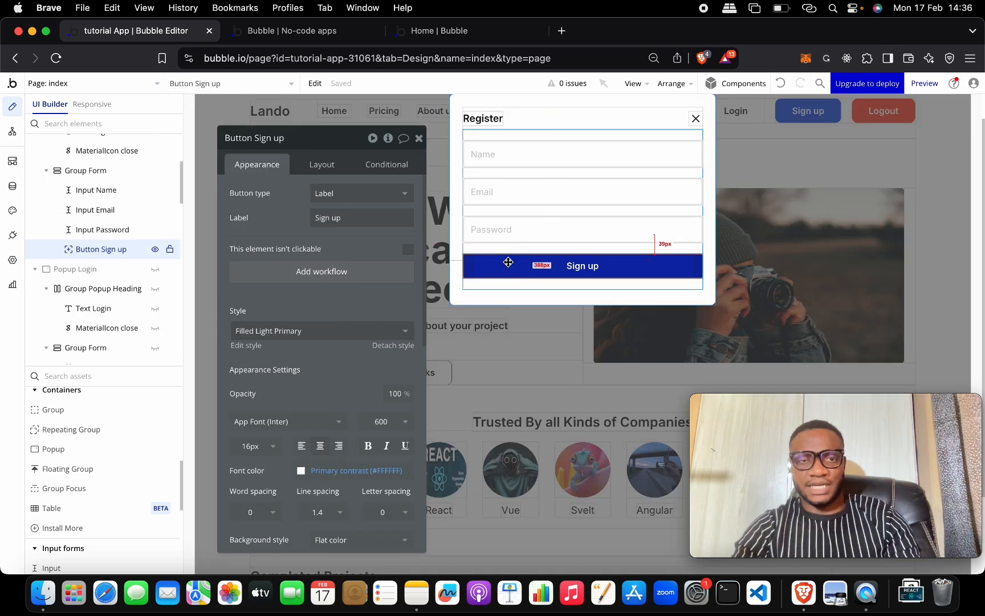
{"action": "left_click", "coordinate": [370, 271]}
{"action": "left_click", "coordinate": [149, 238]}
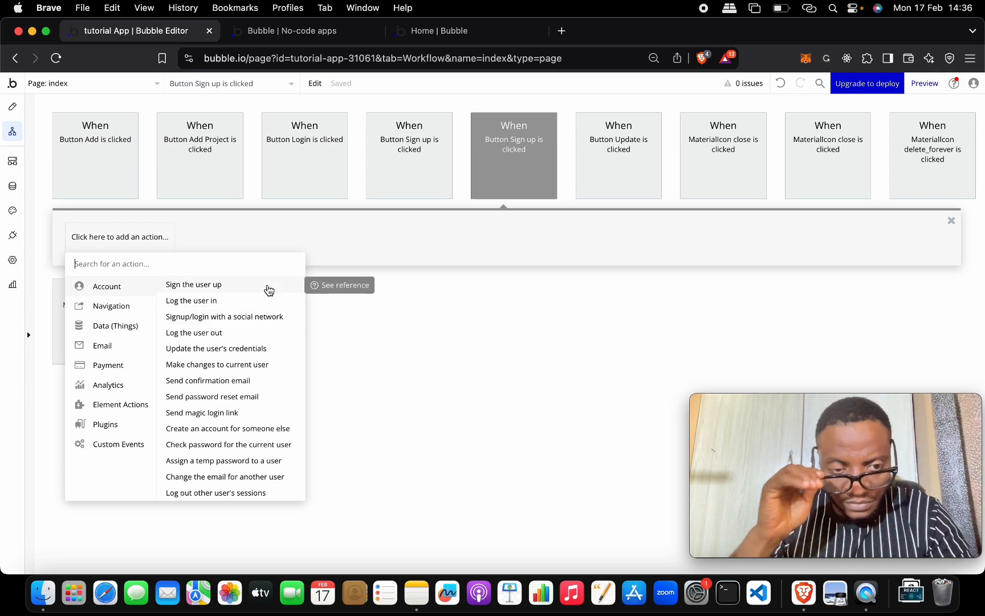
Step: Add a 'Sign the user up' step, search 'ema' for its Email source, and return to Design
{"action": "left_click", "coordinate": [268, 287]}
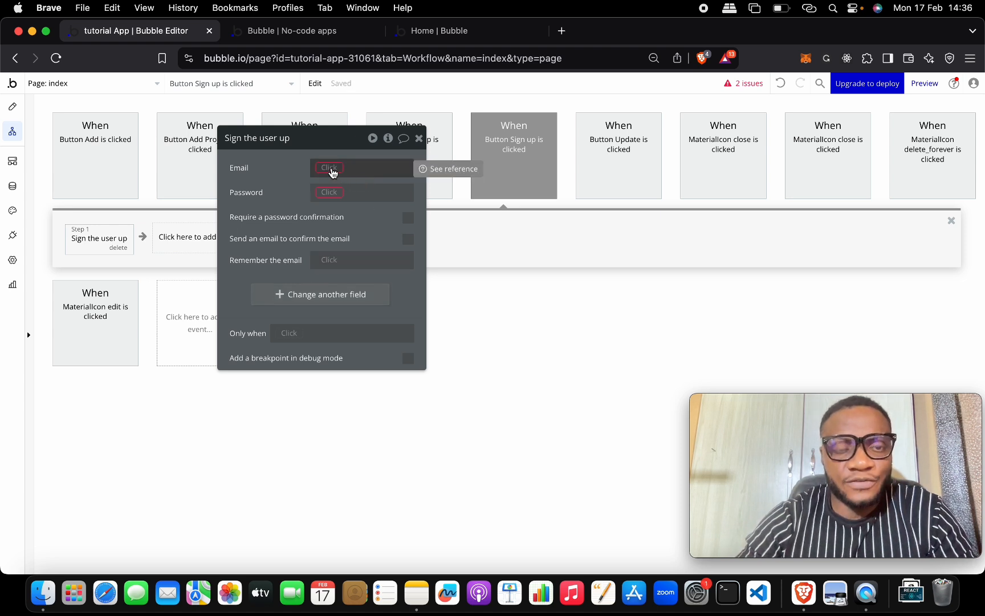
{"action": "left_click", "coordinate": [330, 169]}
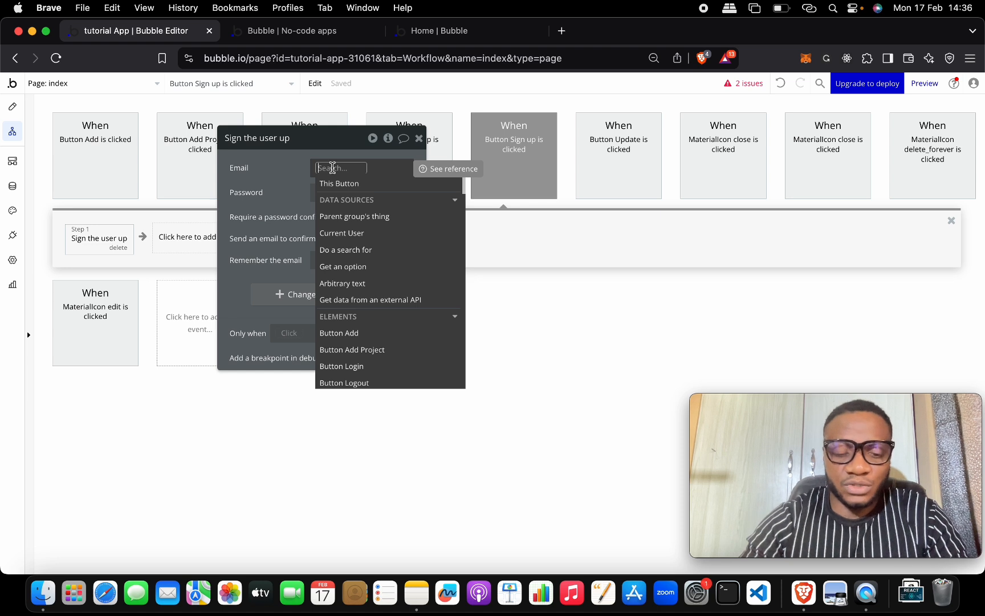
{"action": "type", "text": "emai"}
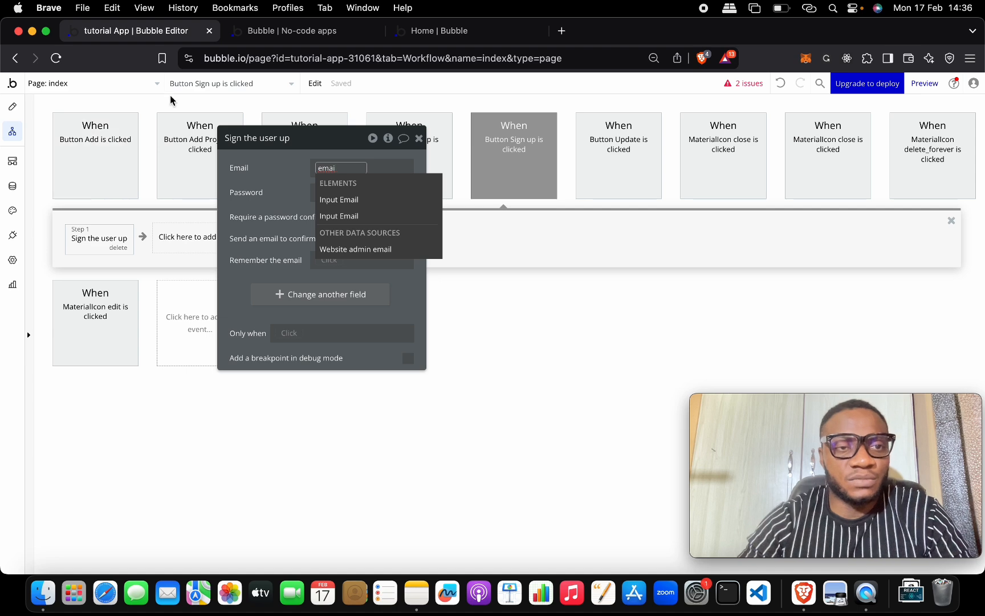
{"action": "left_click", "coordinate": [12, 107]}
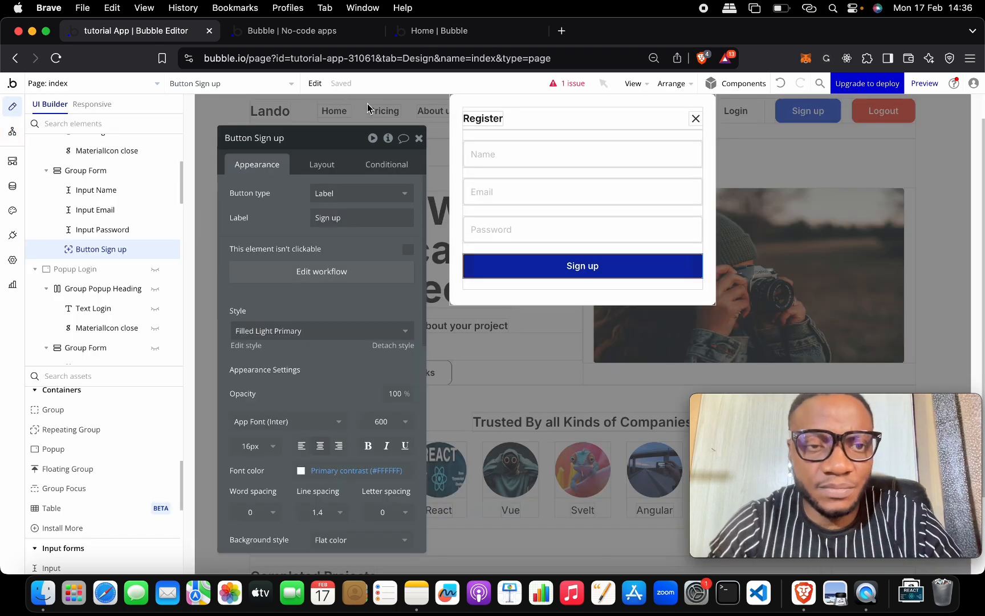
Step: In Popup Login, name the email input 'Input Email Login' and the password input 'Input Password Login'
{"action": "left_click", "coordinate": [487, 151]}
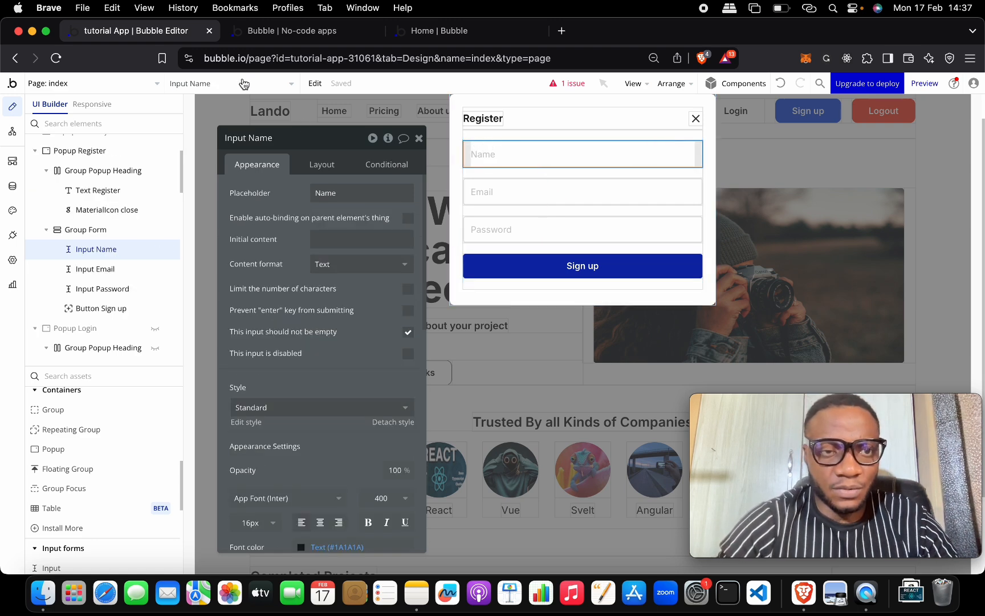
{"action": "left_click", "coordinate": [244, 84]}
{"action": "left_click", "coordinate": [240, 185]}
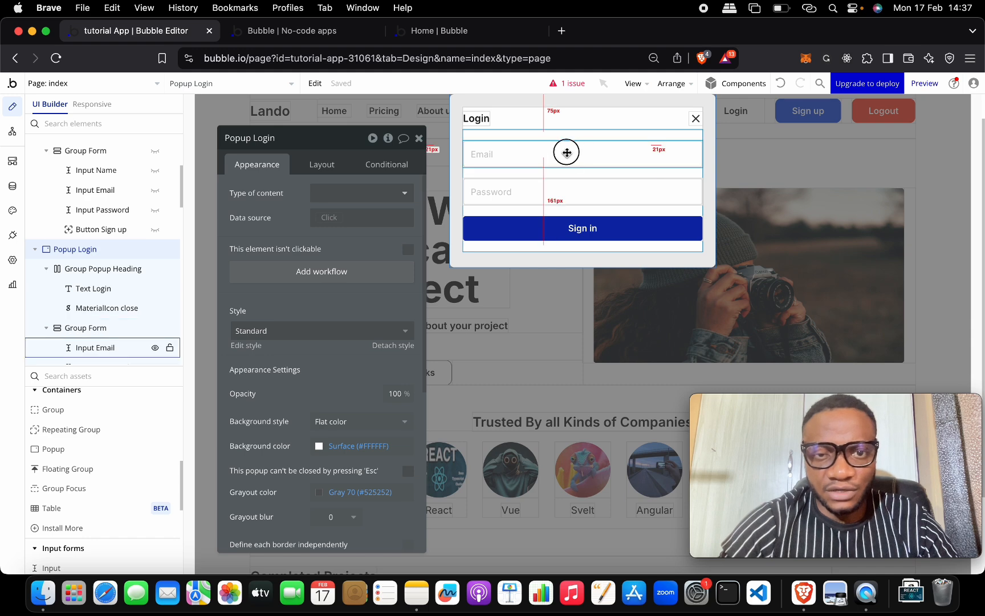
{"action": "left_click", "coordinate": [567, 152]}
{"action": "left_click", "coordinate": [292, 135]}
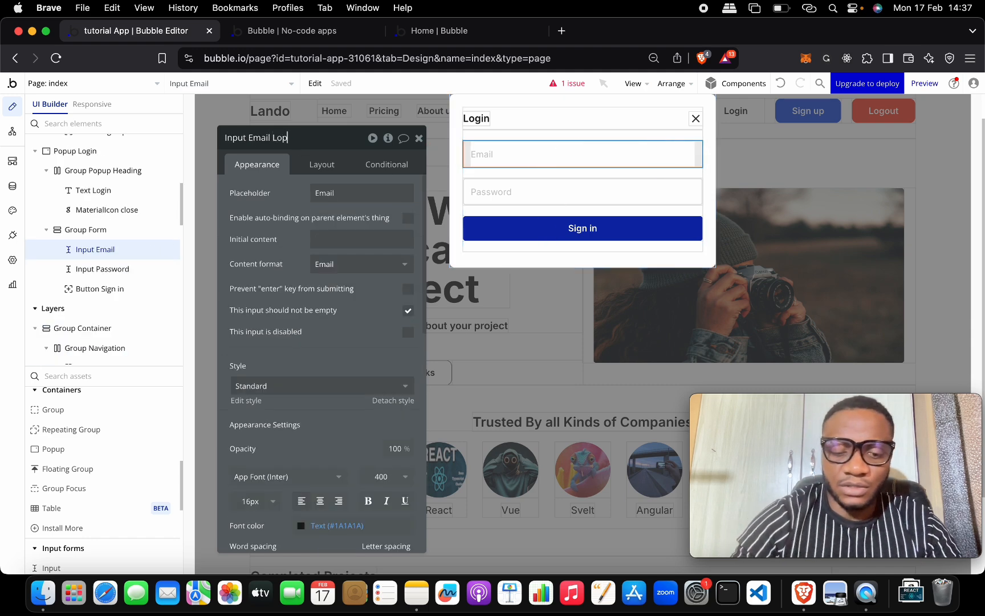
{"action": "type", "text": "Lopgin"}
{"action": "left_click", "coordinate": [288, 139]}
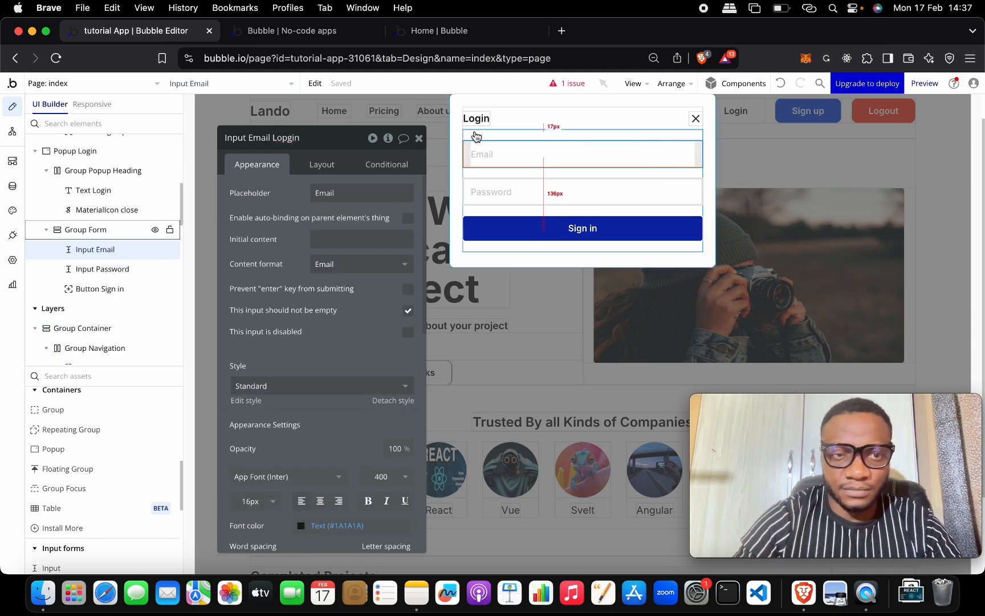
{"action": "key", "text": "BackSpace"}
{"action": "left_click", "coordinate": [570, 192]}
{"action": "left_click", "coordinate": [336, 137]}
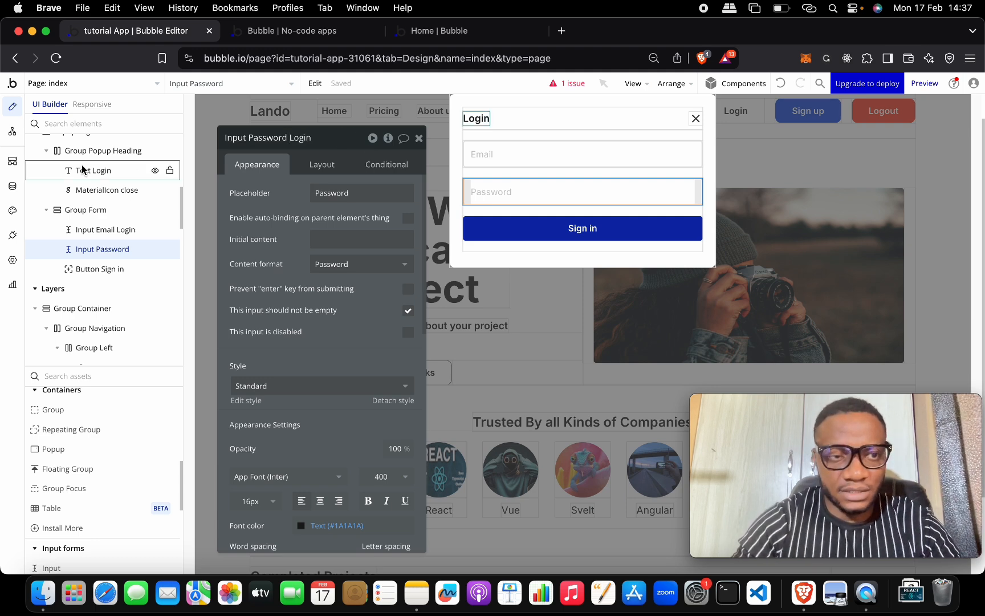
{"action": "left_click", "coordinate": [12, 131]}
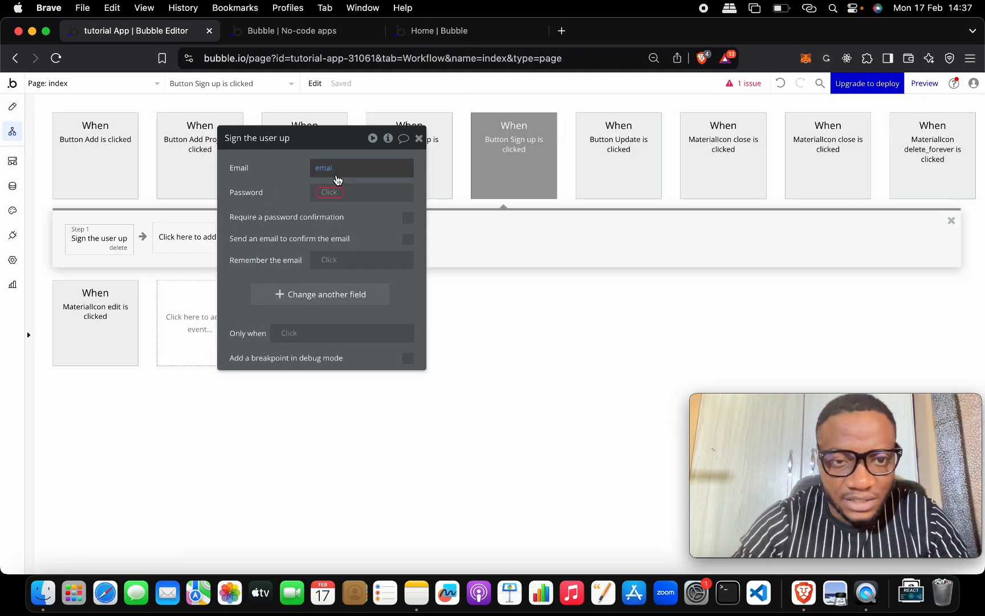
Step: Set the sign-up Email field to the Register popup's Input Email value
{"action": "left_click", "coordinate": [326, 168]}
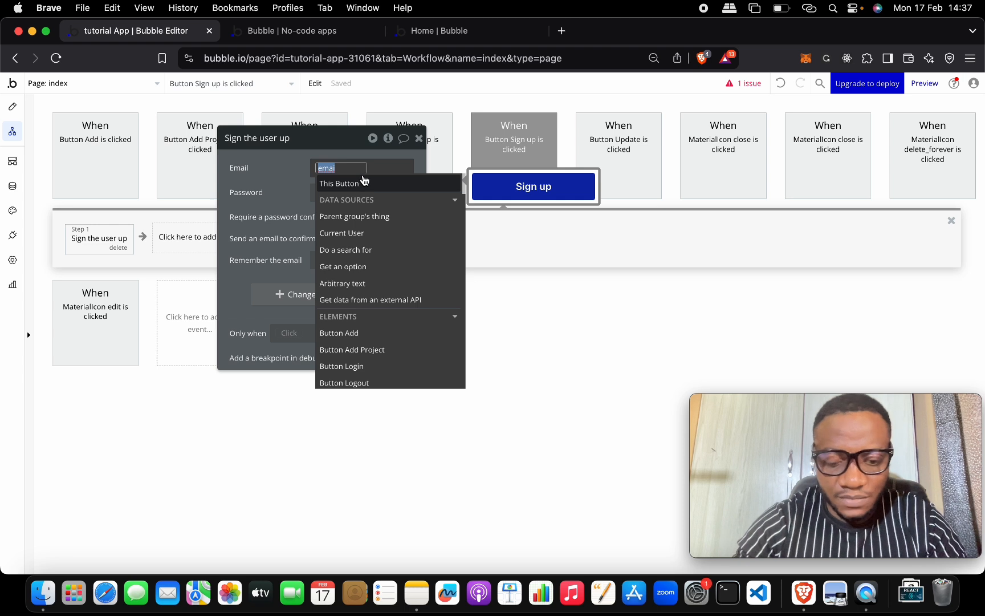
{"action": "type", "text": "ema"}
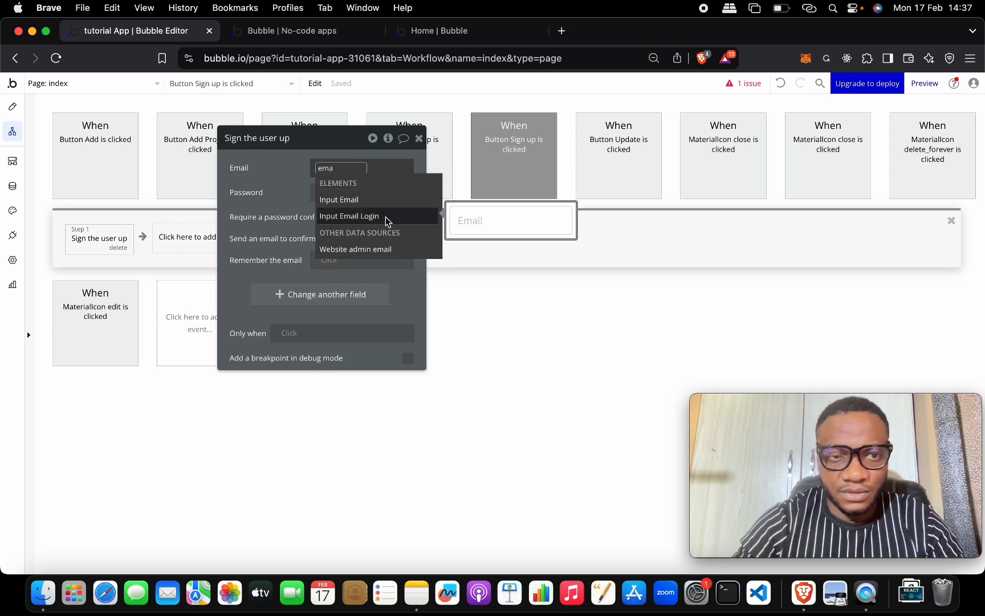
{"action": "left_click", "coordinate": [389, 199]}
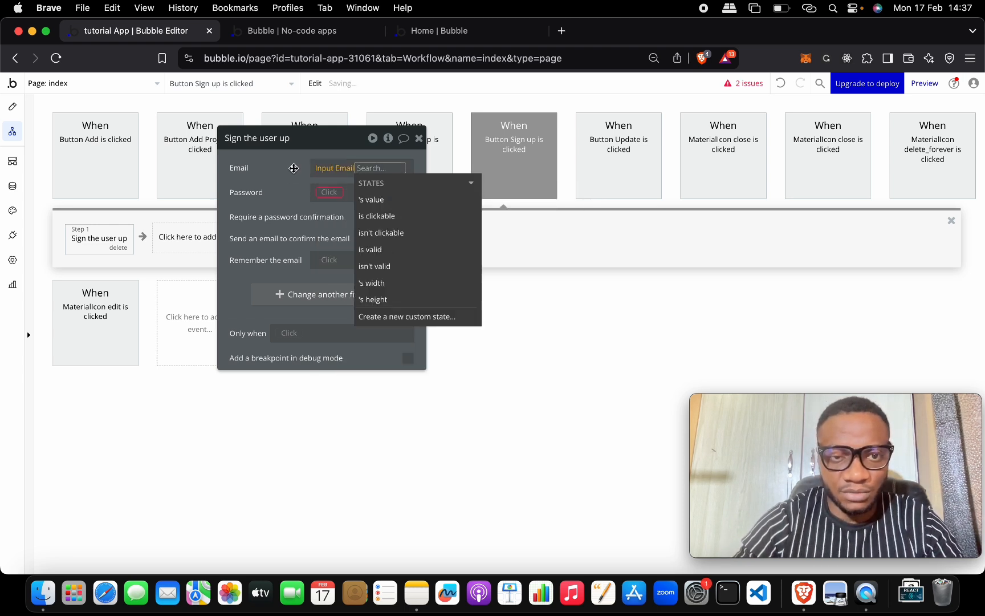
{"action": "left_click", "coordinate": [382, 199]}
{"action": "left_click", "coordinate": [285, 183]}
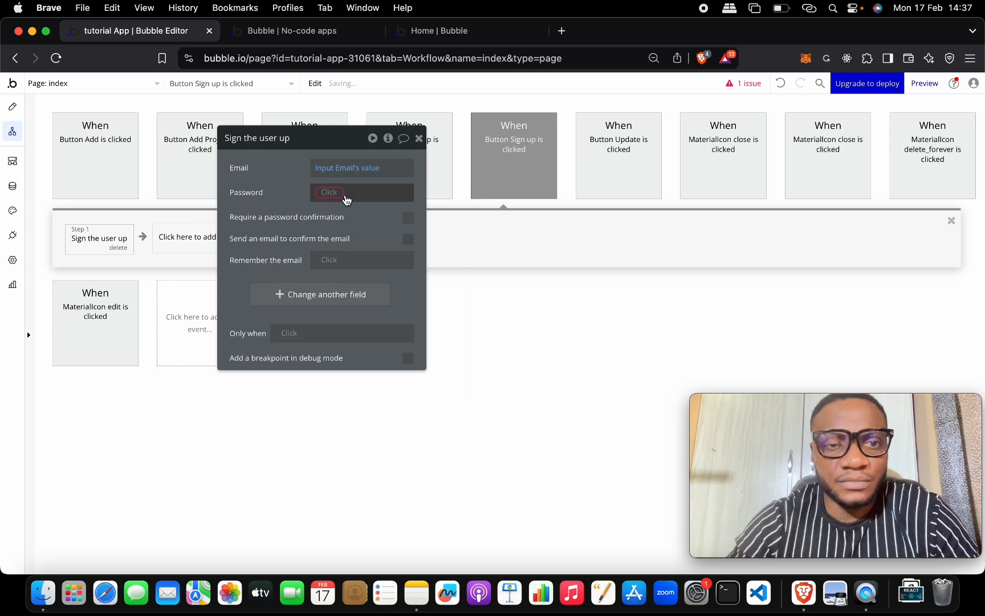
Step: Set the sign-up Password field to the Register popup's Input Password value
{"action": "left_click", "coordinate": [336, 198]}
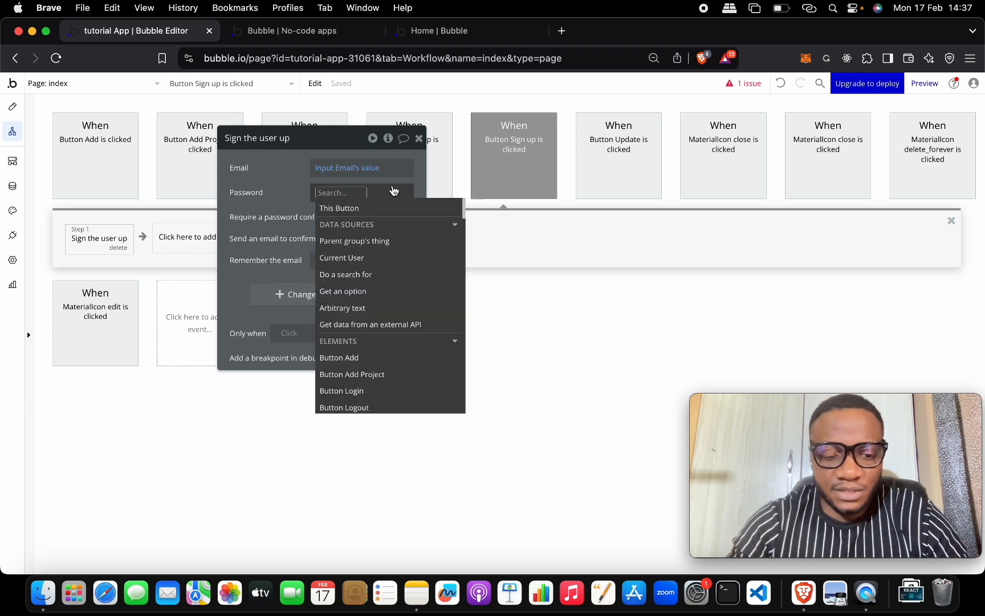
{"action": "type", "text": "ema"}
{"action": "key", "text": "Escape"}
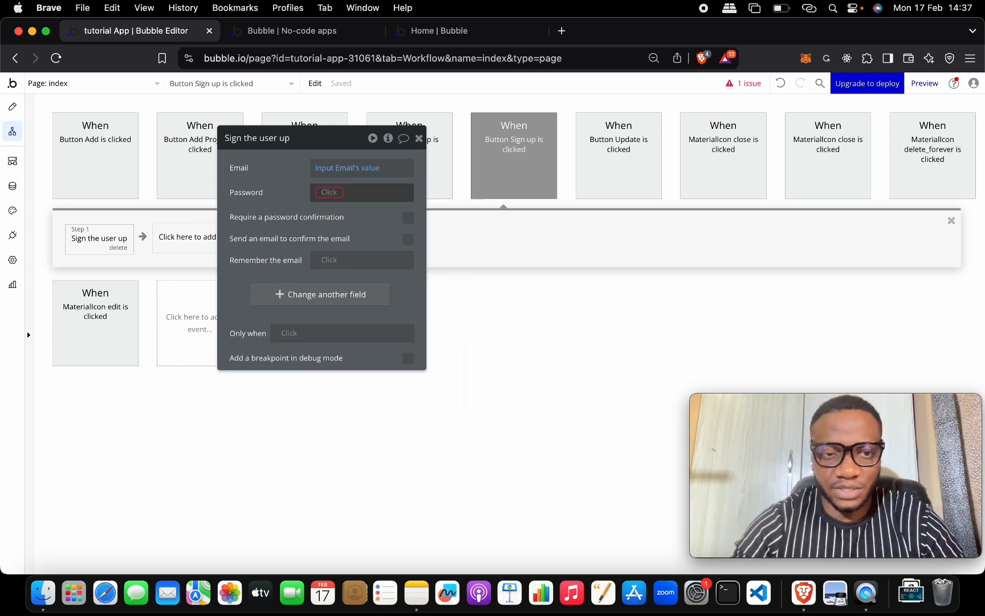
{"action": "left_click", "coordinate": [336, 193]}
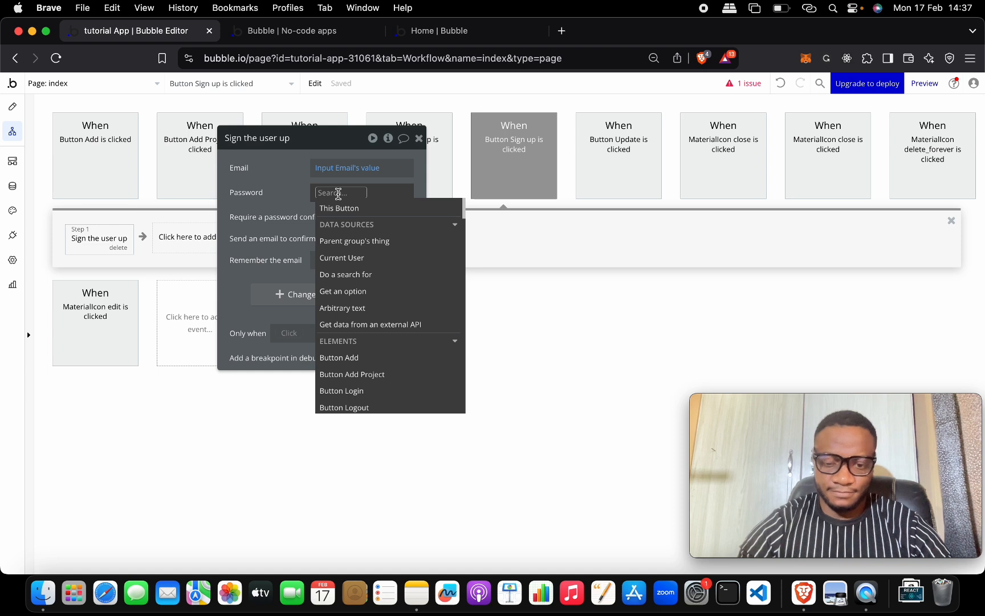
{"action": "type", "text": "pass"}
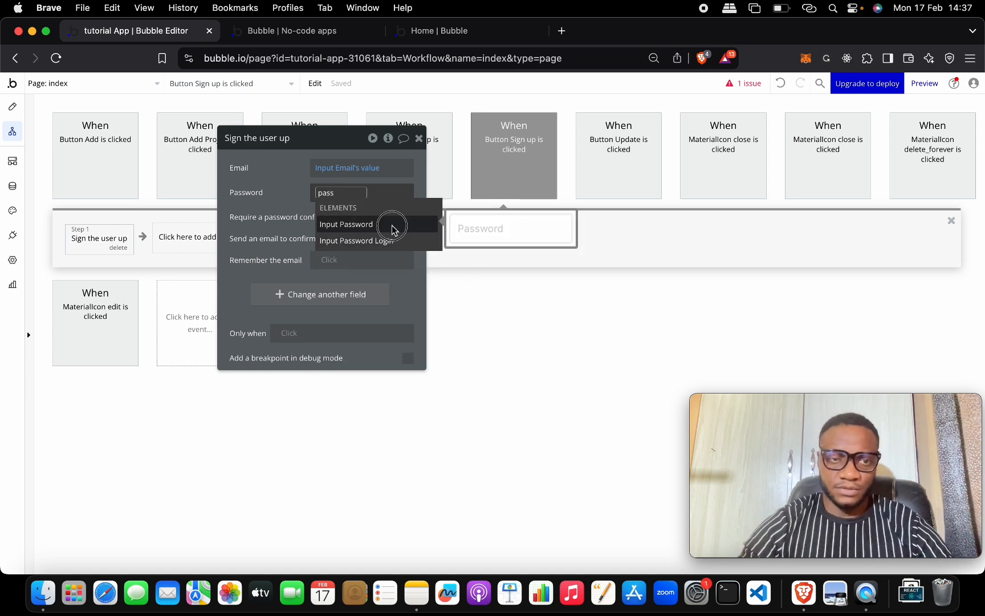
{"action": "left_click", "coordinate": [387, 225]}
{"action": "left_click", "coordinate": [291, 213]}
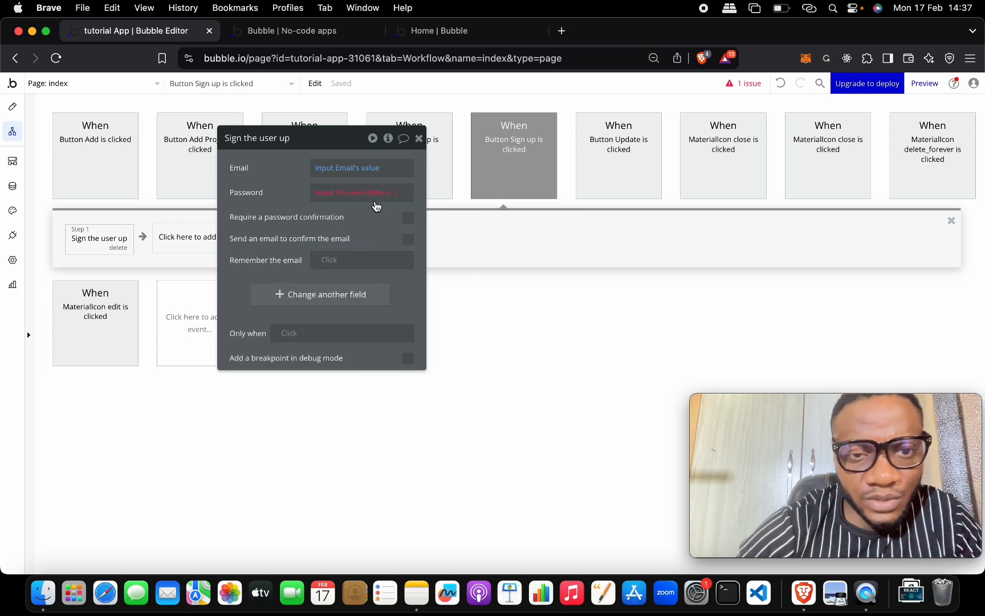
{"action": "left_click", "coordinate": [373, 194]}
{"action": "left_click", "coordinate": [380, 231]}
{"action": "left_click", "coordinate": [285, 204]}
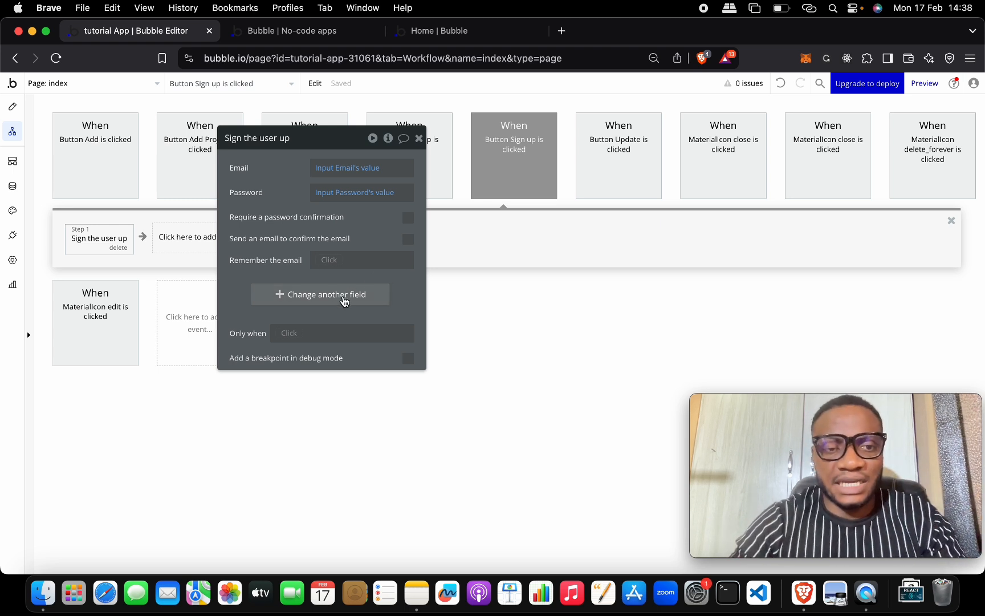
Step: Add another field to the sign-up action by creating a new text field called 'Name'
{"action": "left_click", "coordinate": [344, 296]}
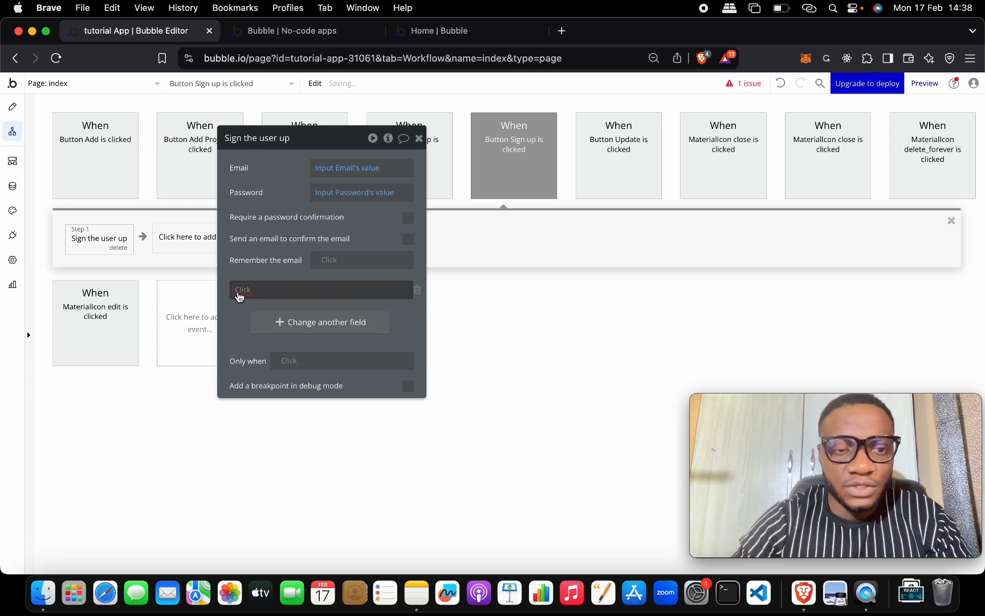
{"action": "right_click", "coordinate": [239, 295]}
{"action": "left_click", "coordinate": [239, 294]}
{"action": "left_click", "coordinate": [238, 289]}
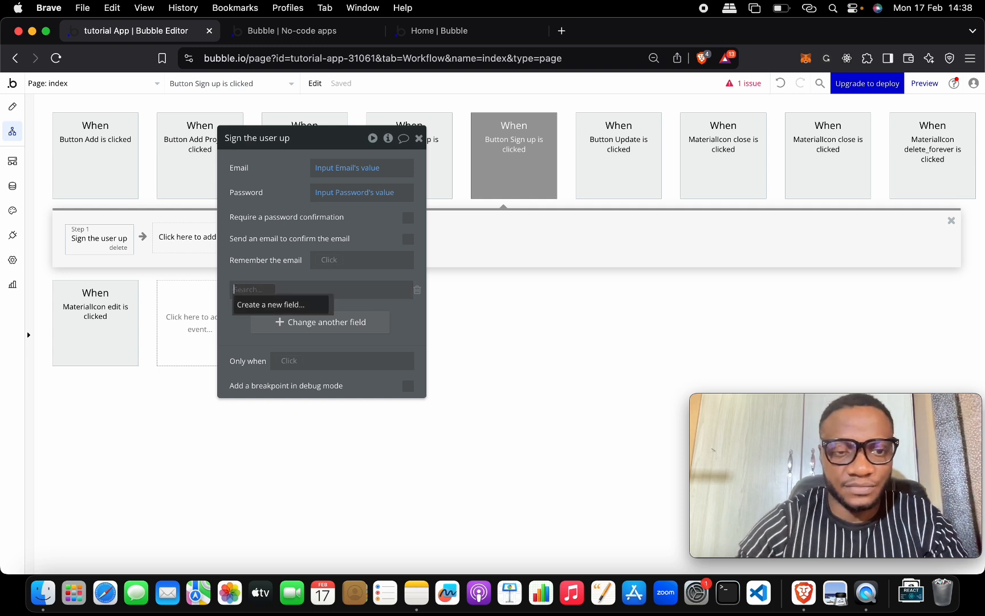
{"action": "left_click", "coordinate": [271, 305]}
{"action": "left_click", "coordinate": [242, 290]}
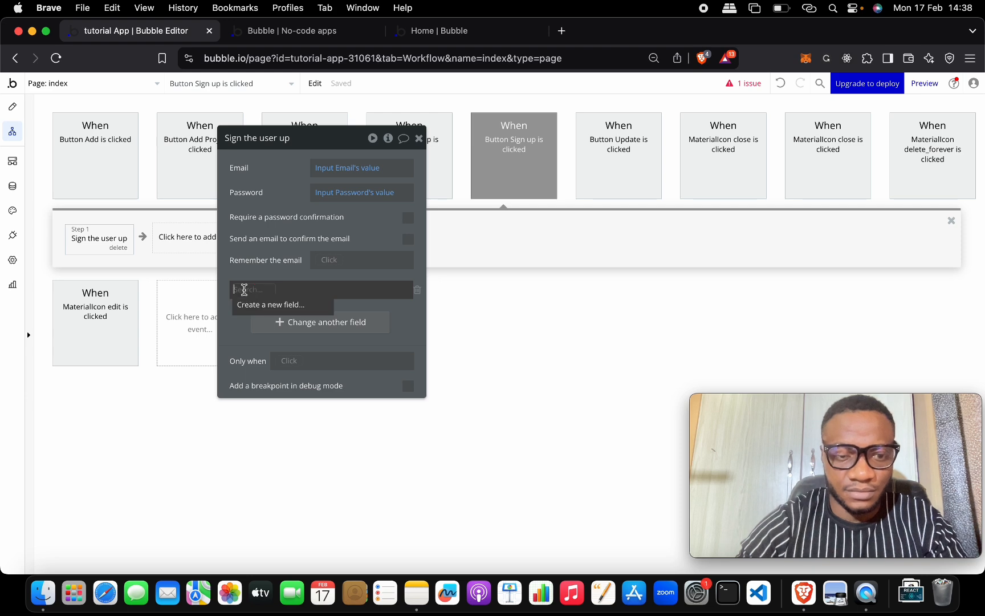
{"action": "type", "text": "Name"}
{"action": "left_click", "coordinate": [270, 306]}
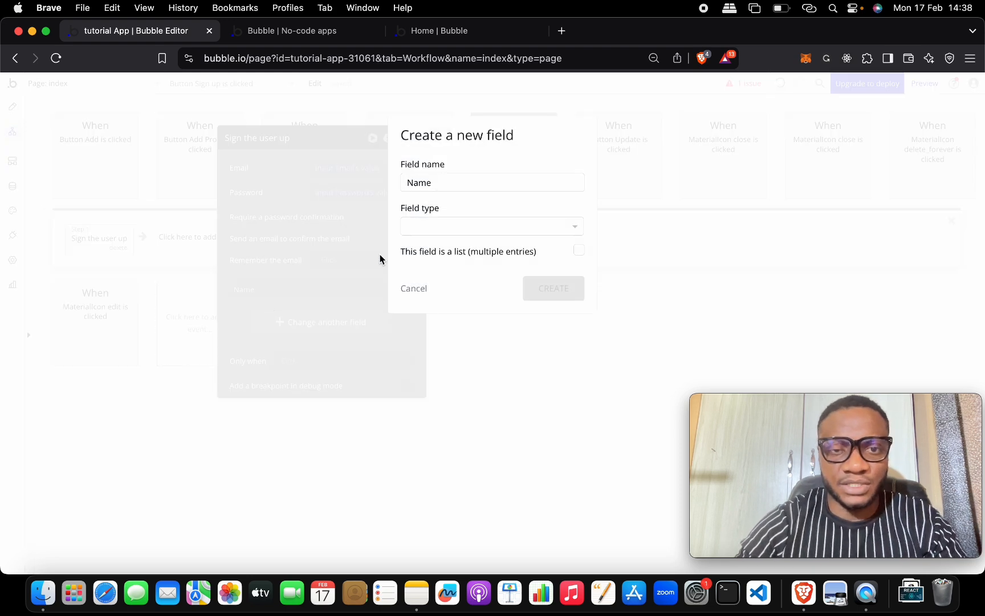
{"action": "left_click", "coordinate": [462, 225]}
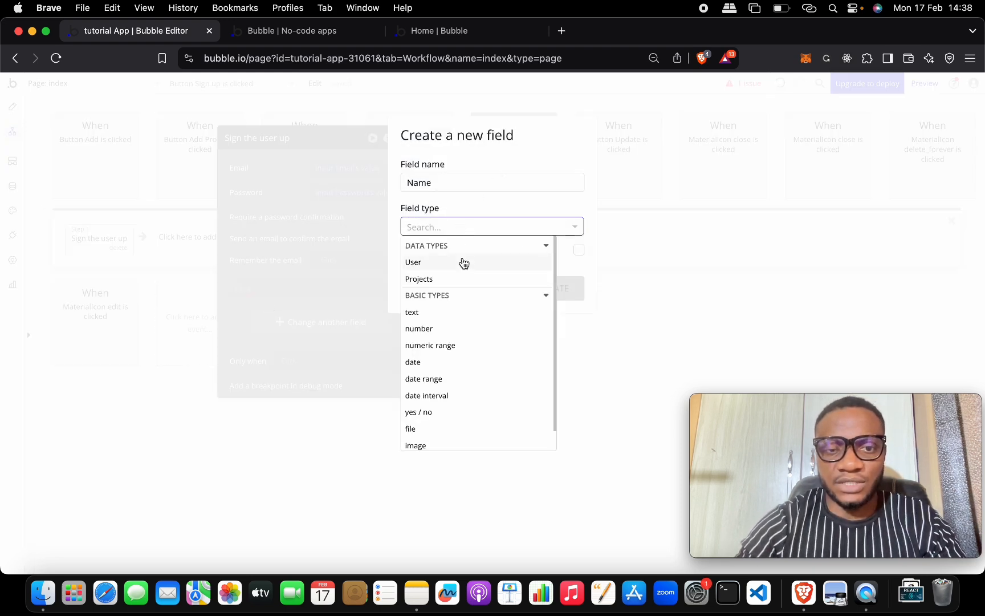
{"action": "left_click", "coordinate": [463, 313]}
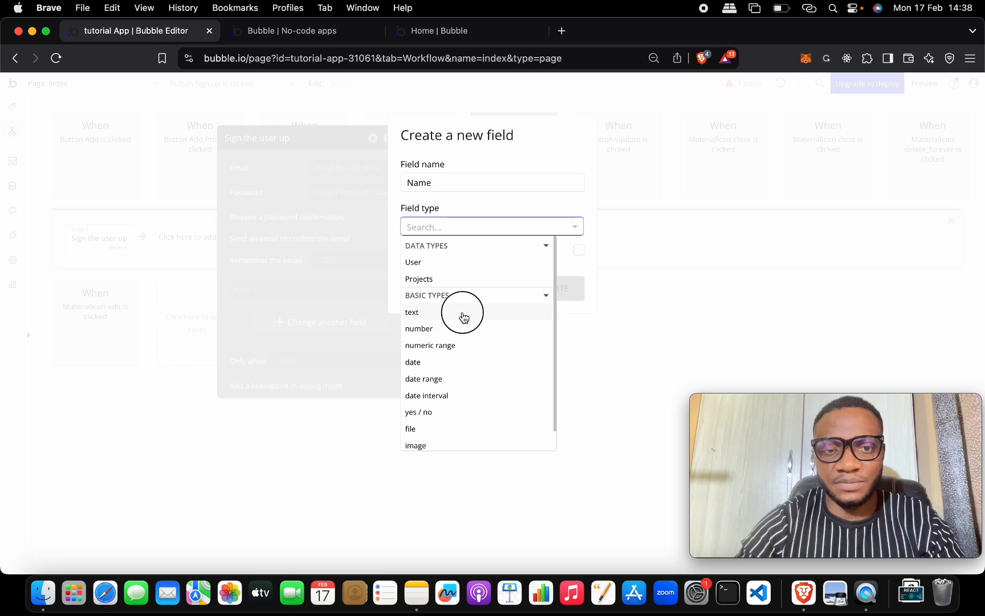
{"action": "left_click", "coordinate": [540, 285]}
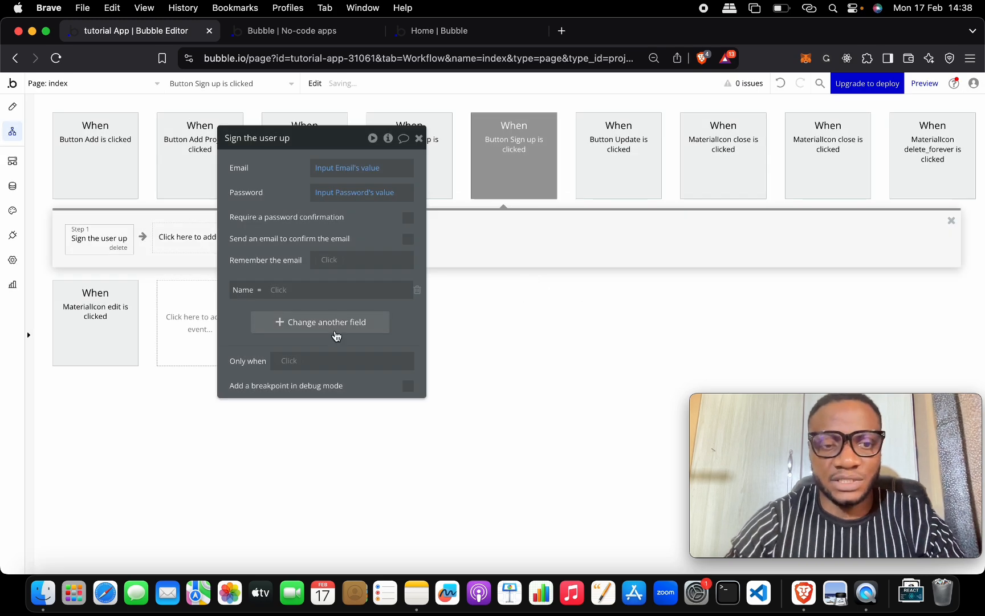
Step: Set the Name field to Input Name's value and close the action editor
{"action": "left_click", "coordinate": [278, 290]}
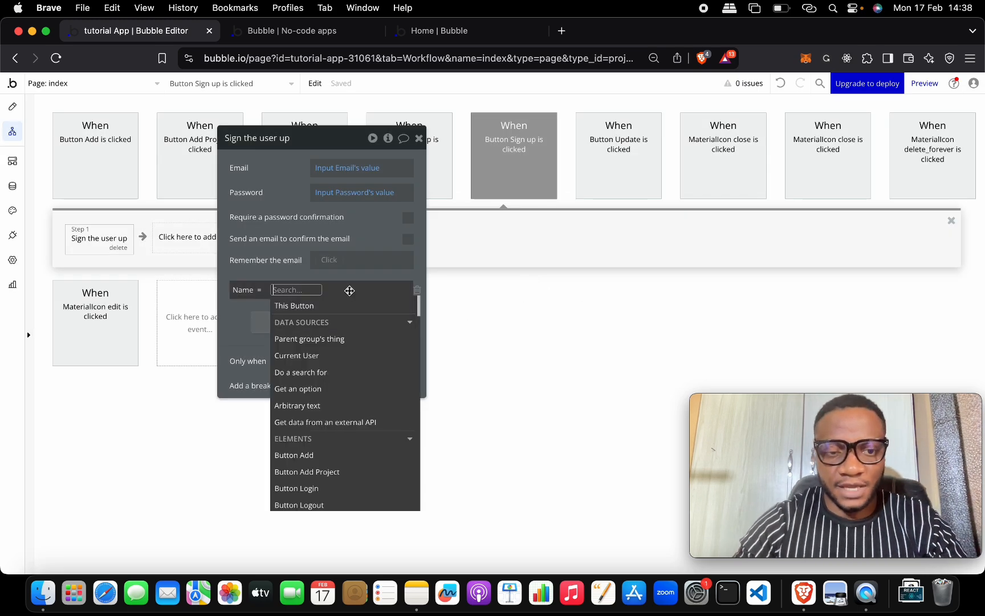
{"action": "type", "text": "name"}
{"action": "left_click", "coordinate": [374, 322]}
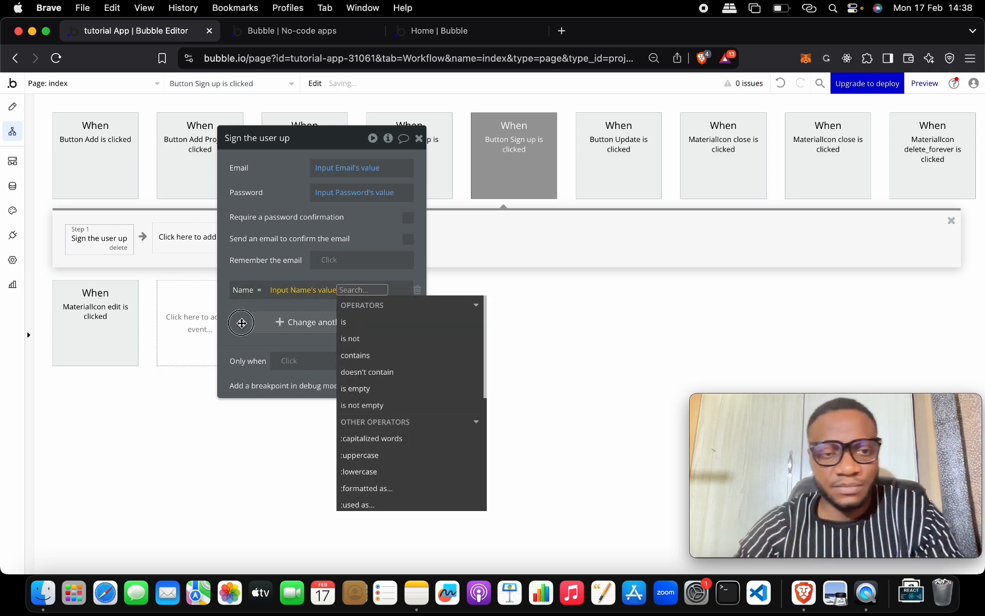
{"action": "left_click", "coordinate": [242, 324]}
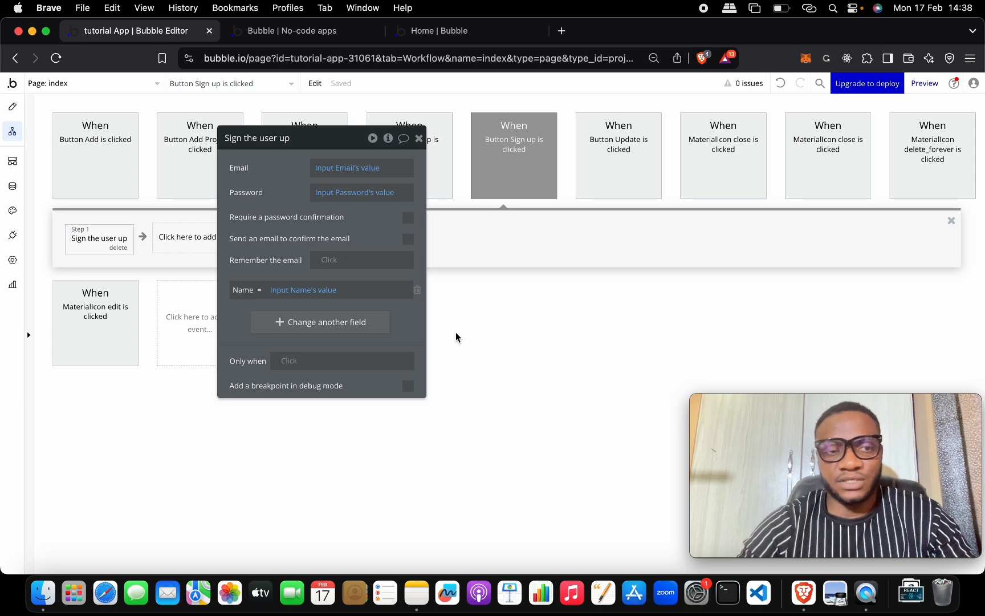
{"action": "left_click", "coordinate": [421, 139]}
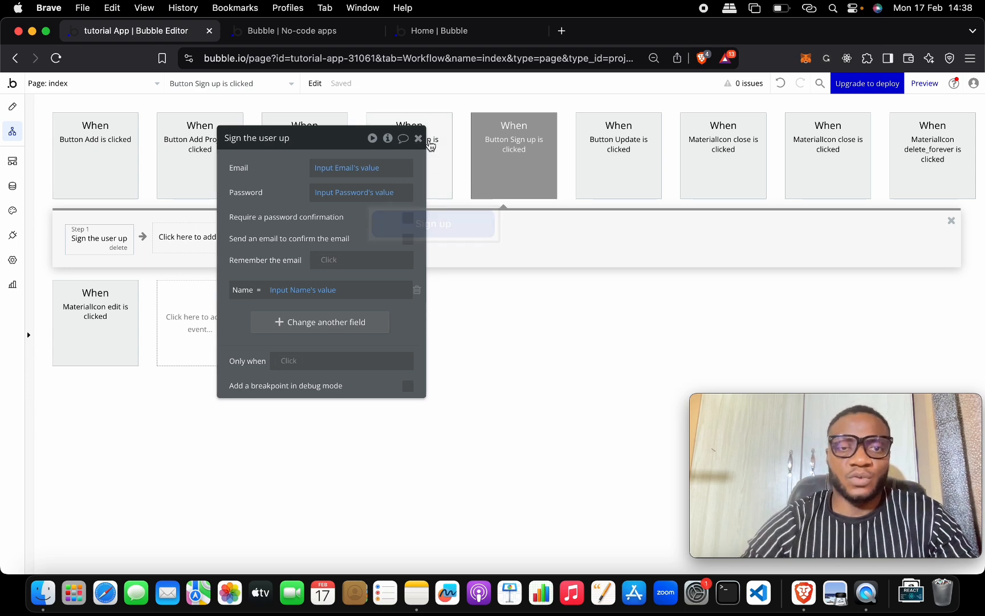
{"action": "left_click", "coordinate": [420, 138]}
Step: Add a 'Hide an element' step targeting Popup Register, then return to the page design
{"action": "left_click", "coordinate": [217, 239]}
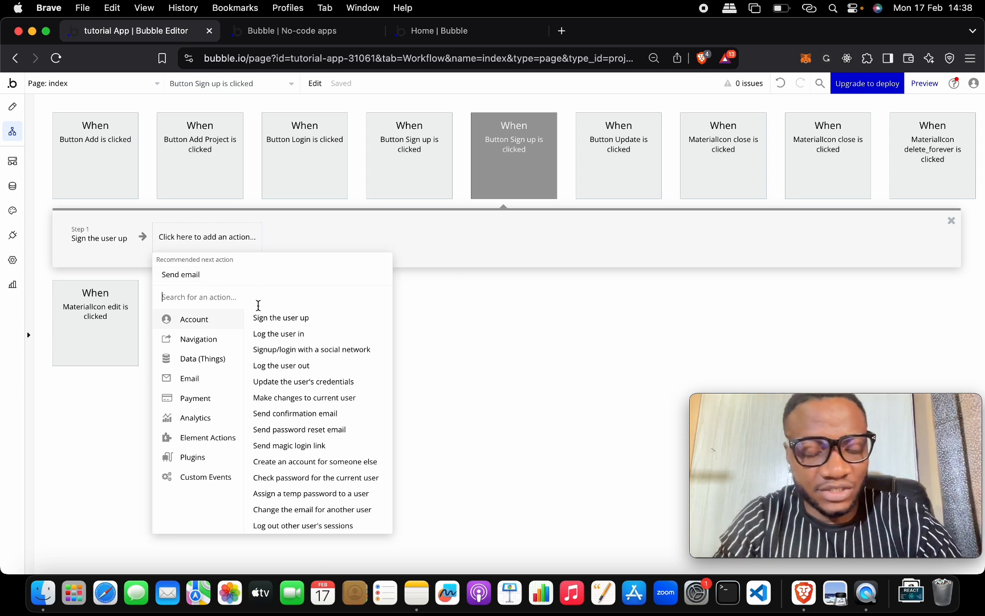
{"action": "type", "text": "hide"}
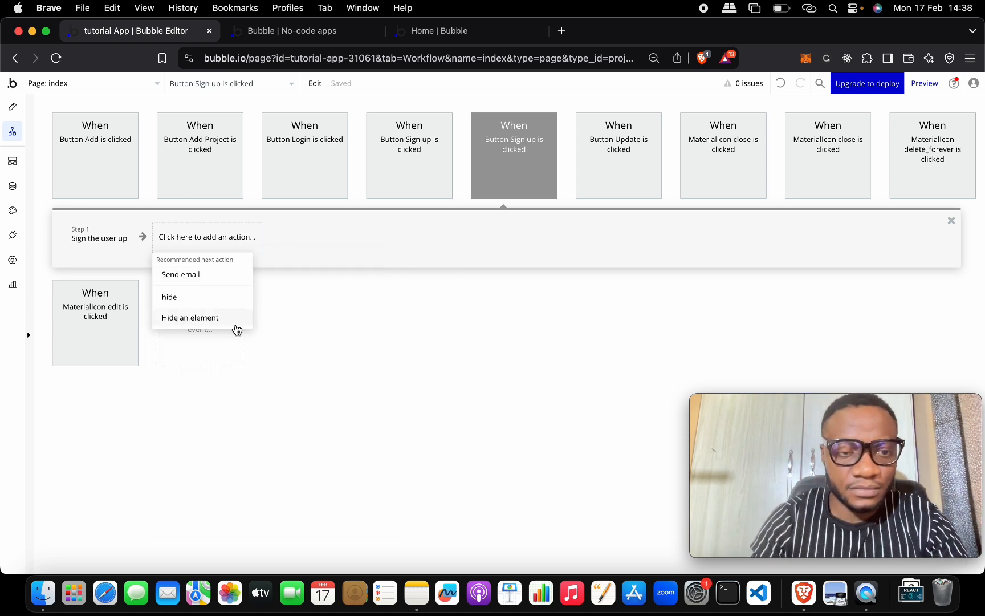
{"action": "left_click", "coordinate": [236, 325]}
{"action": "left_click", "coordinate": [390, 168]}
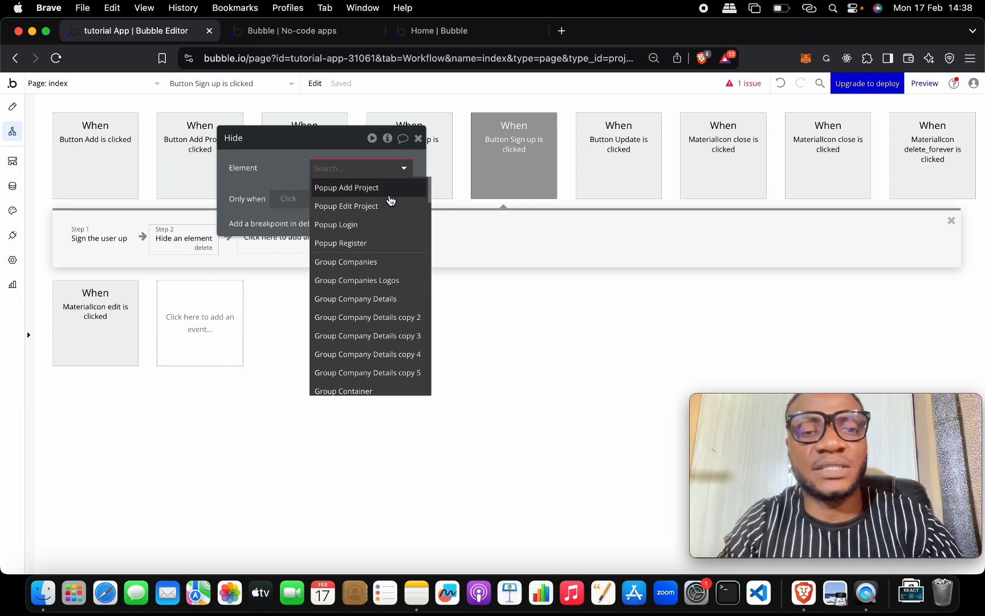
{"action": "left_click", "coordinate": [379, 244]}
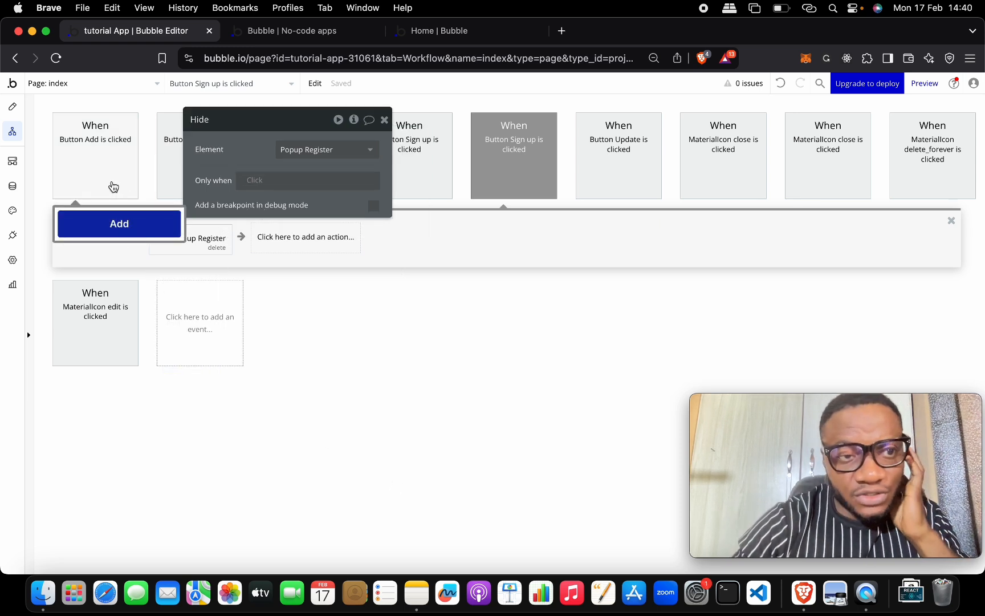
{"action": "left_click", "coordinate": [13, 109]}
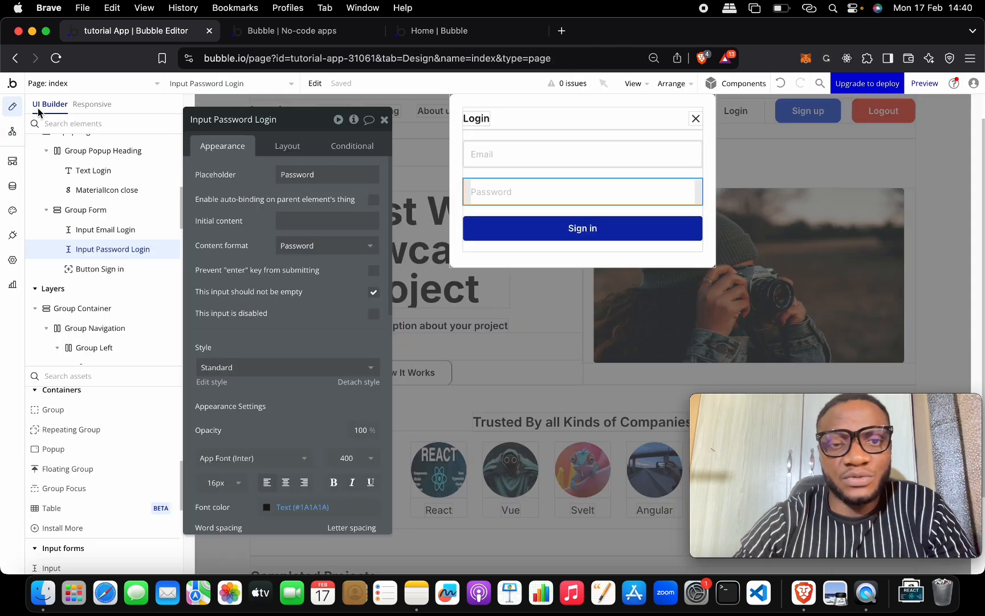
Step: Close the Login popup and drop a new Text element into the header's Group Right
{"action": "left_click", "coordinate": [696, 120]}
{"action": "left_click", "coordinate": [750, 139]}
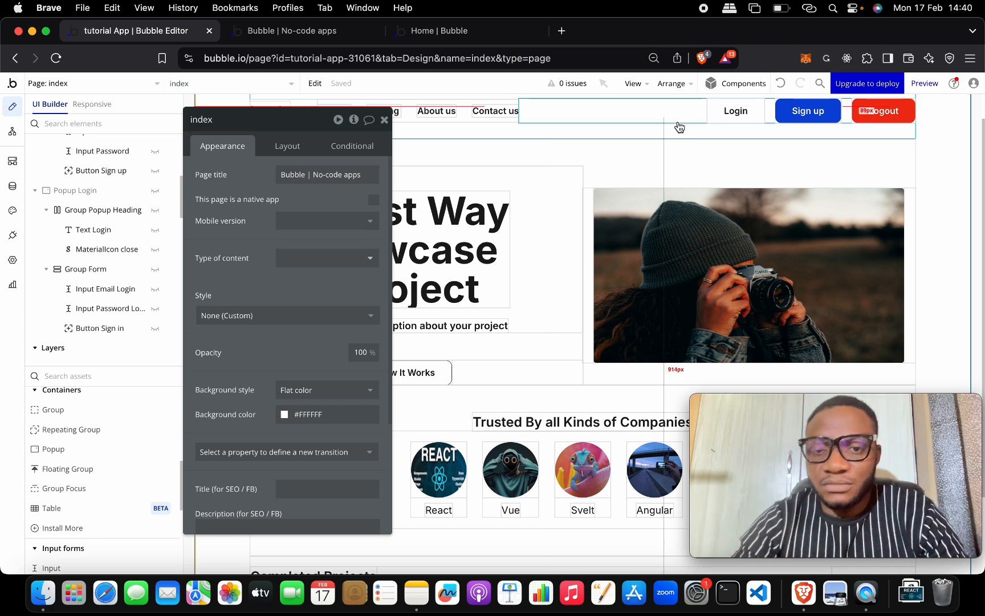
{"action": "left_click_drag", "start_coordinate": [304, 121], "coordinate": [286, 253]}
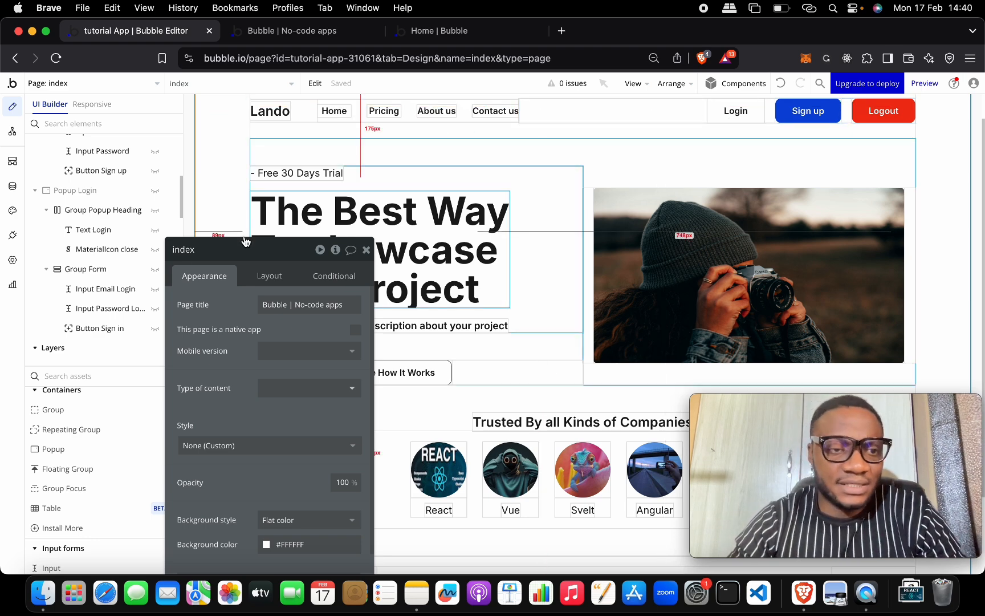
{"action": "scroll", "coordinate": [92, 401], "scroll_direction": "up", "scroll_amount": 2}
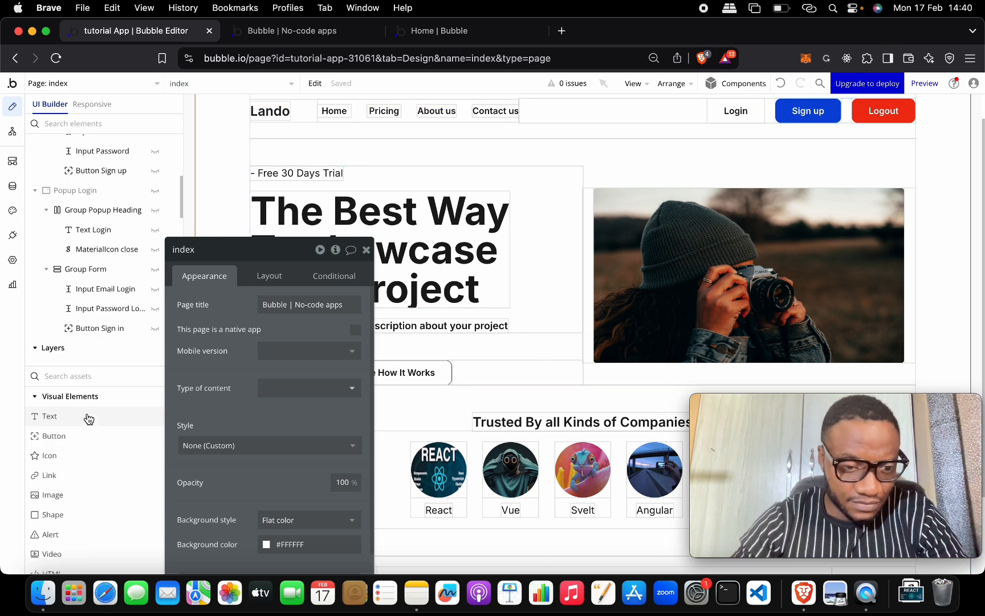
{"action": "left_click_drag", "start_coordinate": [86, 415], "coordinate": [619, 112]}
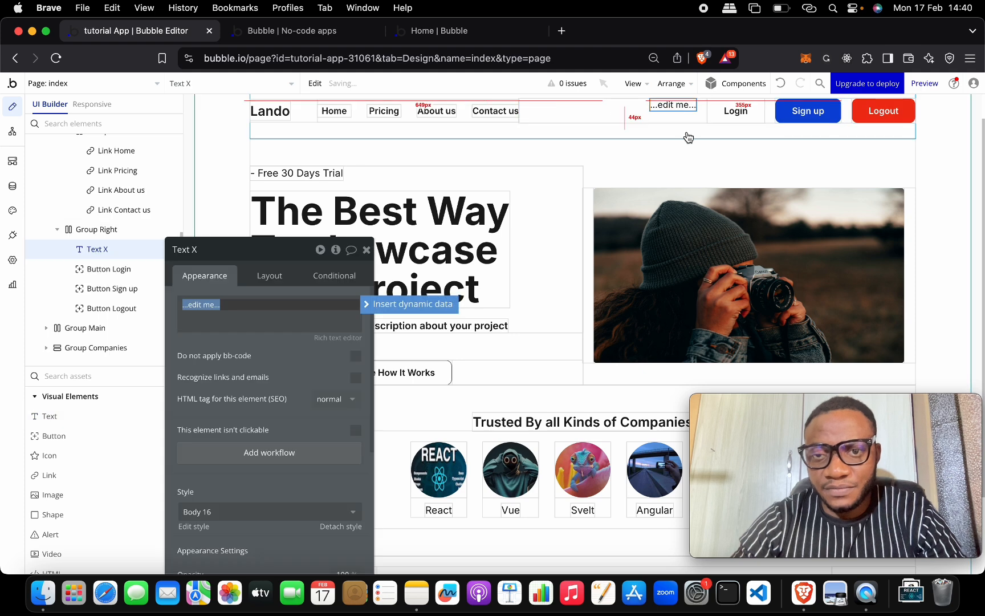
{"action": "left_click", "coordinate": [247, 315]}
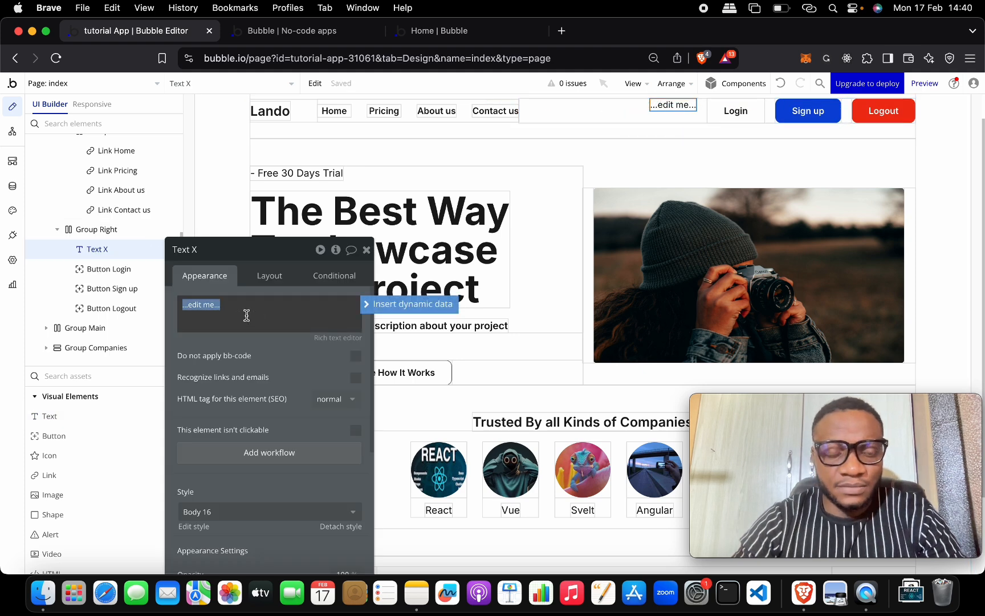
{"action": "key", "text": "BackSpace"}
{"action": "left_click", "coordinate": [409, 304]}
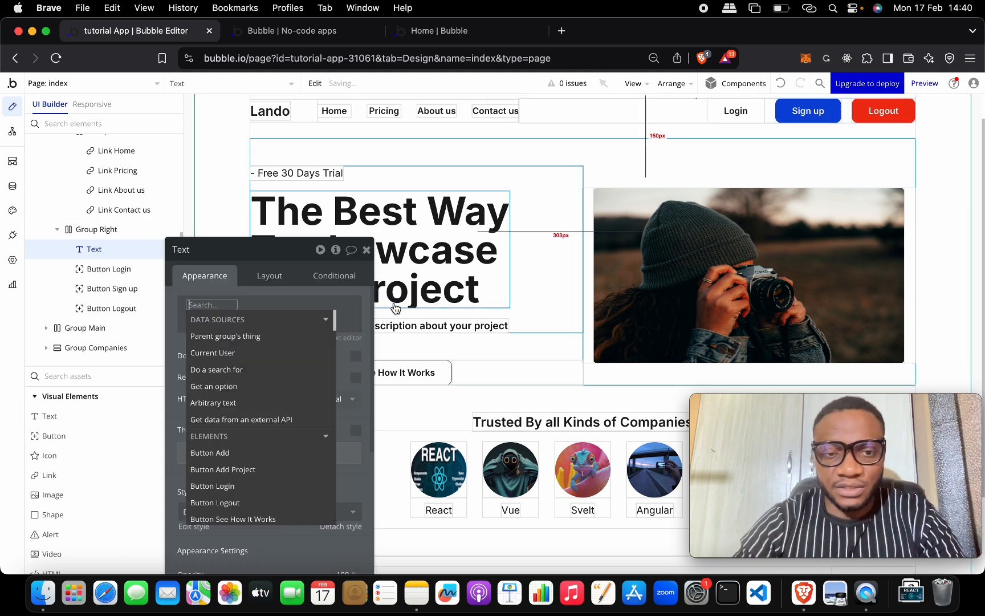
{"action": "left_click", "coordinate": [251, 353]}
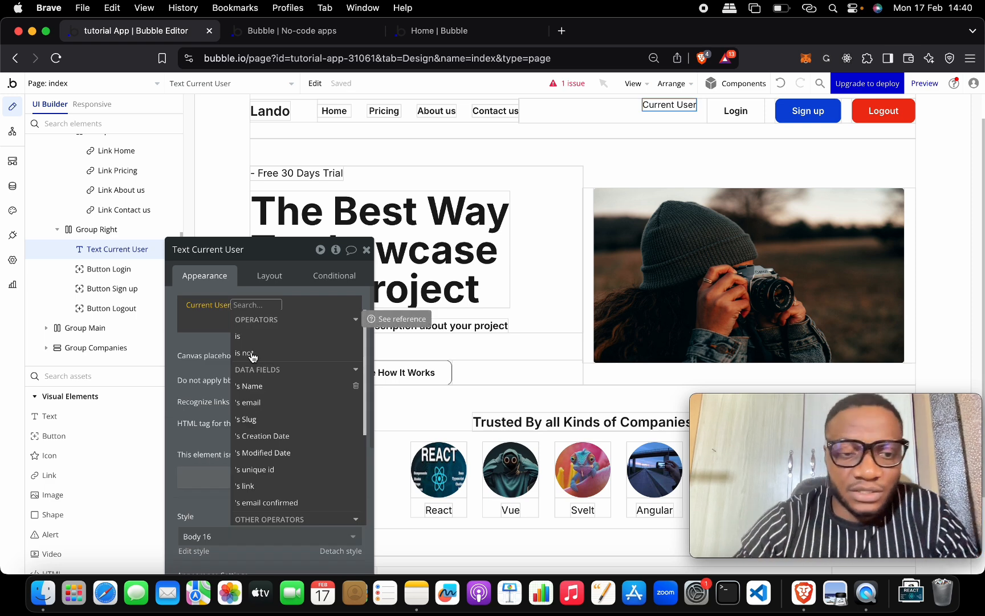
{"action": "left_click", "coordinate": [272, 403]}
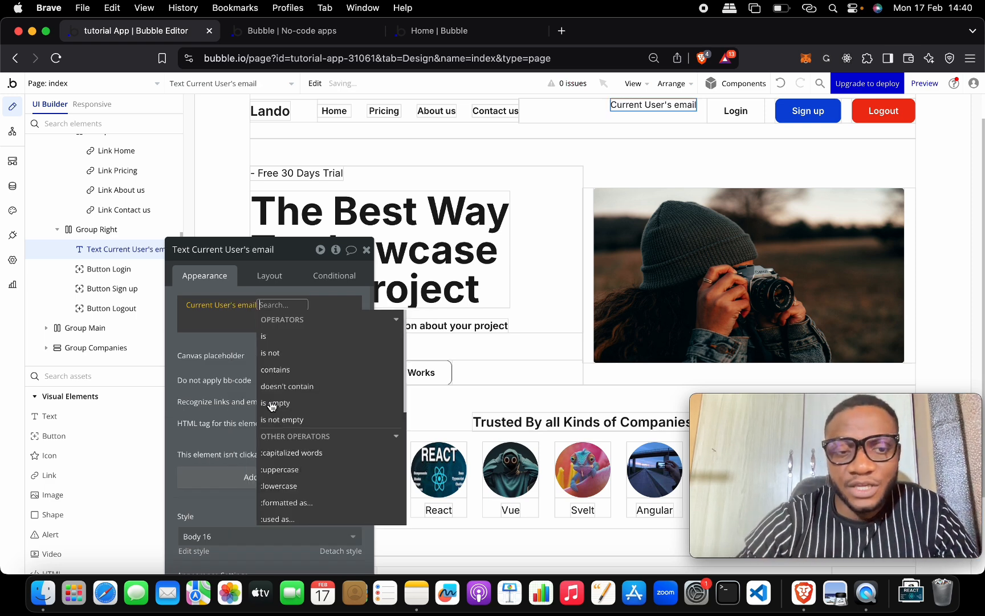
{"action": "left_click", "coordinate": [224, 339]}
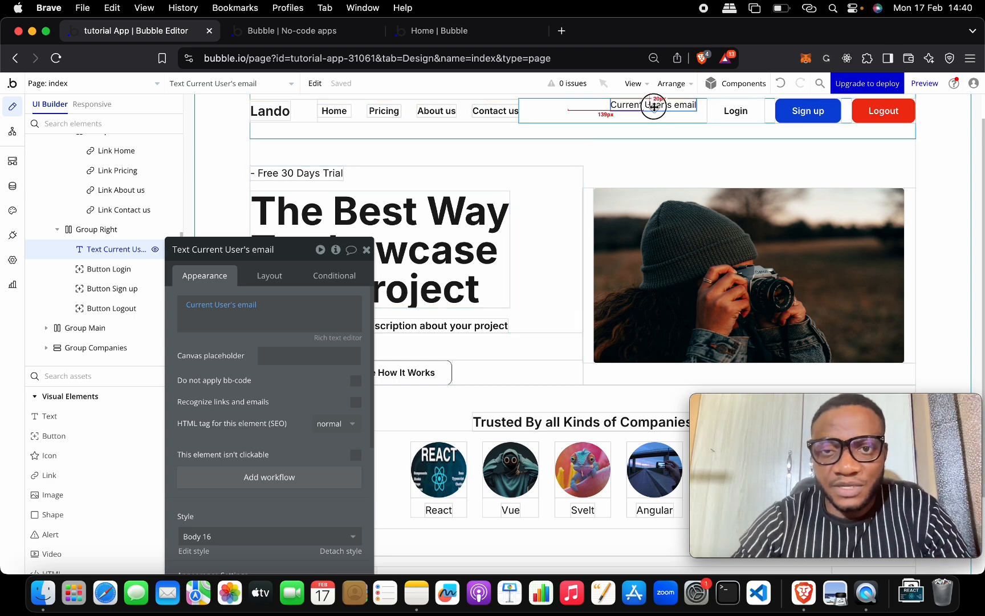
Step: Set the email text's vertical alignment to center and open the live preview
{"action": "left_click", "coordinate": [273, 277]}
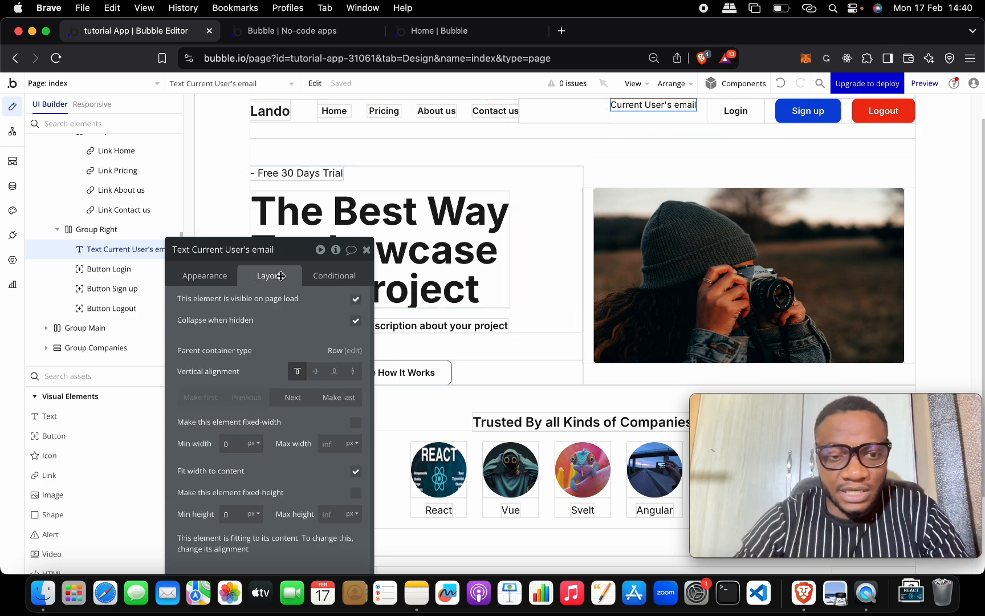
{"action": "left_click", "coordinate": [317, 370]}
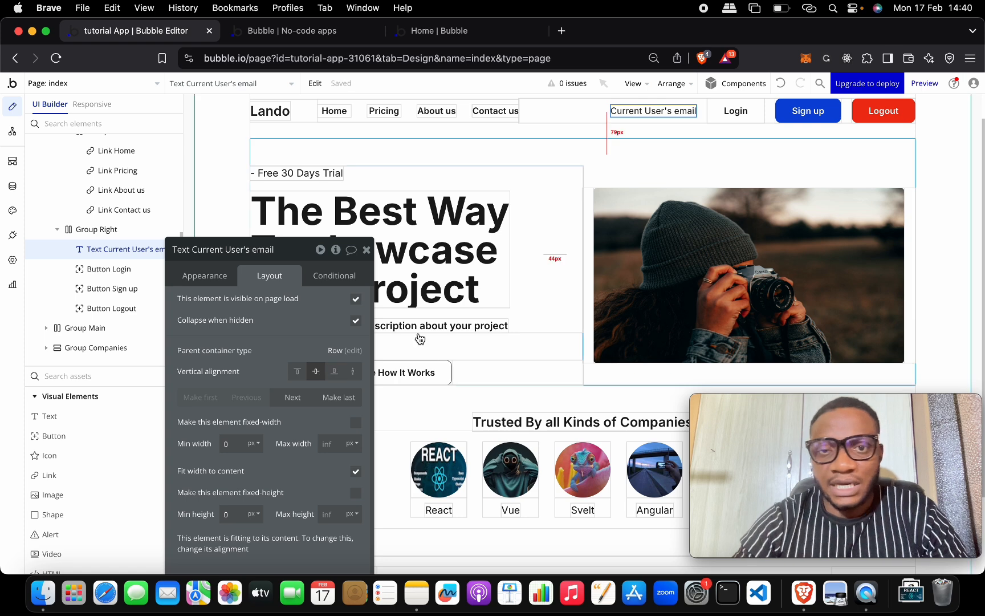
{"action": "left_click", "coordinate": [367, 250]}
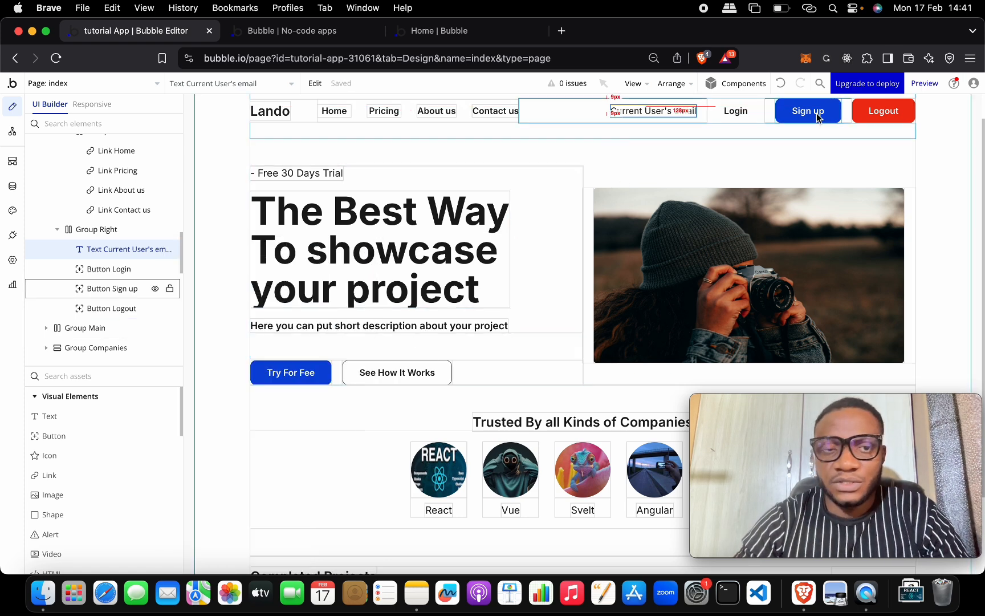
{"action": "left_click", "coordinate": [337, 31]}
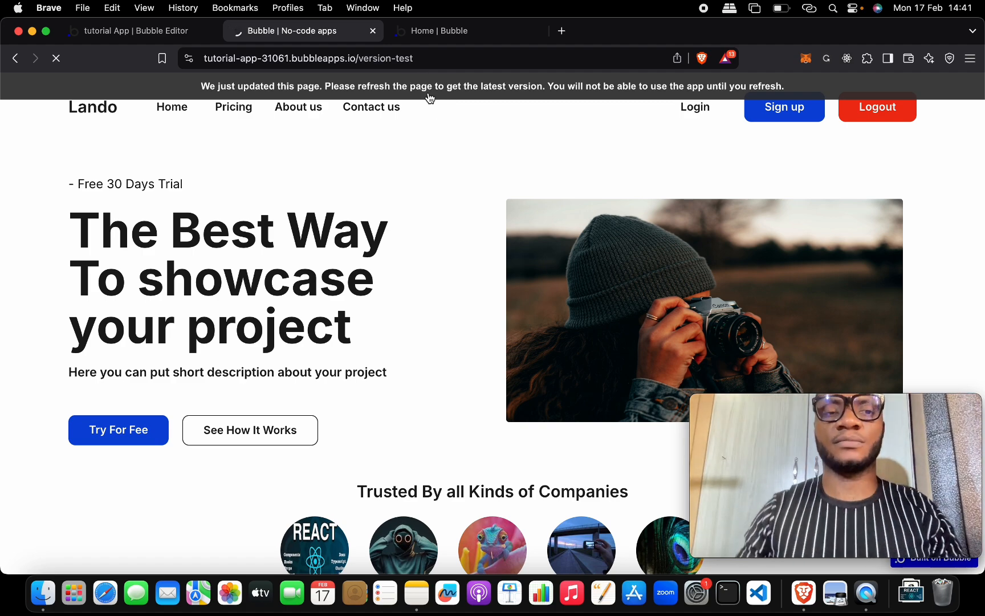
Step: In the preview's Register form, enter a name, email address and password, then sign up and check the header email
{"action": "left_click", "coordinate": [782, 104]}
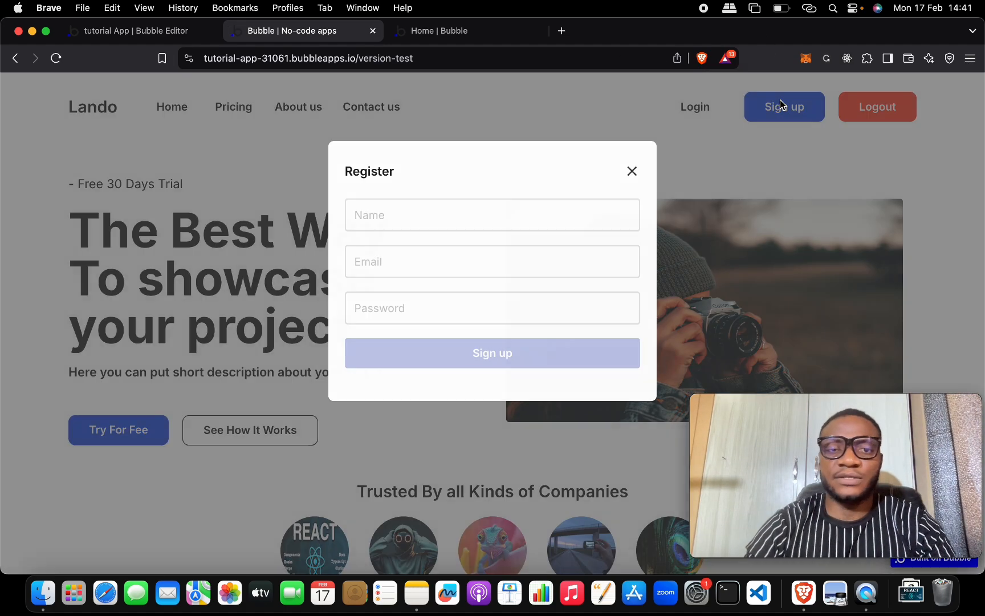
{"action": "left_click", "coordinate": [467, 212]}
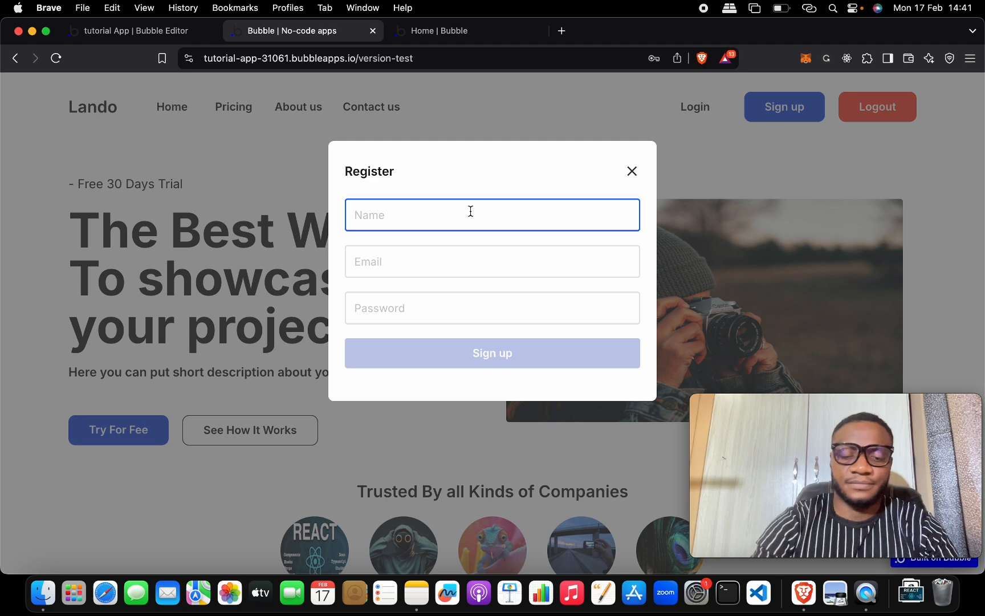
{"action": "type", "text": "Ebere"}
{"action": "key", "text": "Tab"}
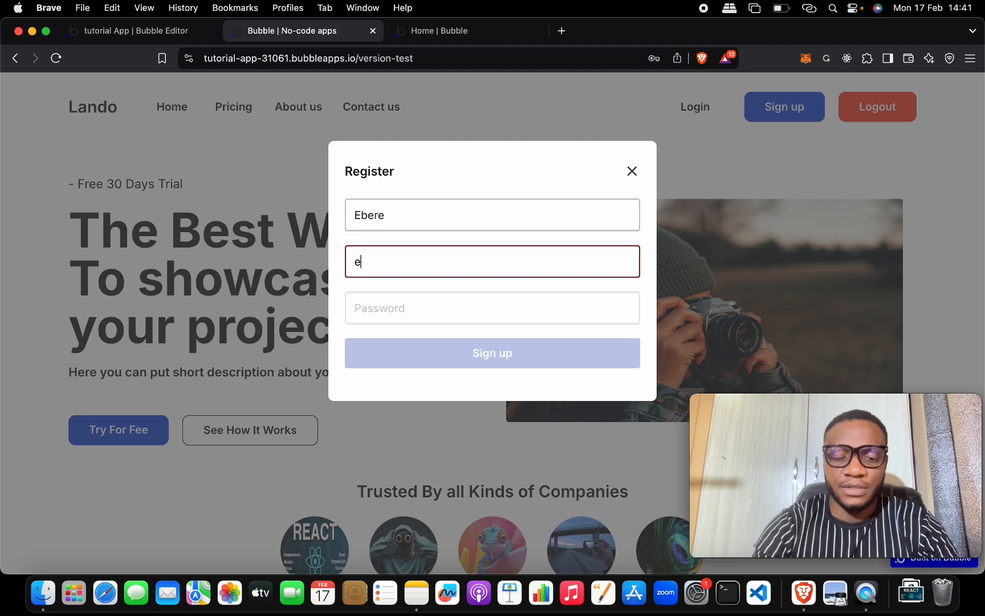
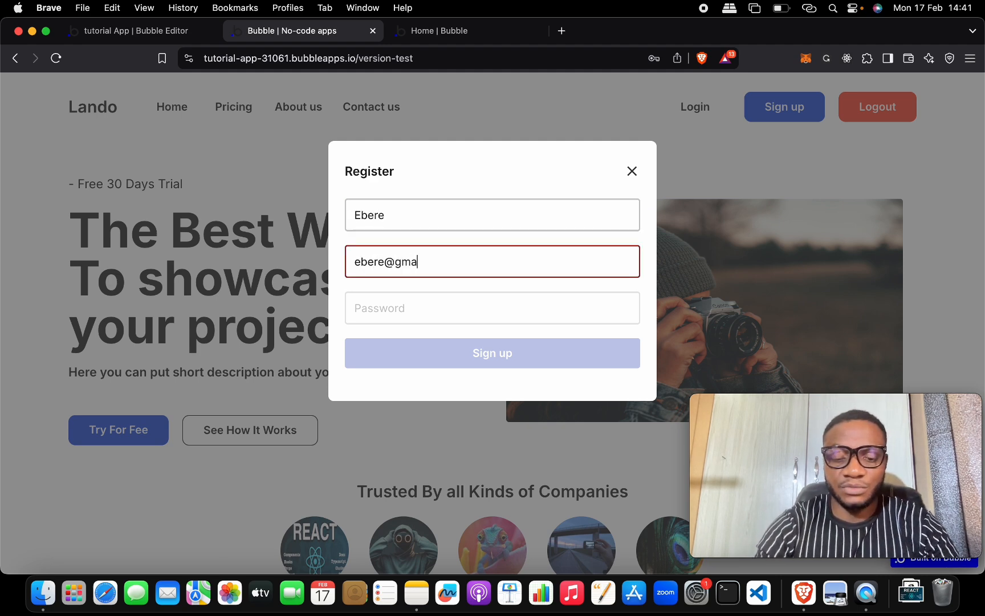
{"action": "key", "text": "Tab"}
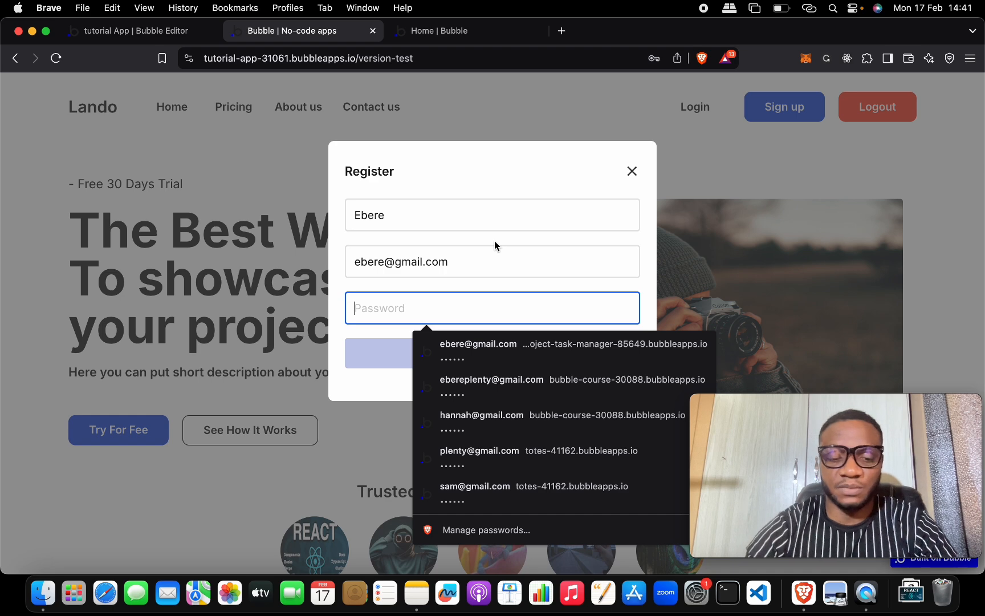
{"action": "type", "text": "1"}
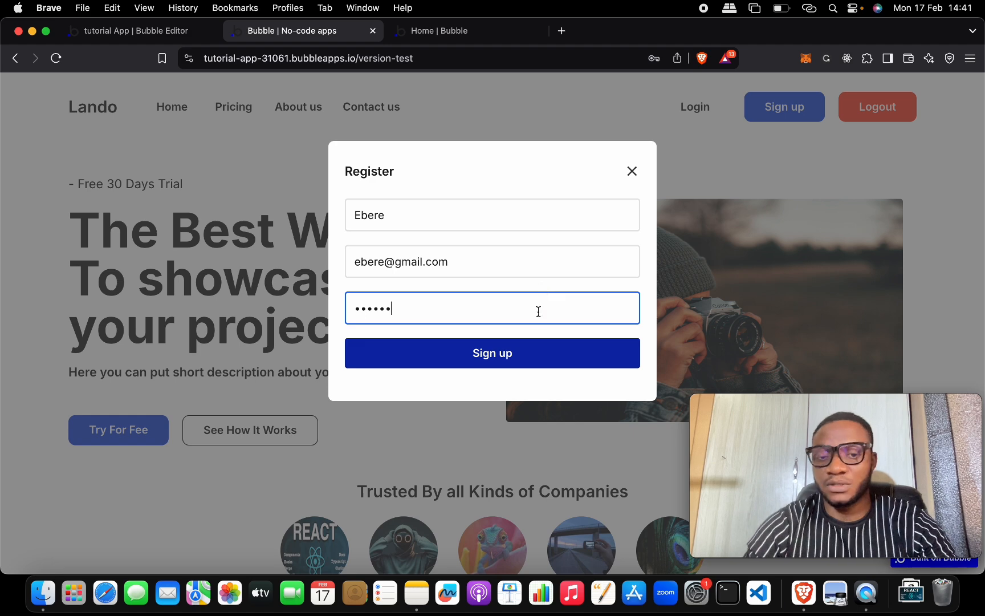
{"action": "left_click", "coordinate": [532, 351]}
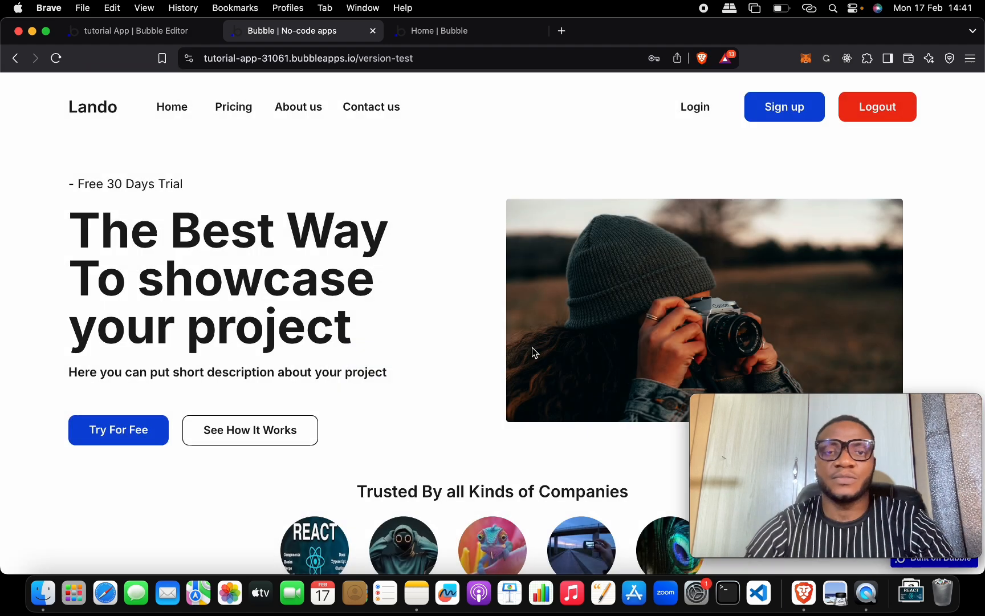
{"action": "left_click_drag", "start_coordinate": [554, 109], "coordinate": [654, 110]}
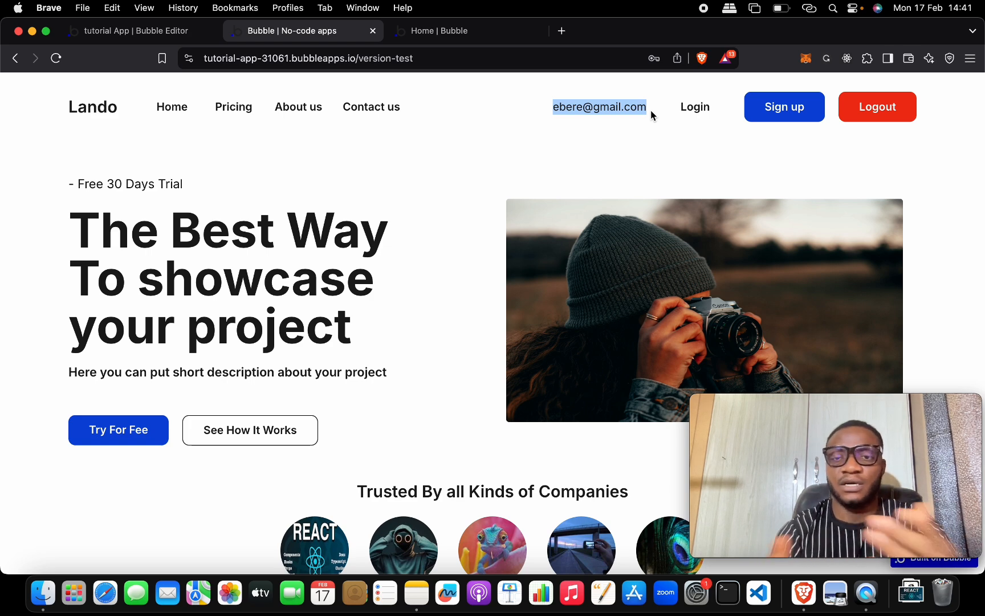
Step: Add a Button Logout click workflow whose Step 1 is 'Log the user out'
{"action": "left_click", "coordinate": [205, 32]}
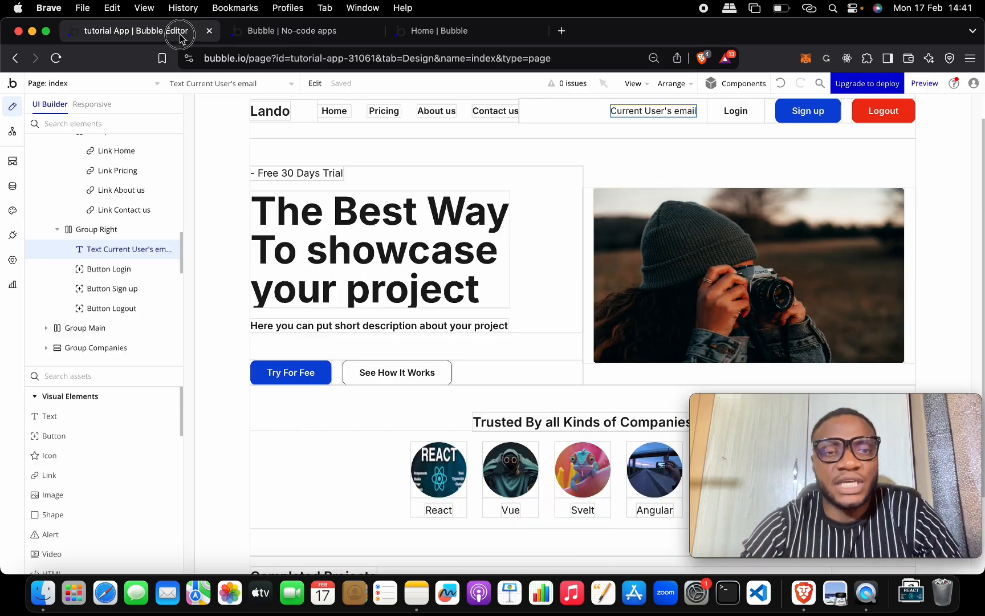
{"action": "double_click", "coordinate": [855, 117]}
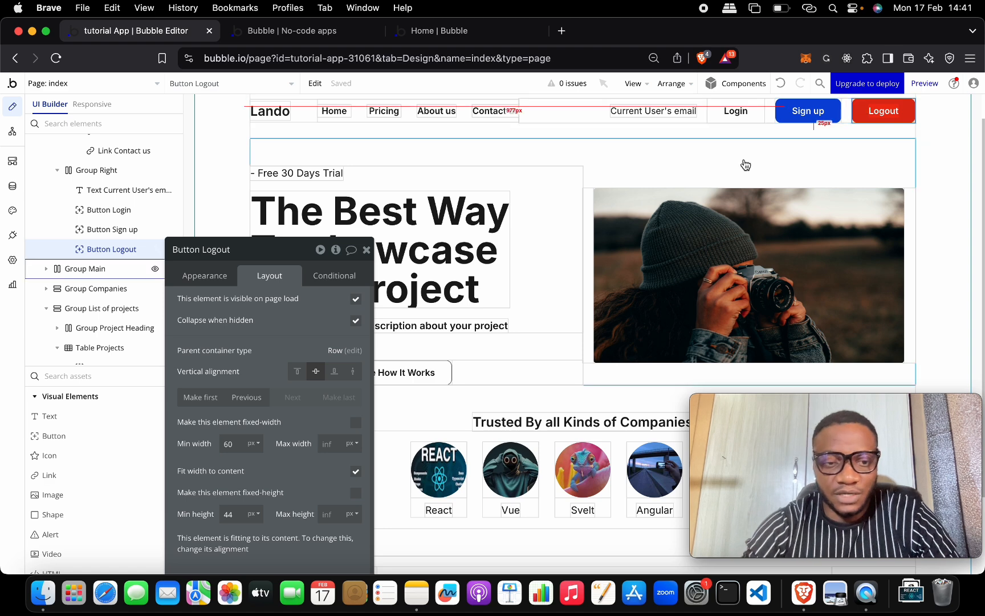
{"action": "left_click_drag", "start_coordinate": [260, 252], "coordinate": [301, 104]}
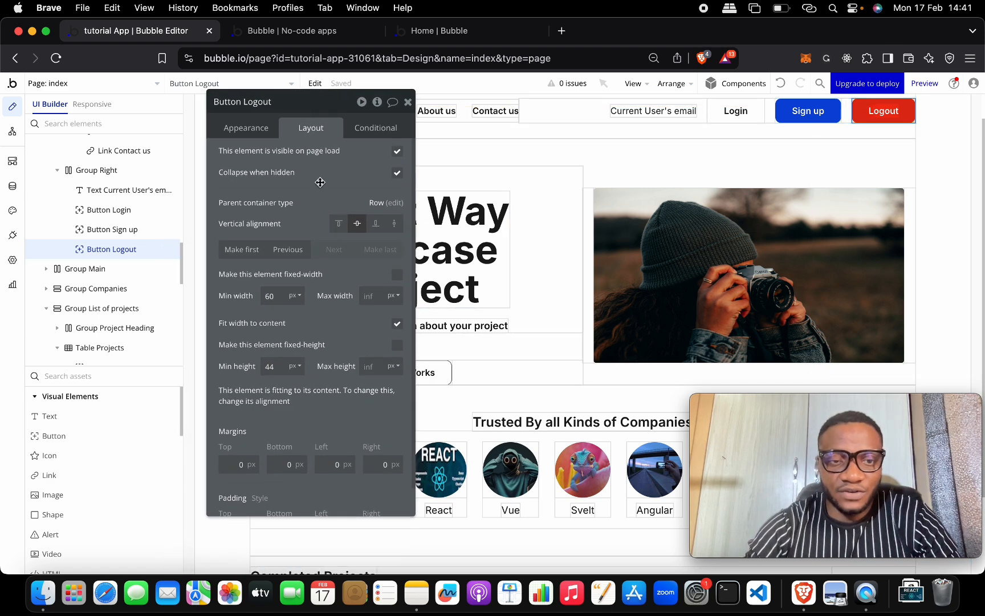
{"action": "left_click", "coordinate": [256, 127]}
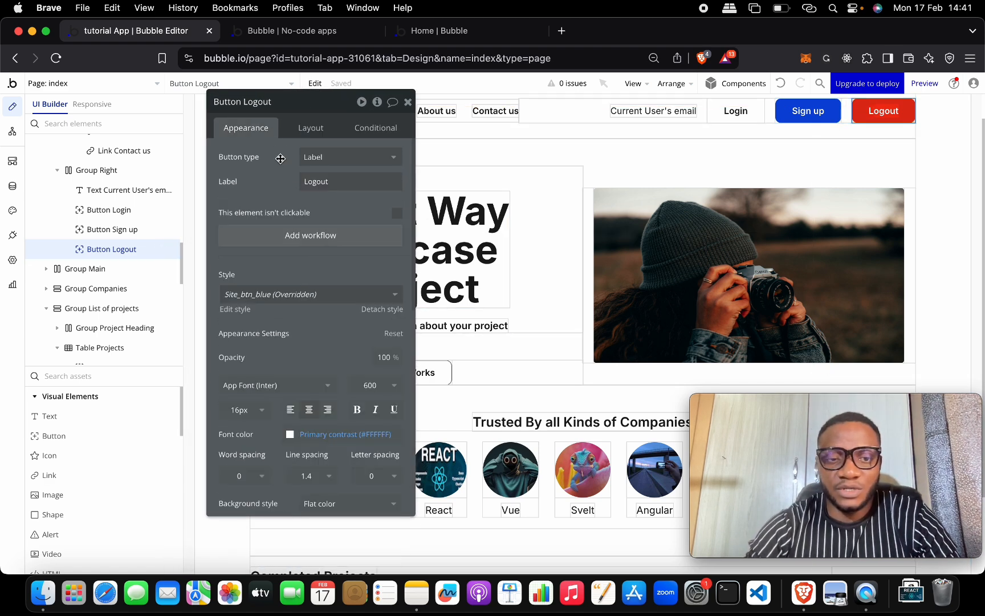
{"action": "left_click", "coordinate": [303, 238]}
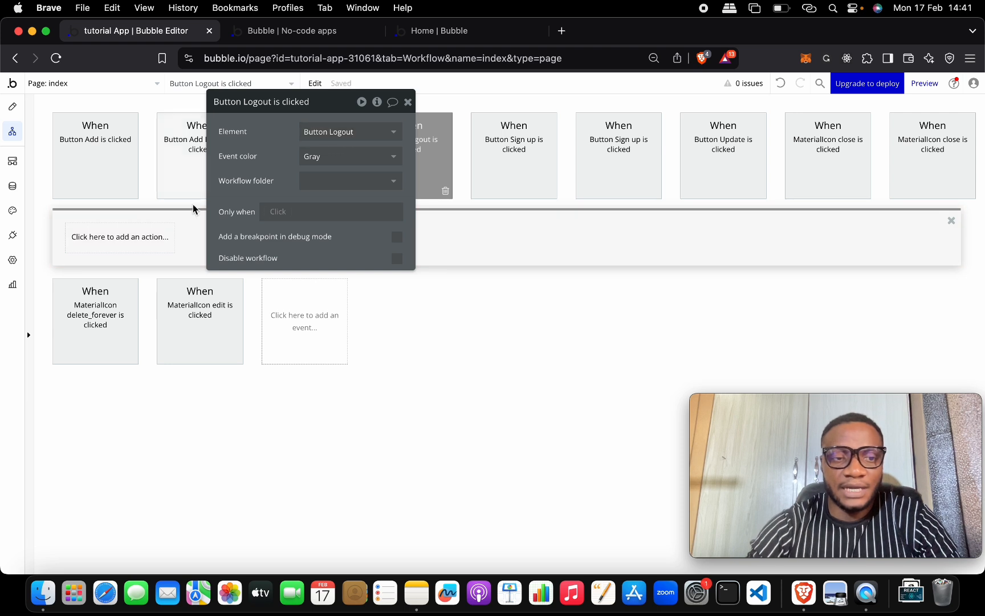
{"action": "left_click", "coordinate": [152, 237]}
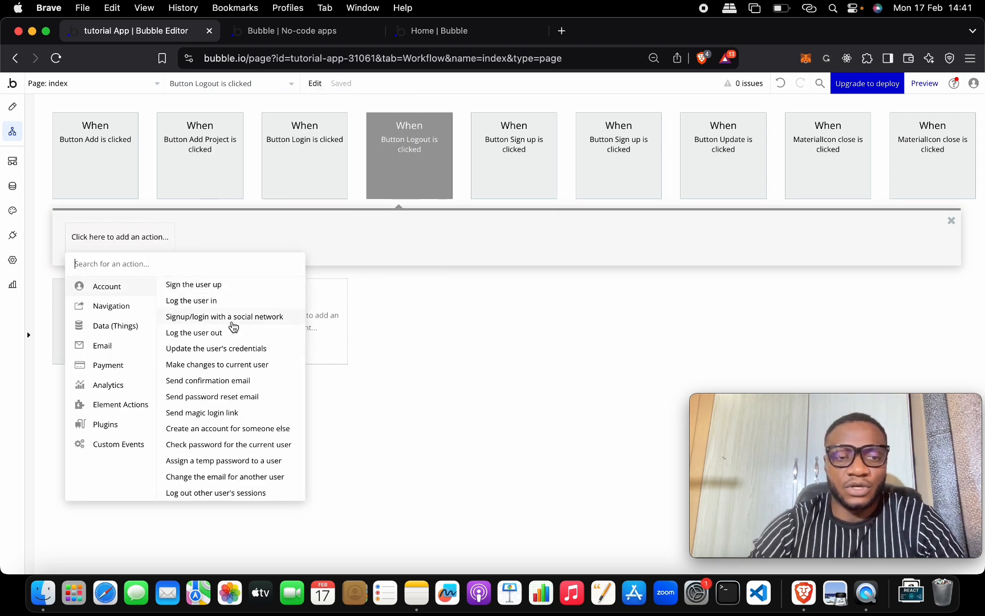
{"action": "left_click", "coordinate": [214, 333]}
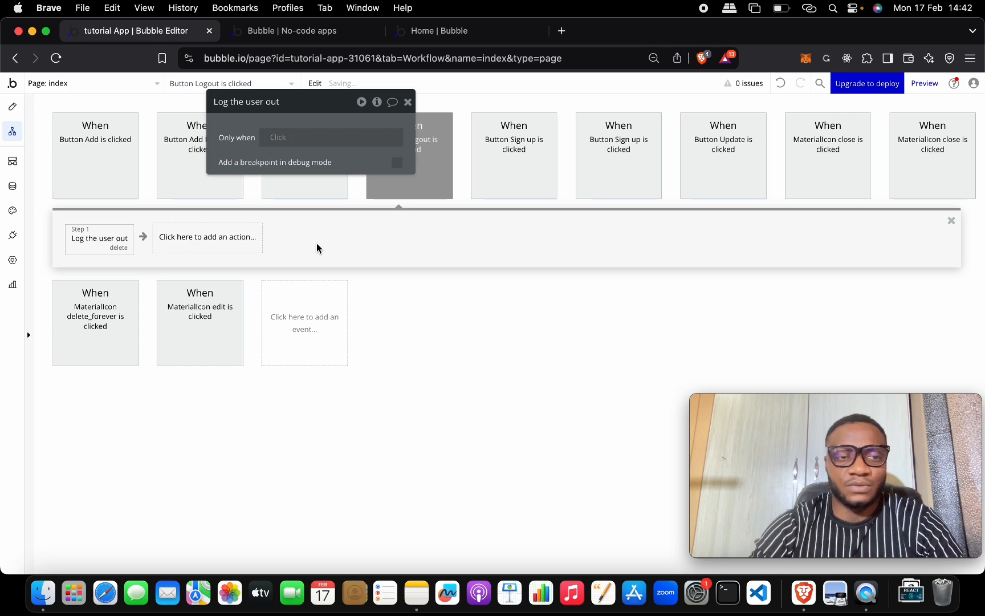
{"action": "left_click", "coordinate": [408, 102]}
Step: Reload the preview to the latest version and click Logout, removing the email from the header
{"action": "left_click", "coordinate": [317, 30]}
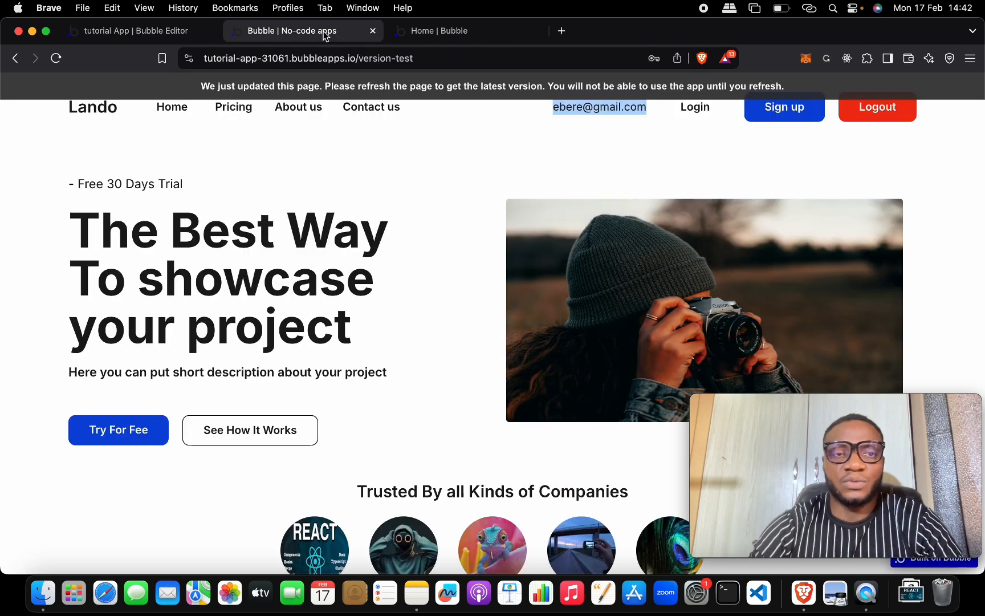
{"action": "left_click", "coordinate": [322, 91]}
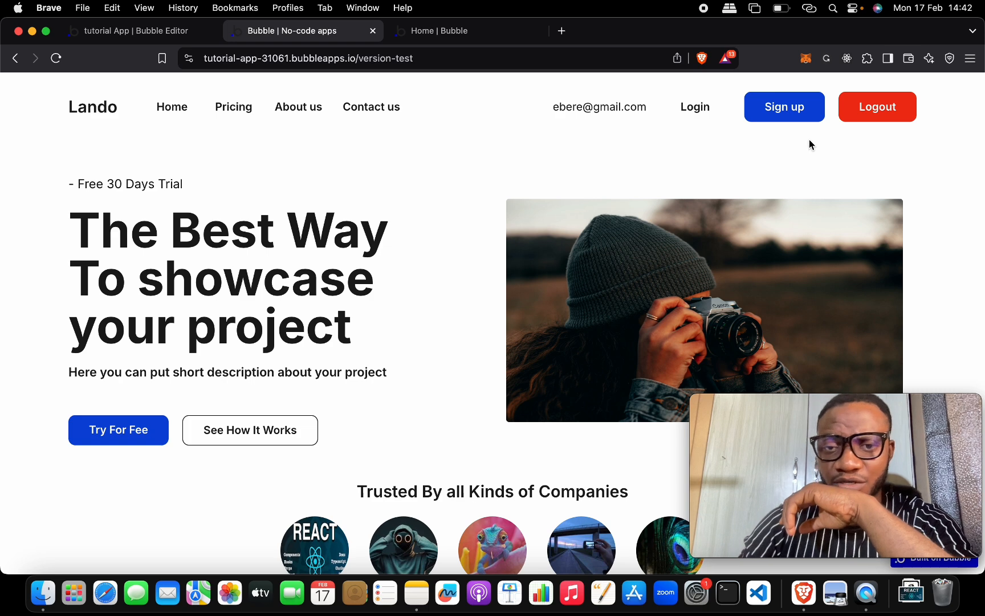
{"action": "left_click", "coordinate": [861, 113]}
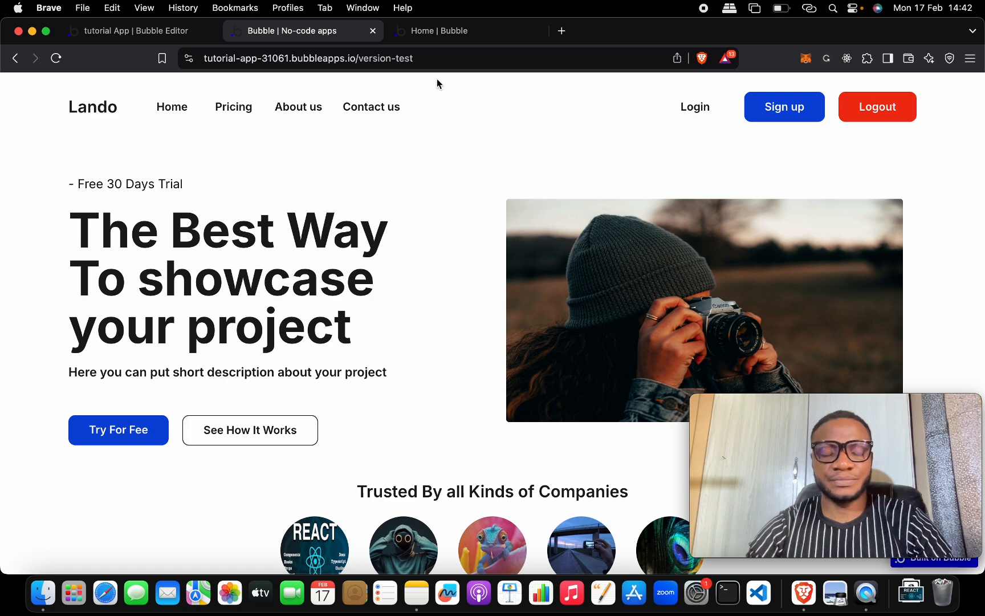
{"action": "left_click", "coordinate": [165, 31]}
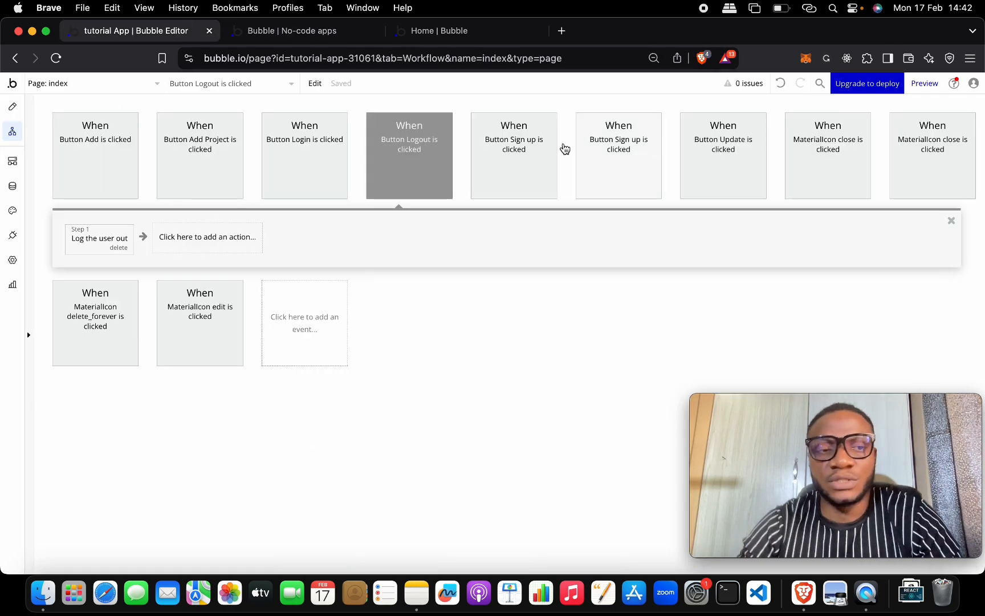
Step: Review Button Login's workflow, then open Popup Login on the canvas from the element dropdown
{"action": "left_click", "coordinate": [12, 106]}
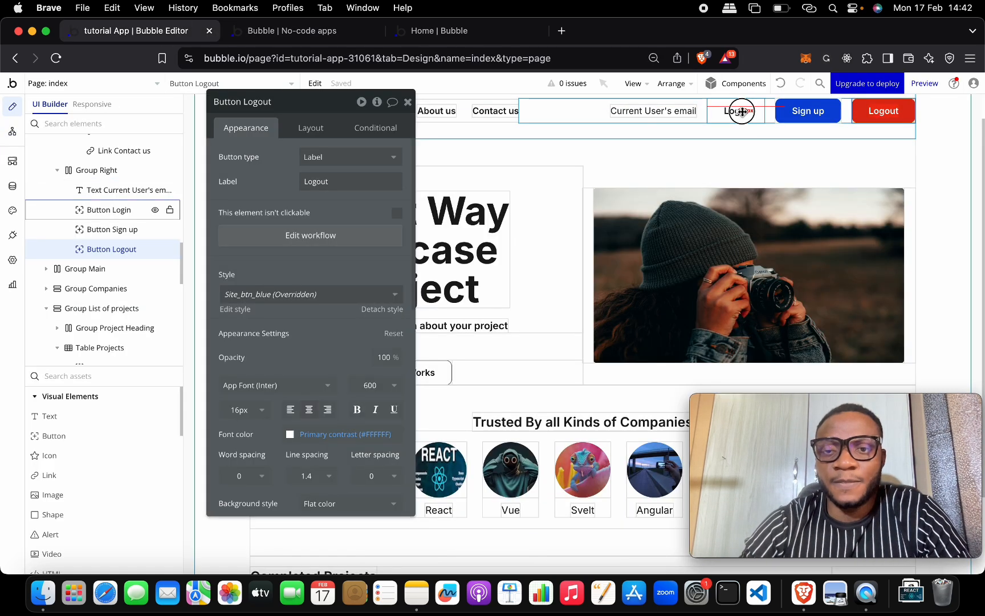
{"action": "left_click", "coordinate": [741, 111]}
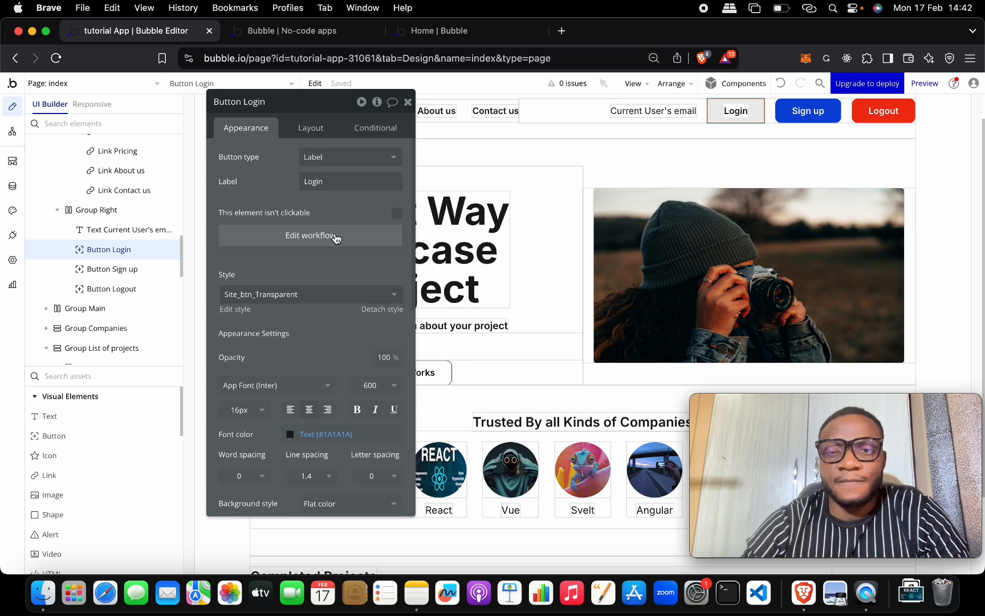
{"action": "left_click", "coordinate": [311, 235]}
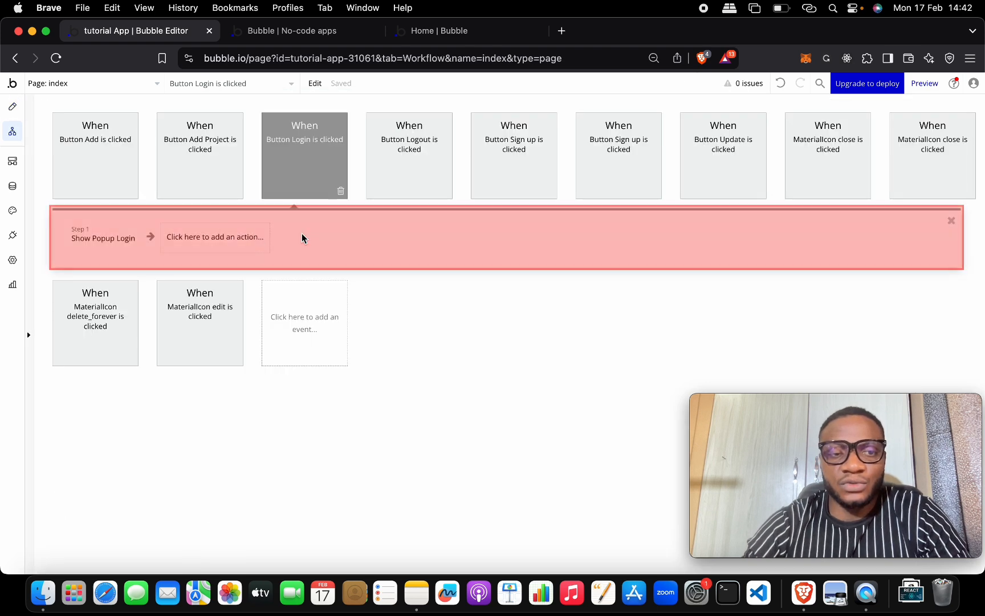
{"action": "mouse_move", "coordinate": [109, 240]}
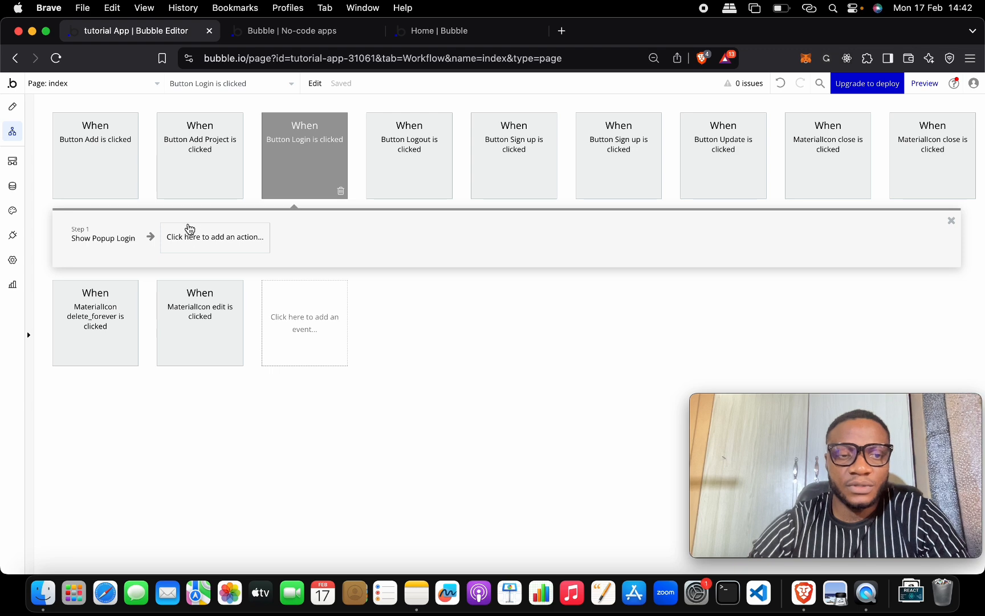
{"action": "left_click", "coordinate": [13, 107]}
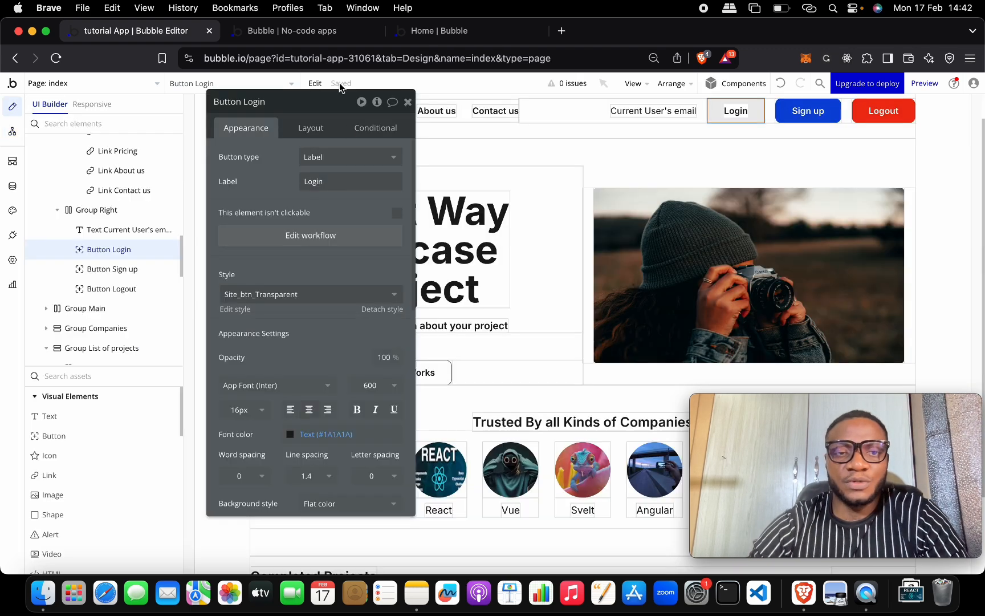
{"action": "left_click", "coordinate": [245, 86]}
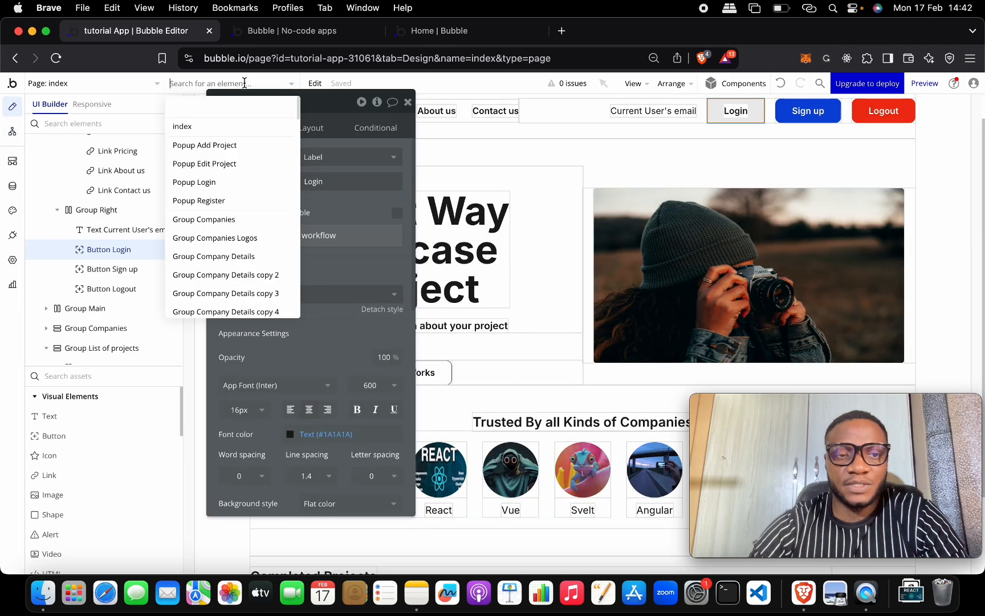
{"action": "left_click", "coordinate": [251, 181]}
Step: Create a workflow for the Login popup's Sign in button with a 'Log the user in' action
{"action": "left_click", "coordinate": [547, 228]}
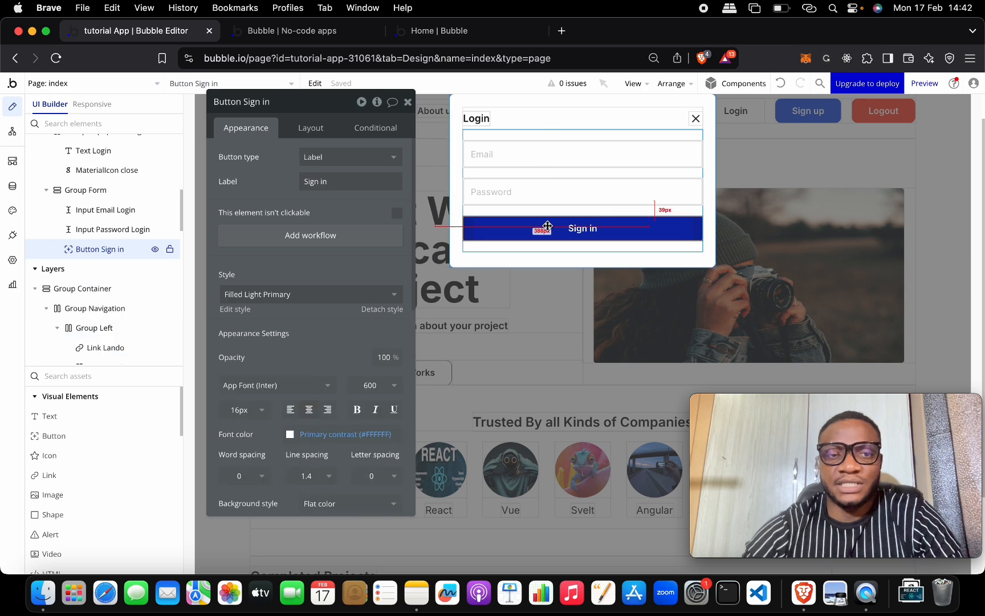
{"action": "left_click", "coordinate": [398, 240]}
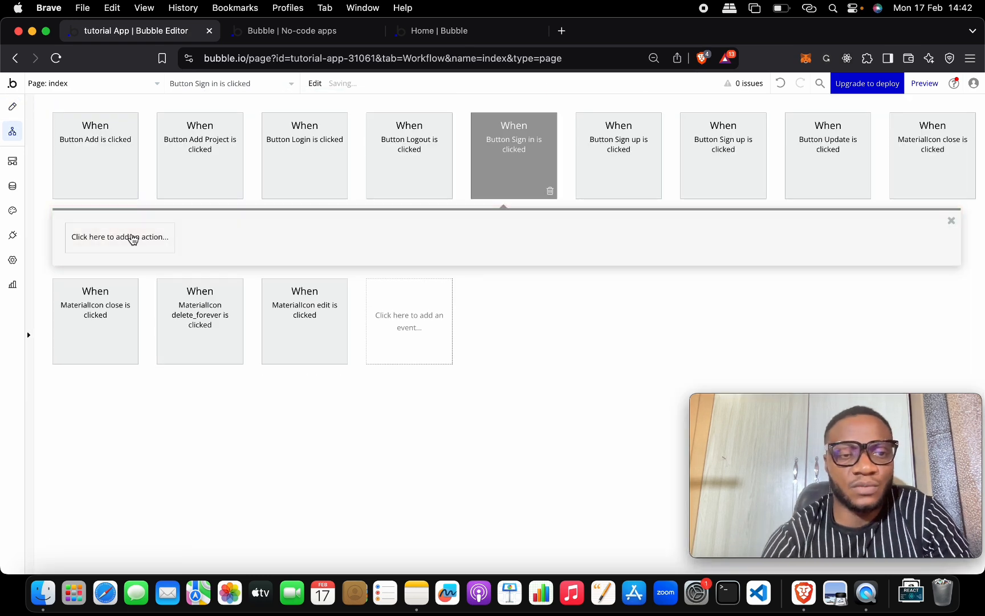
{"action": "left_click", "coordinate": [134, 236]}
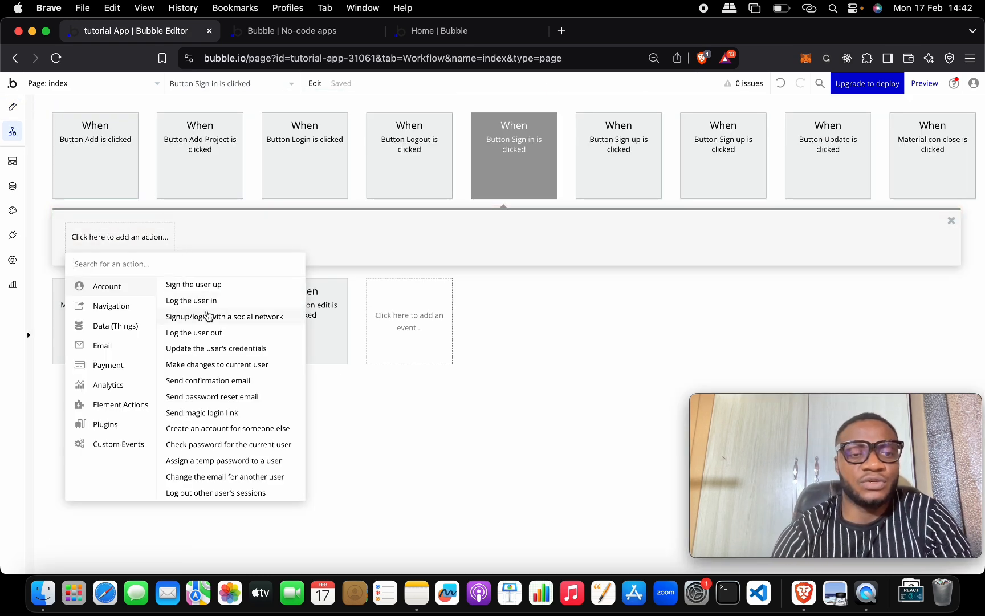
{"action": "left_click", "coordinate": [231, 301]}
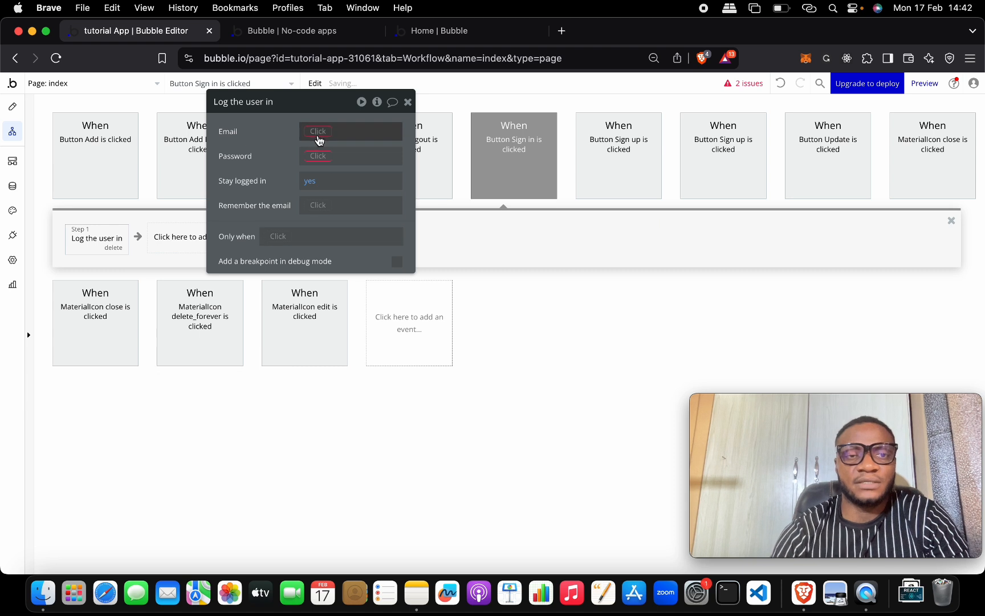
Step: Set the login Email to Input Email Login's value
{"action": "left_click", "coordinate": [316, 131]}
{"action": "type", "text": "log"}
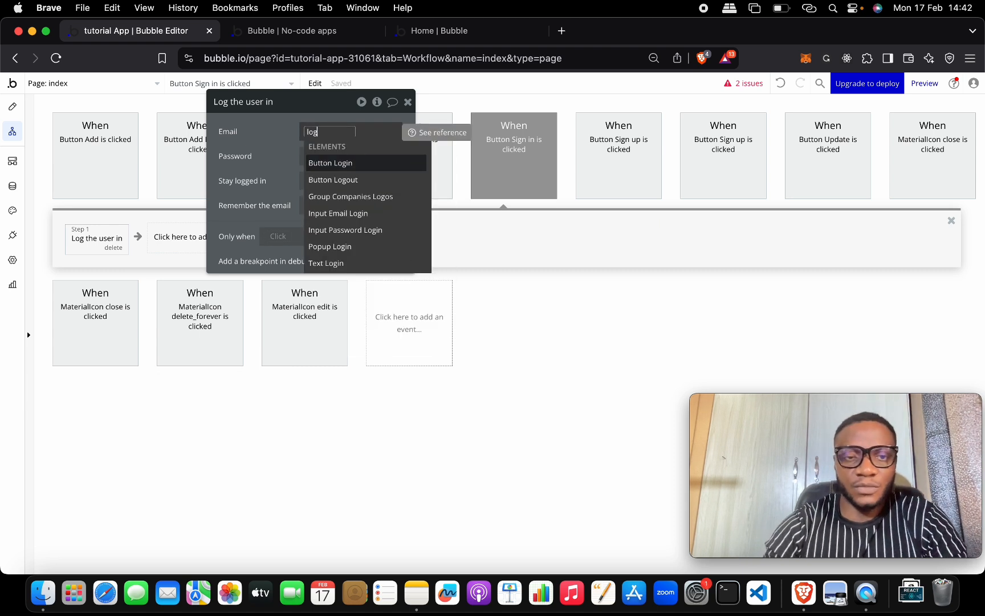
{"action": "key", "text": "Down"}
{"action": "key", "text": "Down"}
{"action": "key", "text": "Down"}
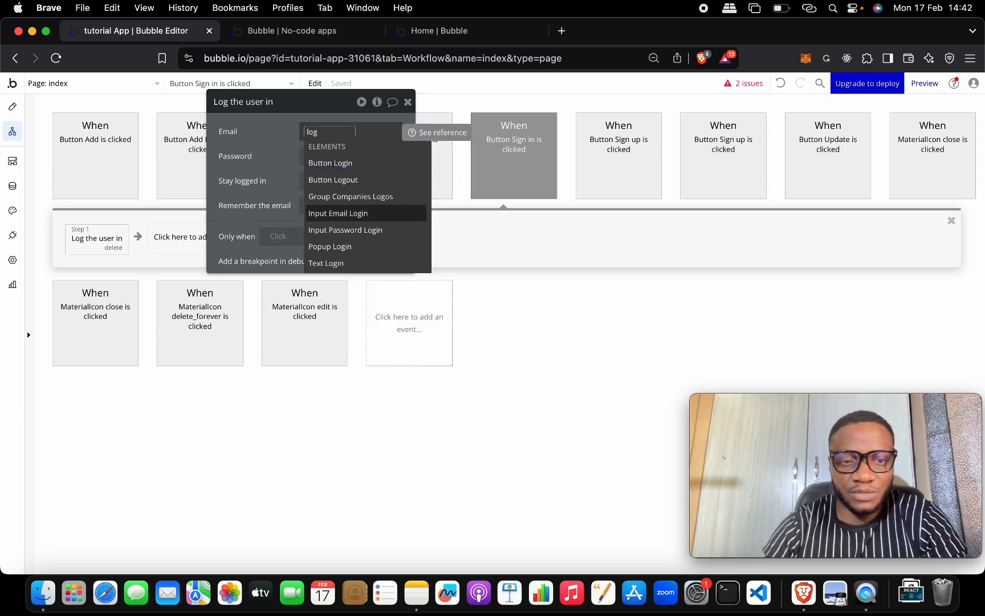
{"action": "key", "text": "Return"}
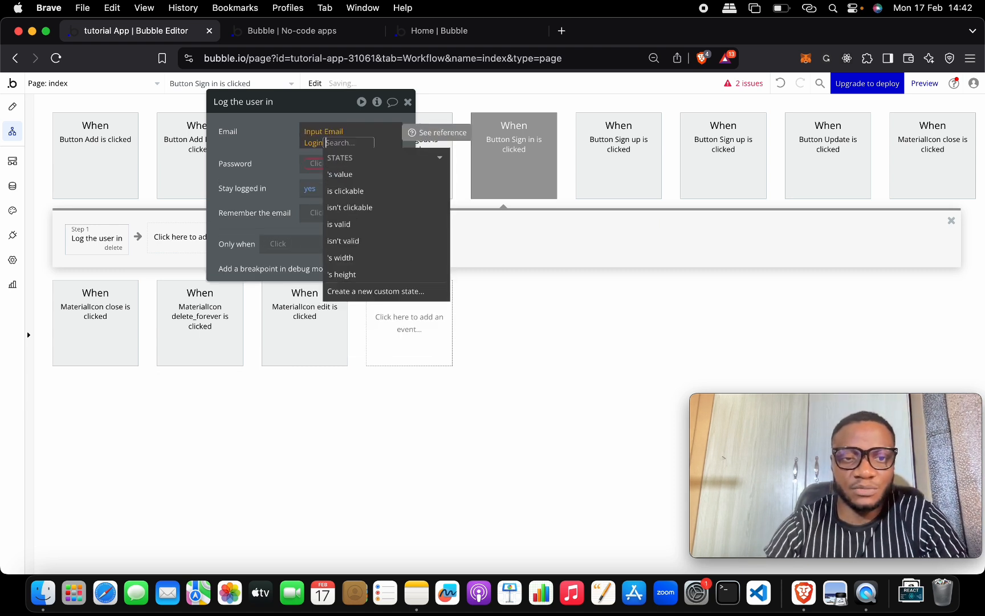
{"action": "left_click", "coordinate": [341, 174]}
Step: Set the Password to Input Password Login's value, leaving Stay logged in as yes
{"action": "left_click", "coordinate": [317, 165]}
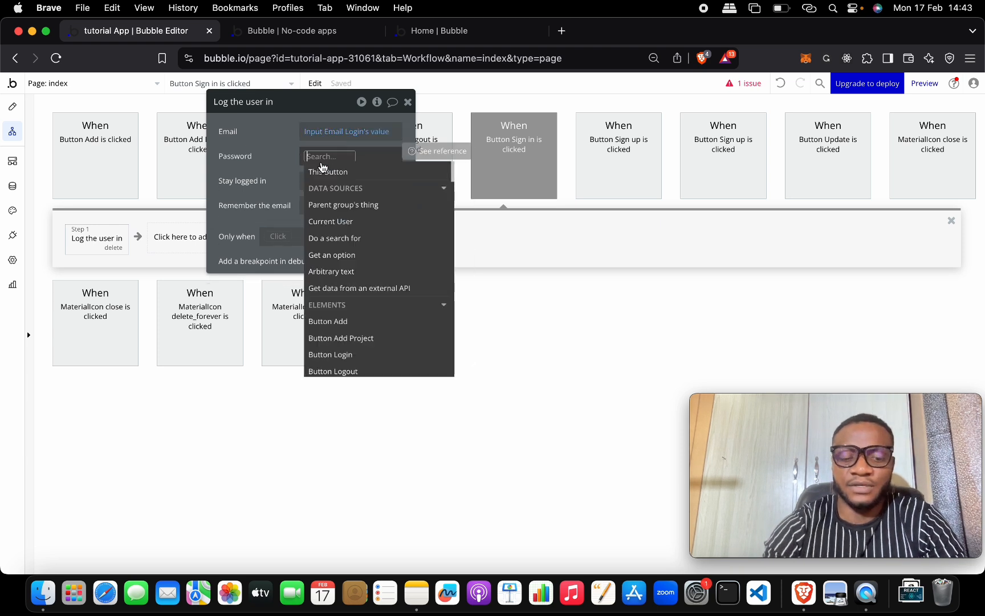
{"action": "type", "text": "pas"}
{"action": "key", "text": "Down"}
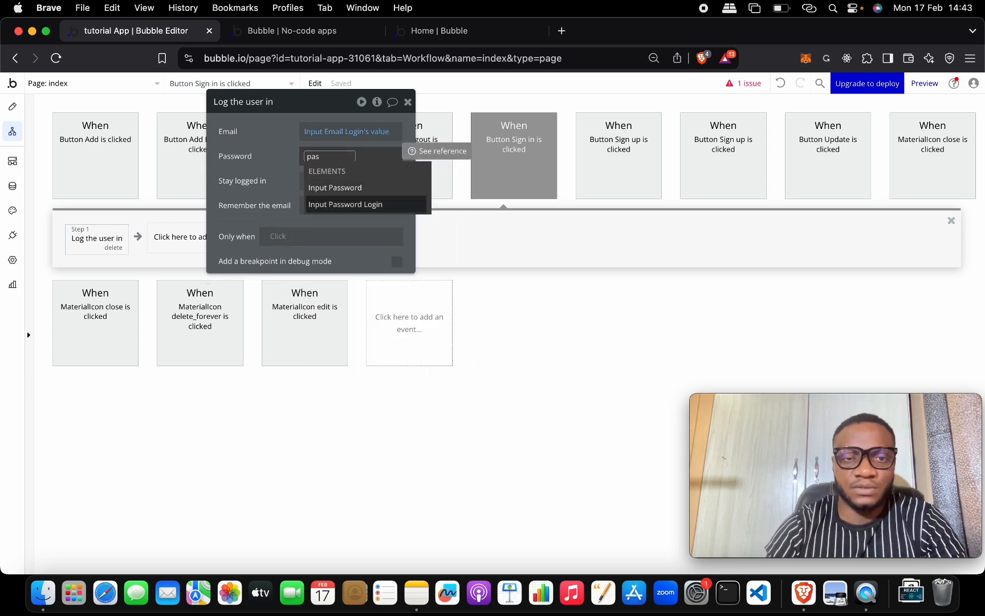
{"action": "key", "text": "Return"}
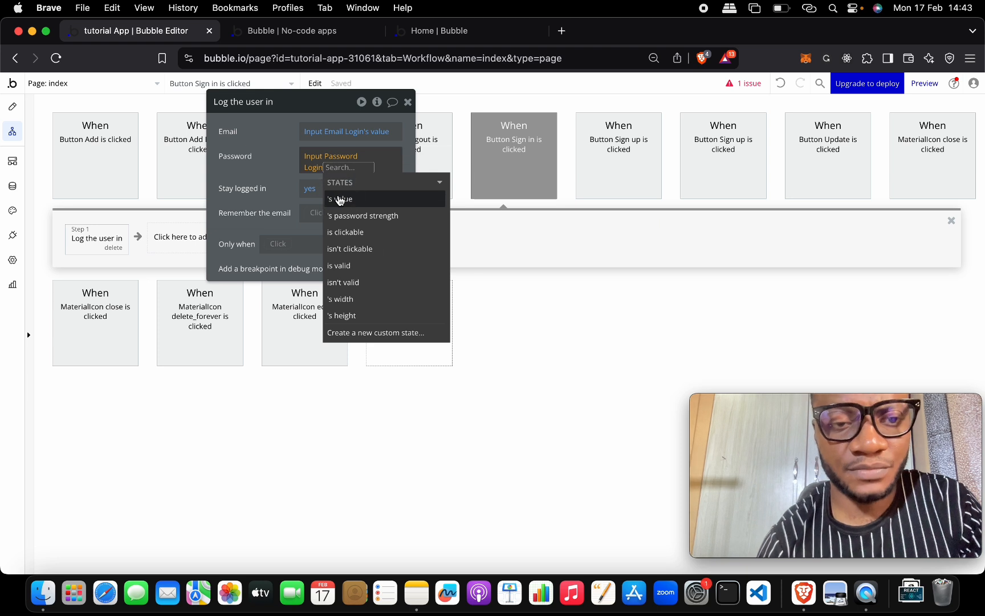
{"action": "left_click", "coordinate": [338, 198]}
{"action": "left_click", "coordinate": [260, 164]}
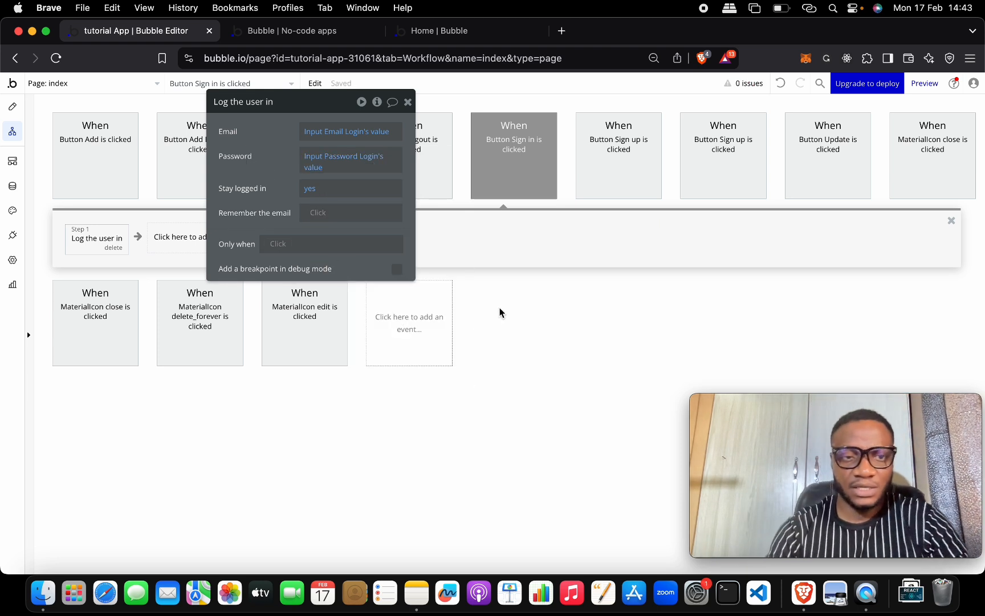
Step: Add Step 2, 'Hide an element', with Element set to Popup Login
{"action": "left_click", "coordinate": [185, 239]}
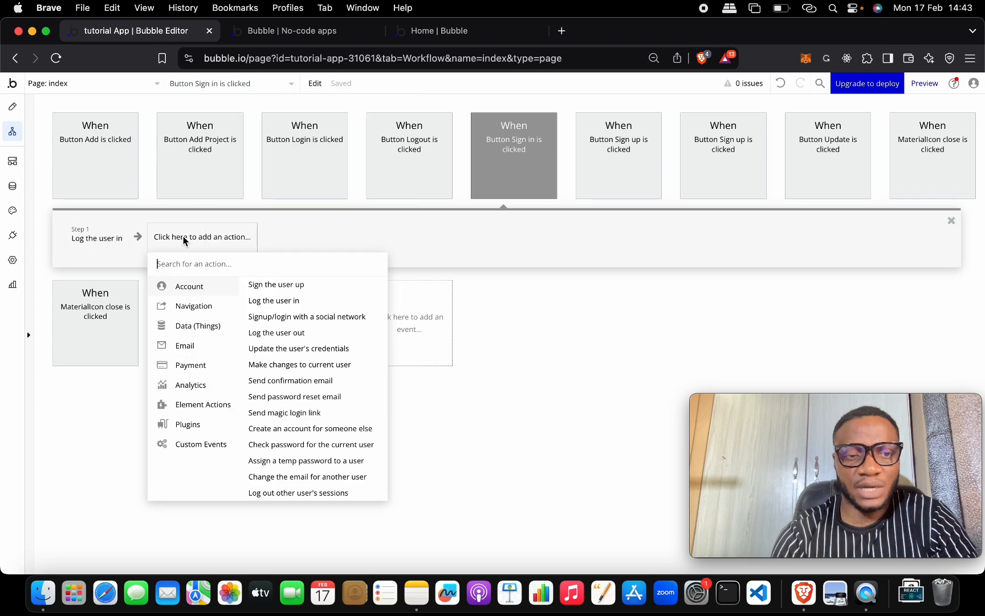
{"action": "type", "text": "hide"}
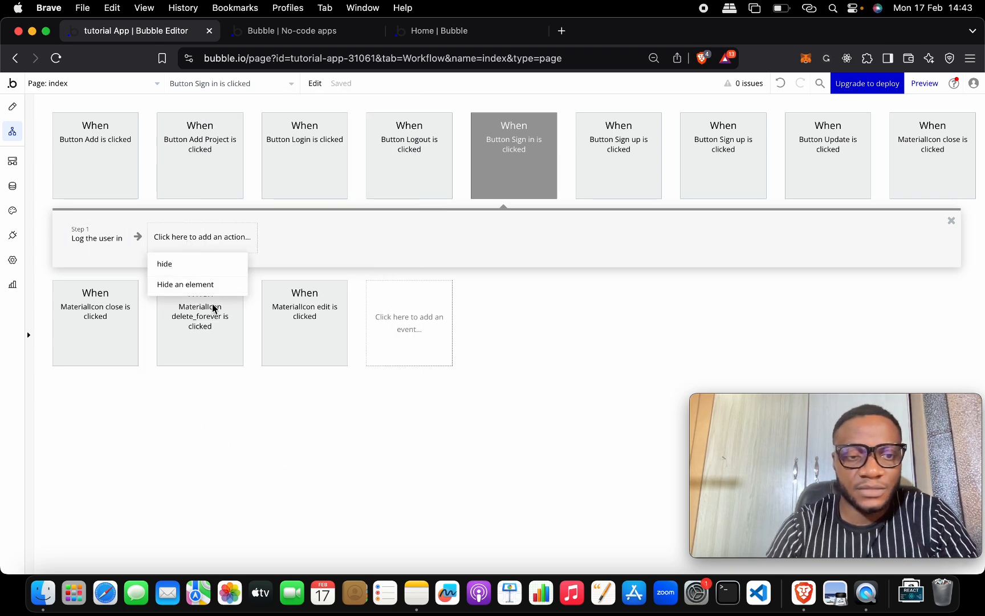
{"action": "left_click", "coordinate": [201, 287]}
{"action": "left_click", "coordinate": [335, 133]}
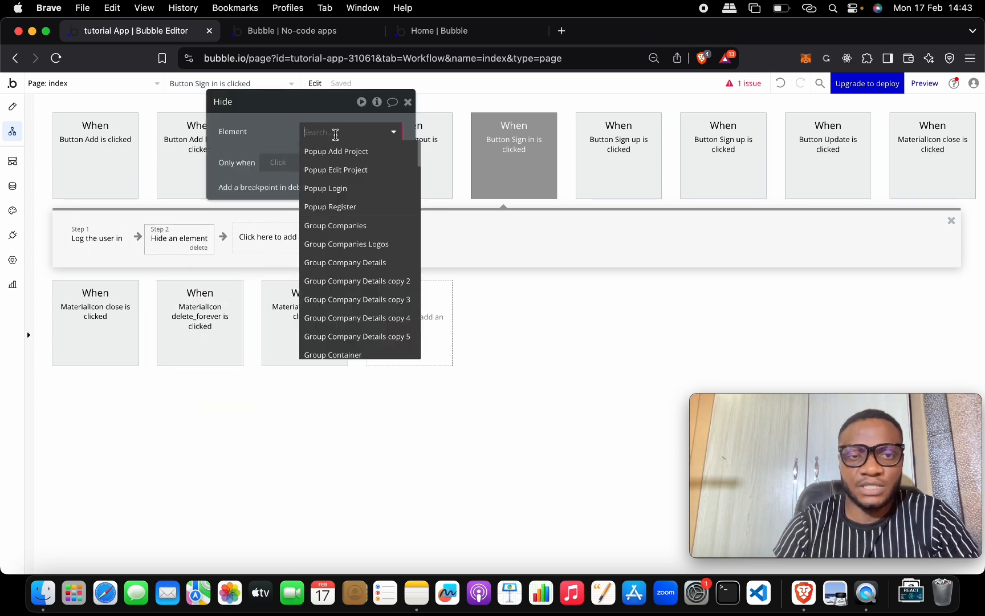
{"action": "left_click", "coordinate": [347, 189]}
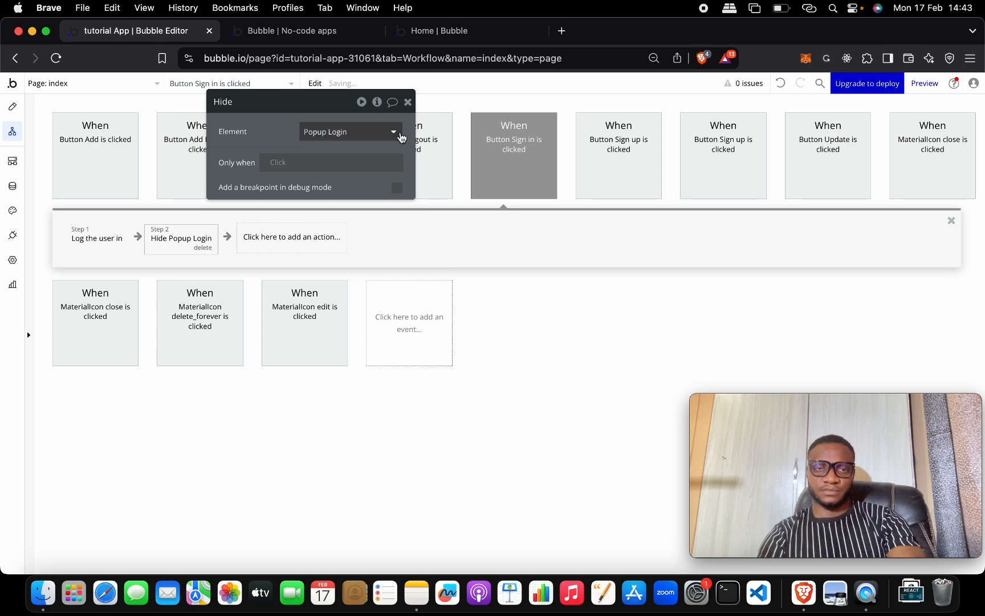
{"action": "left_click", "coordinate": [407, 102]}
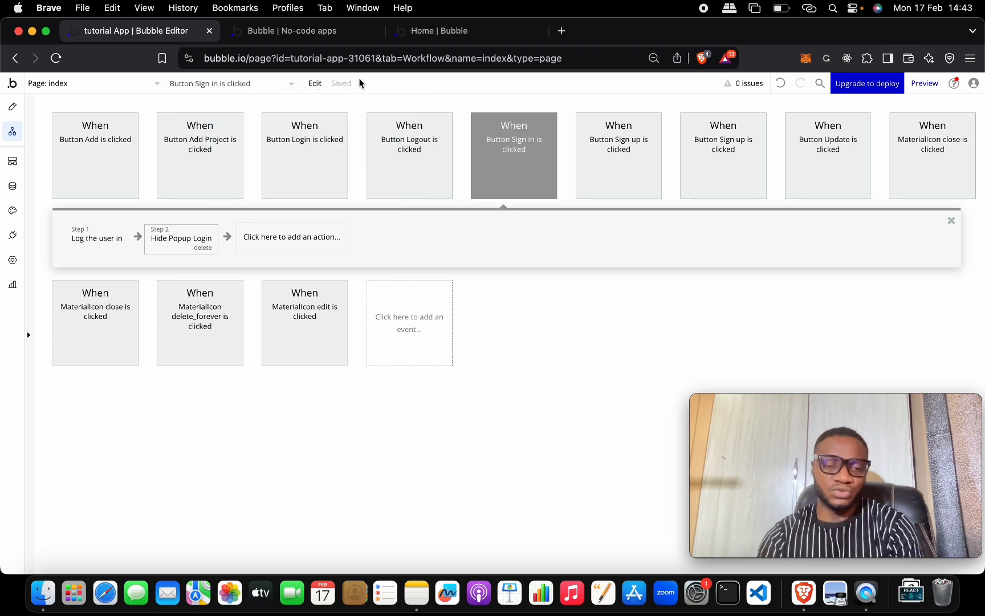
Step: Reload the app preview and sign in with the existing account's email and password
{"action": "left_click", "coordinate": [337, 40]}
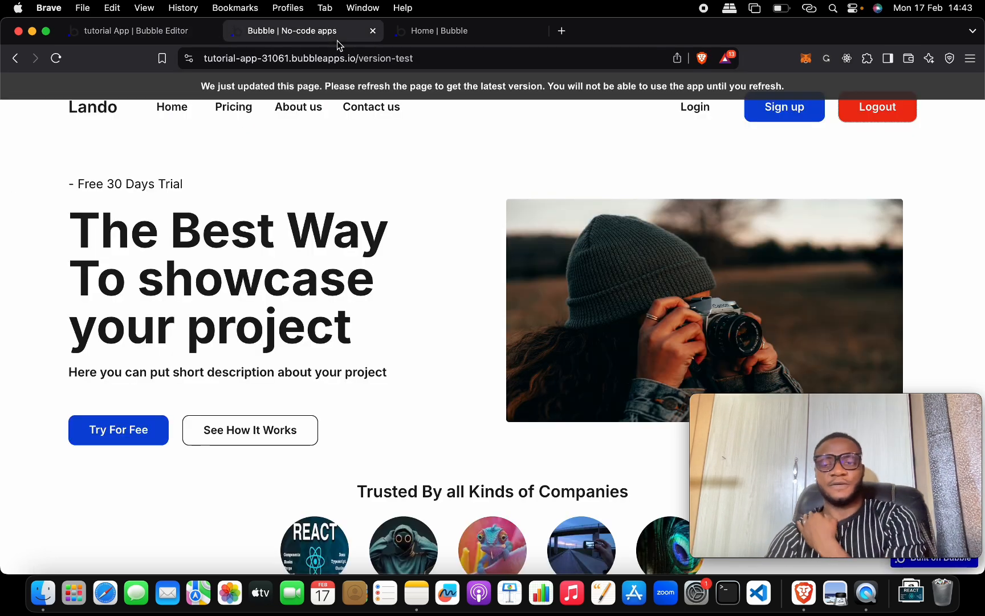
{"action": "left_click", "coordinate": [268, 94]}
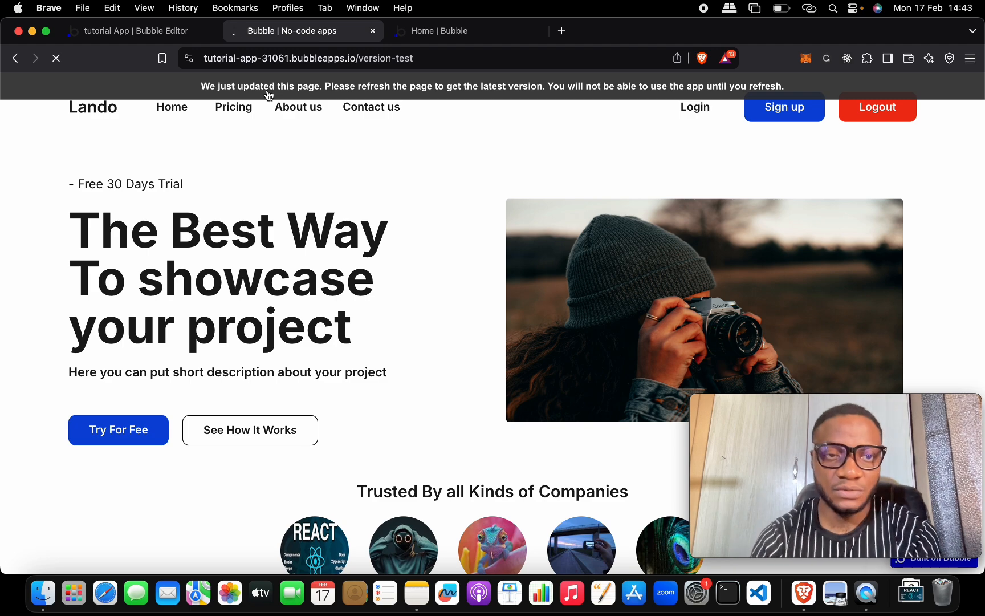
{"action": "left_click", "coordinate": [684, 110]}
{"action": "left_click", "coordinate": [469, 218]}
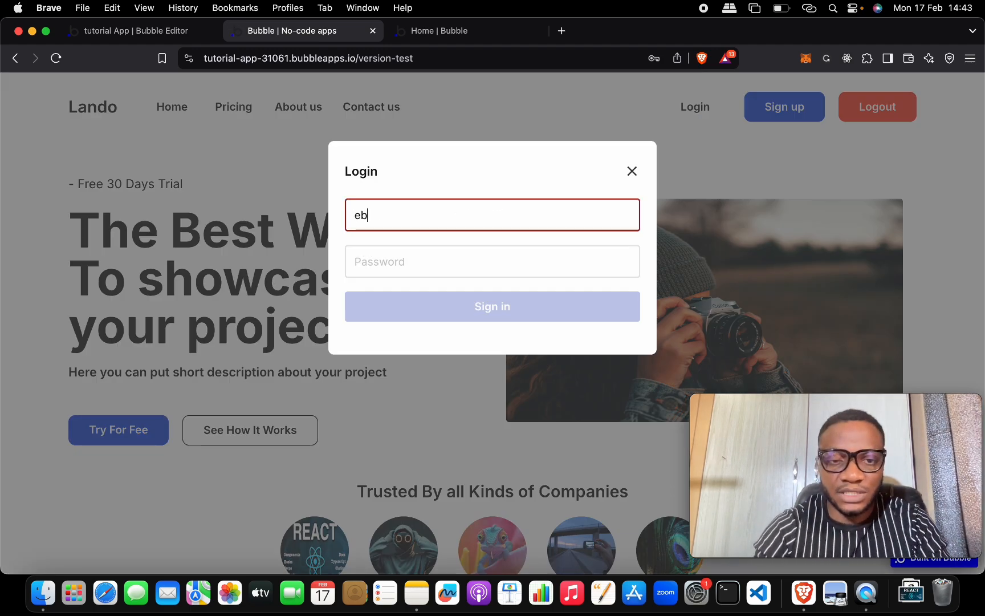
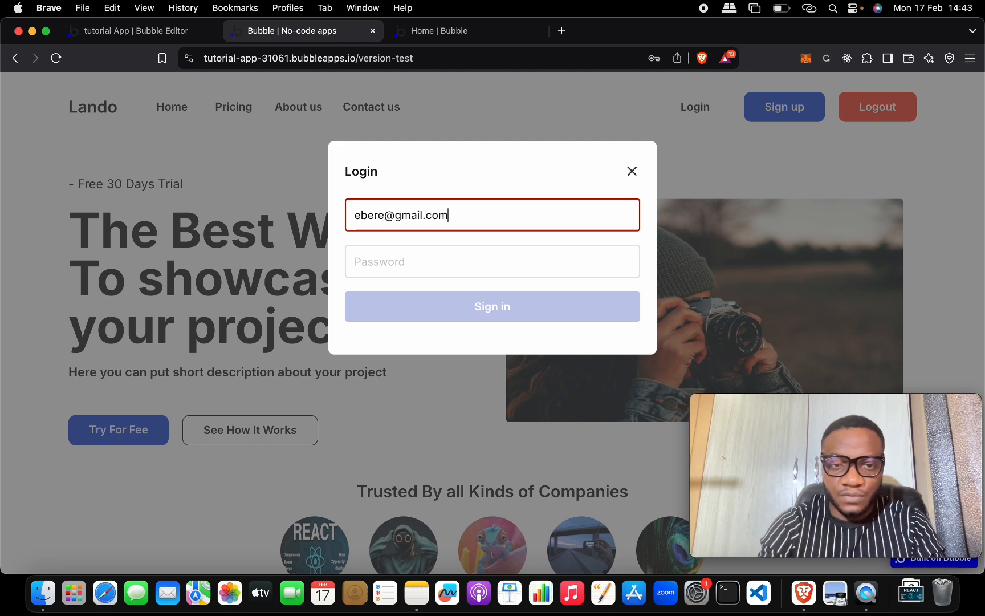
{"action": "key", "text": "Tab"}
{"action": "type", "text": "12"}
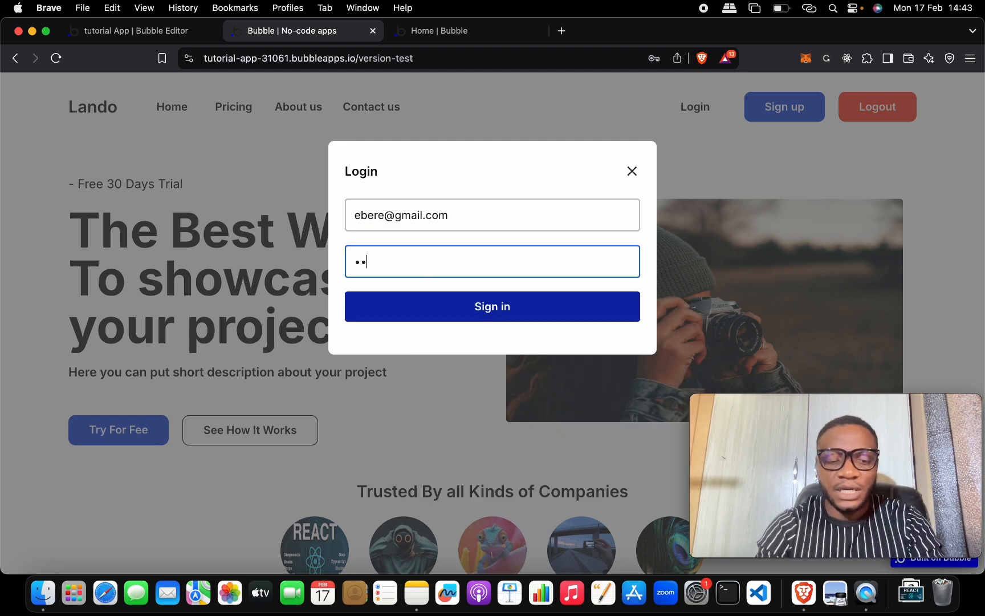
{"action": "type", "text": "3456"}
{"action": "left_click", "coordinate": [451, 311]}
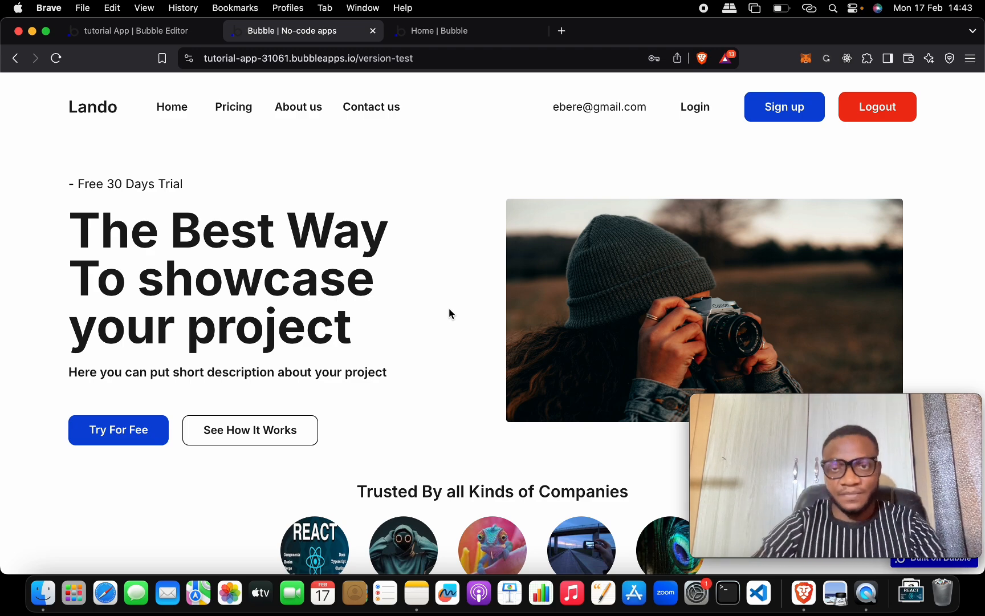
{"action": "scroll", "coordinate": [448, 311], "scroll_direction": "down", "scroll_amount": 10}
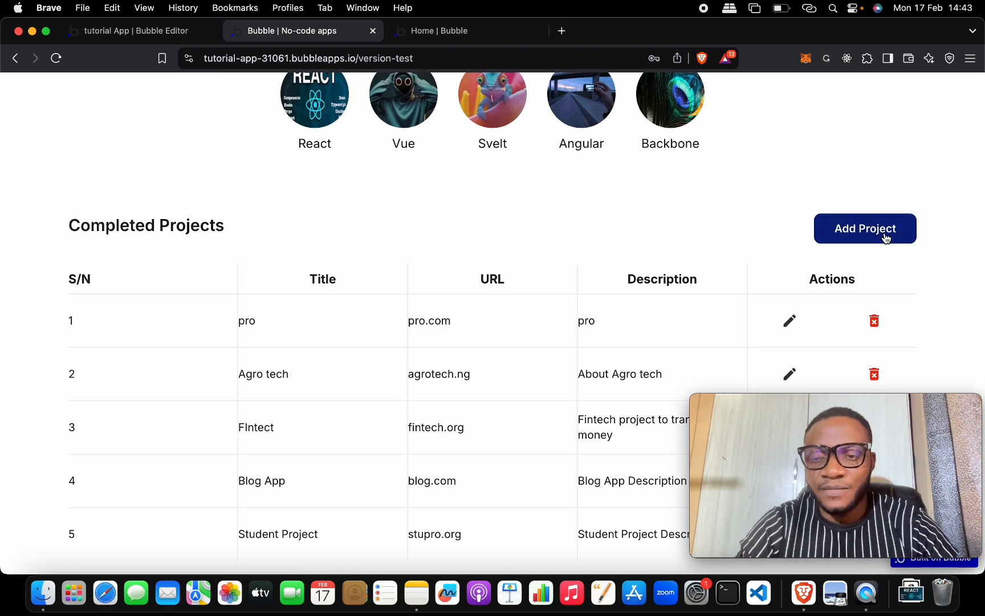
Step: Fill the new project form: title 'Ebeere Project', URL 'ebpro.org', description starting with the title
{"action": "left_click", "coordinate": [885, 237]}
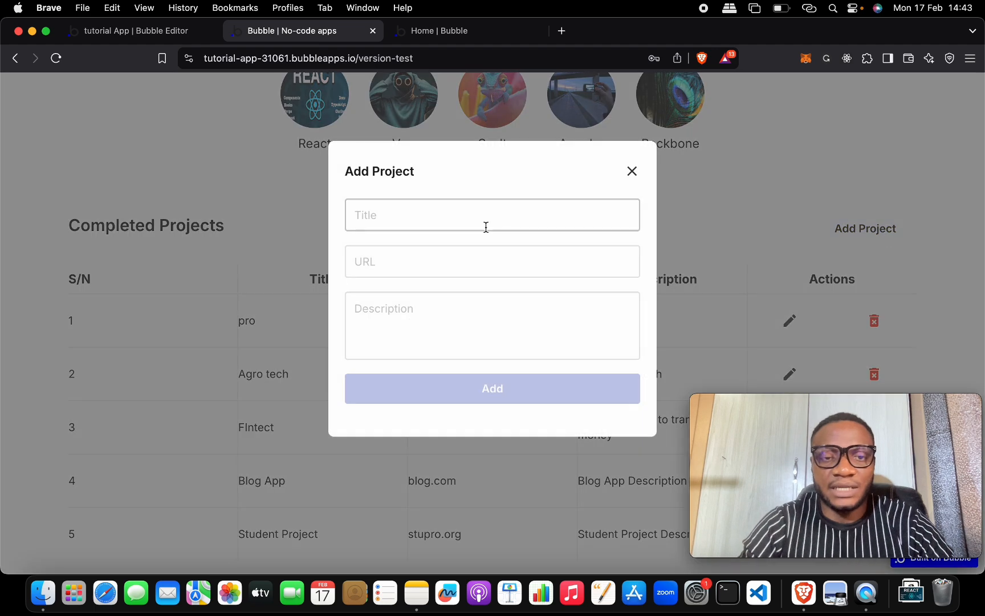
{"action": "left_click", "coordinate": [462, 220]}
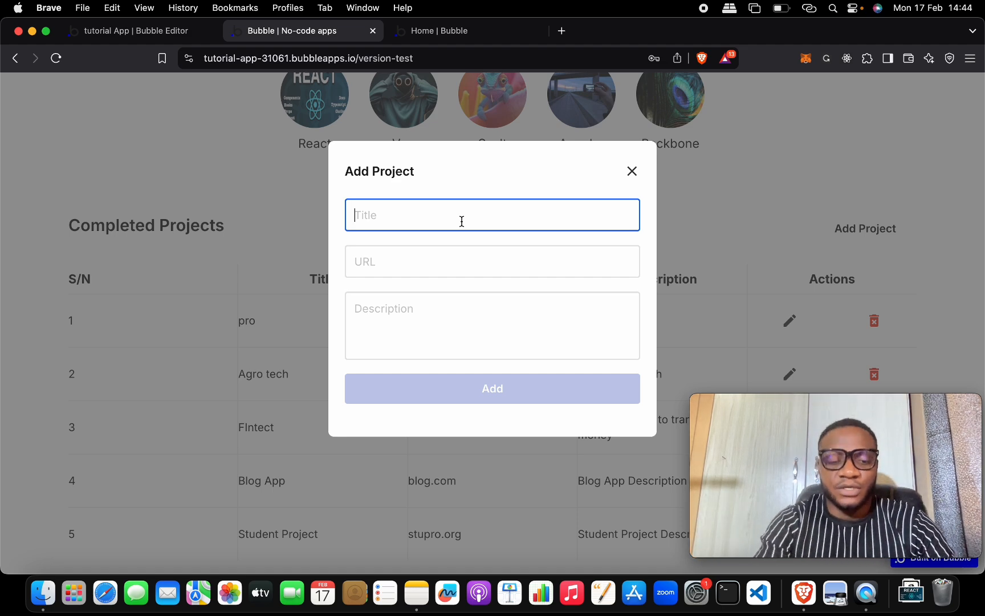
{"action": "type", "text": "Ebeere P"}
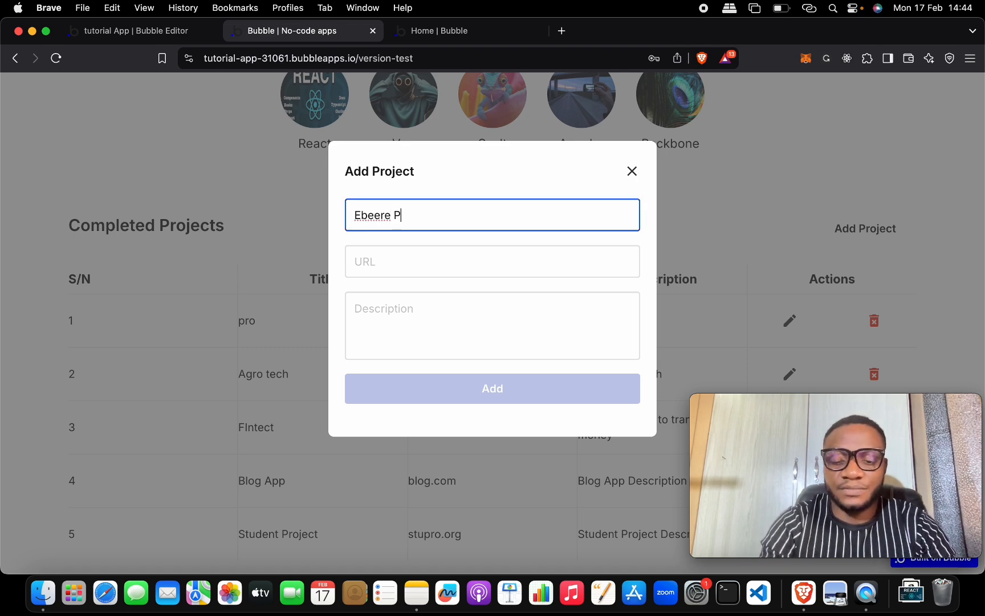
{"action": "type", "text": "roject"}
{"action": "key", "text": "super+a"}
{"action": "key", "text": "super+c"}
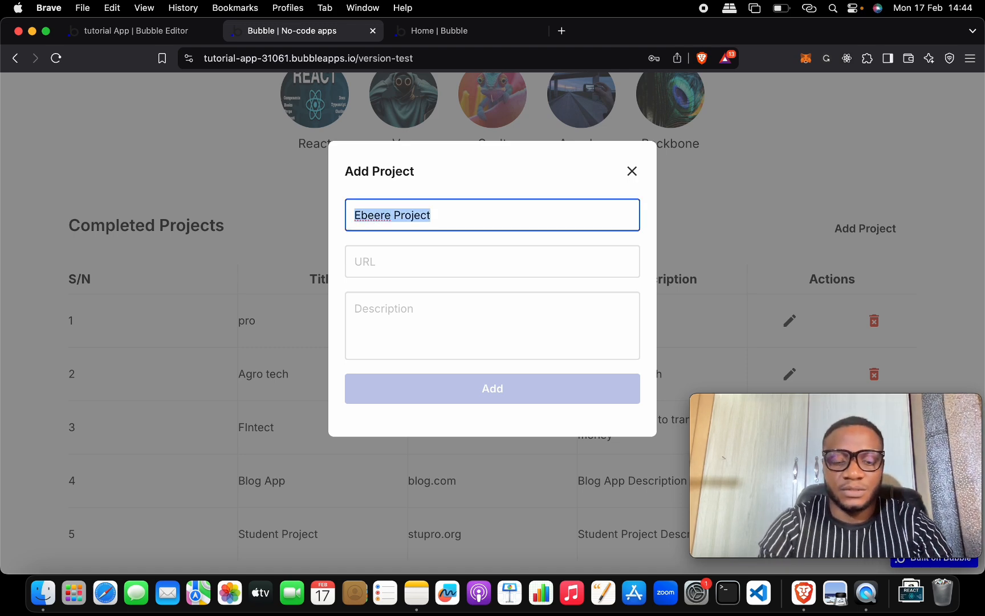
{"action": "left_click", "coordinate": [443, 263]}
{"action": "type", "text": "eb"}
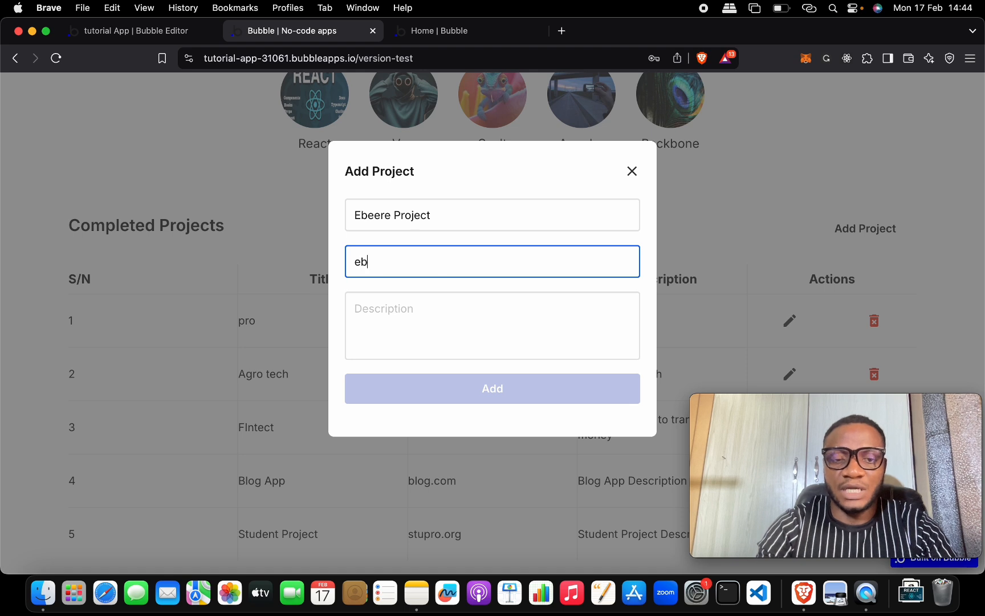
{"action": "type", "text": "pro"}
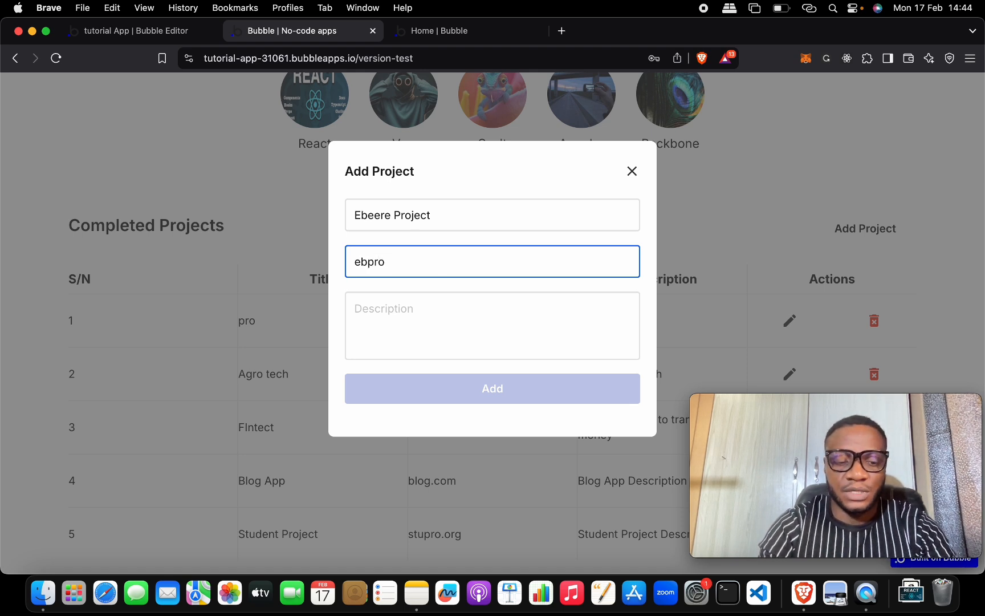
{"action": "type", "text": "@"}
{"action": "key", "text": "BackSpace"}
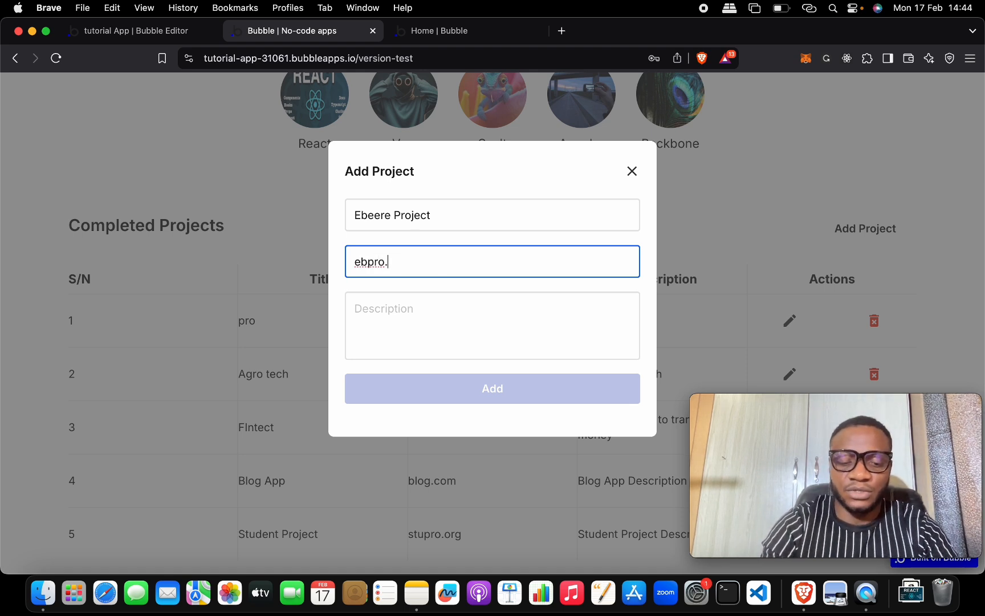
{"action": "type", "text": ".org"}
{"action": "key", "text": "Tab"}
{"action": "key", "text": "super+v"}
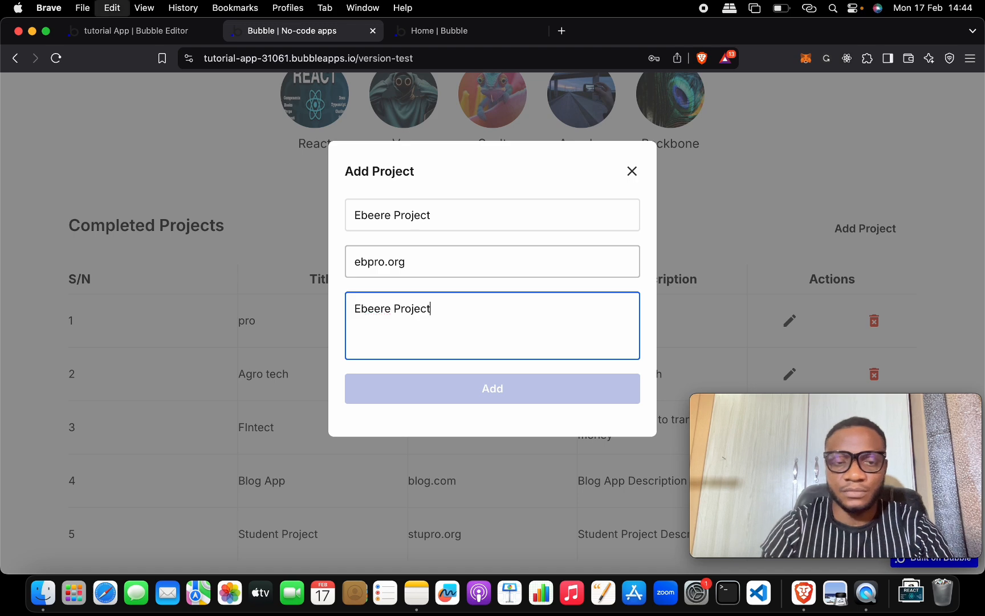
{"action": "type", "text": "Ab"}
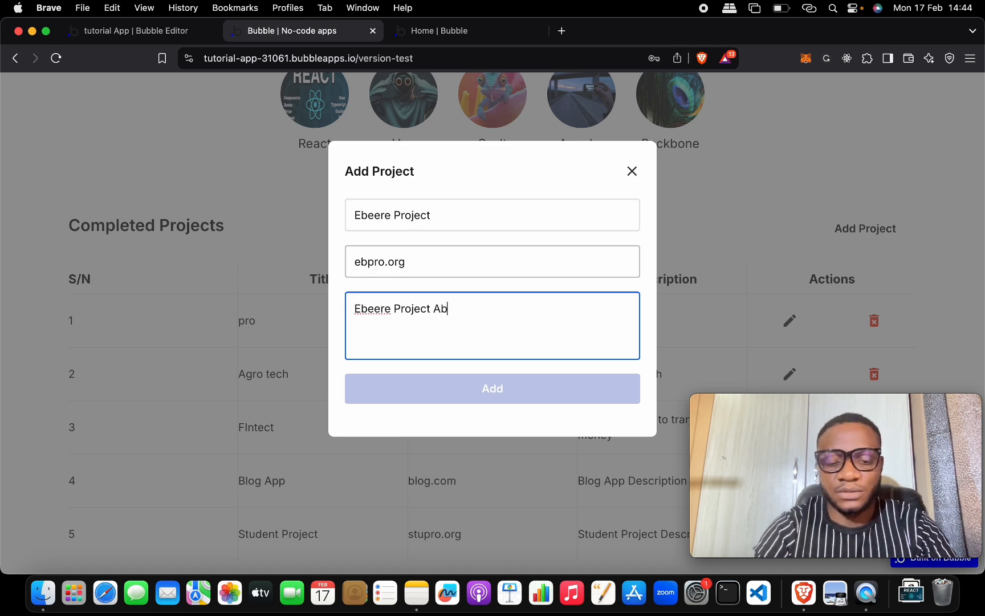
{"action": "type", "text": "out"}
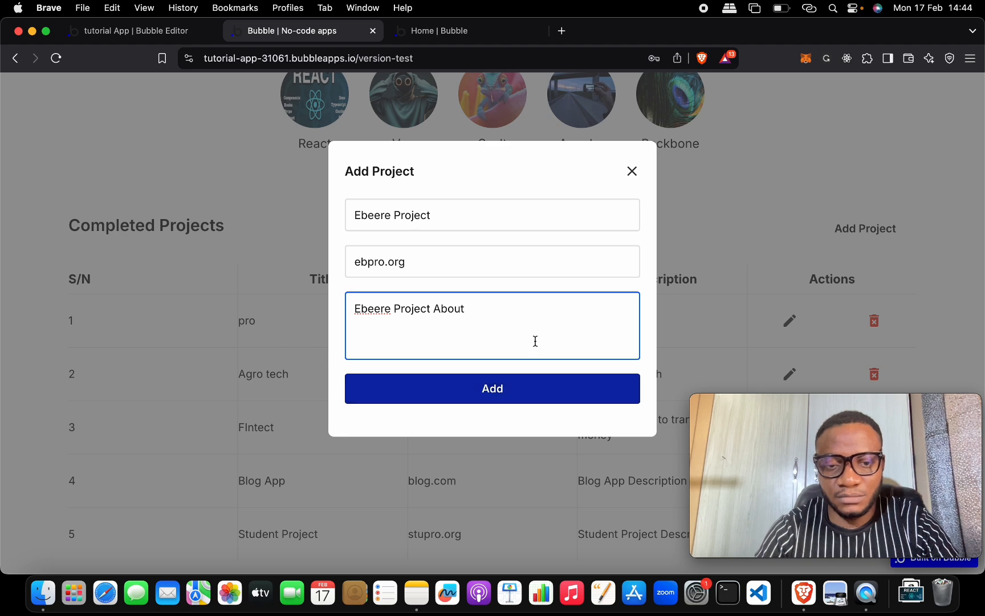
Step: Review the entries and add the project to the Completed Projects table
{"action": "left_click", "coordinate": [512, 256]}
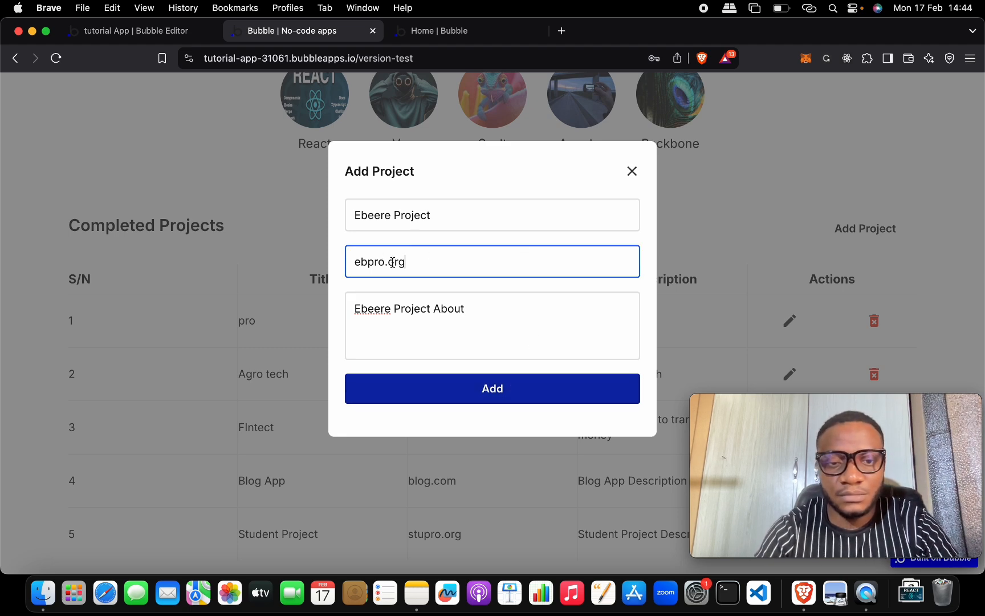
{"action": "left_click", "coordinate": [479, 216]}
{"action": "left_click", "coordinate": [486, 317]}
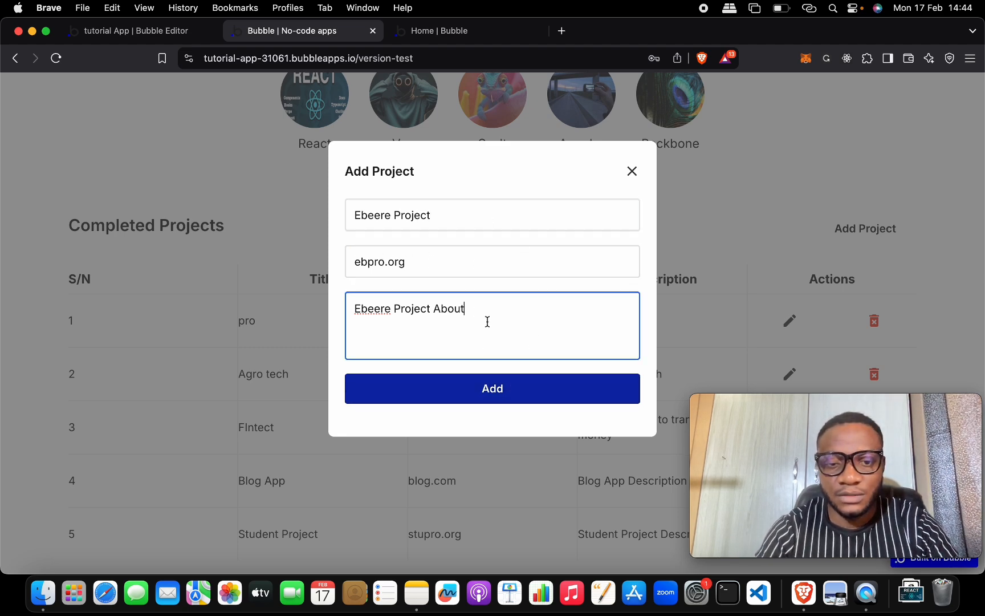
{"action": "left_click", "coordinate": [535, 392]}
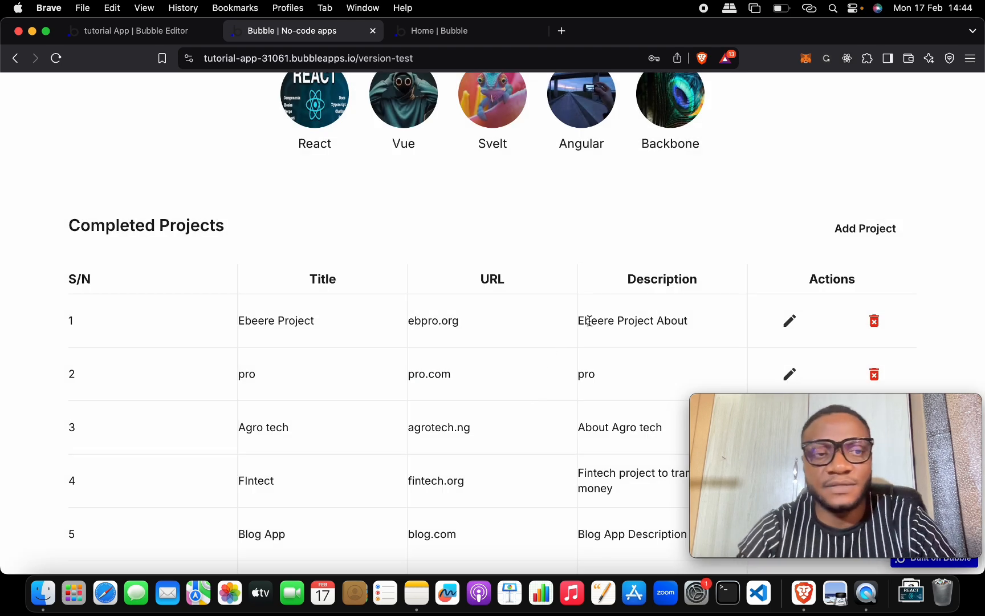
{"action": "scroll", "coordinate": [599, 315], "scroll_direction": "down", "scroll_amount": 1}
{"action": "scroll", "coordinate": [599, 316], "scroll_direction": "down", "scroll_amount": 1}
{"action": "left_click_drag", "start_coordinate": [174, 268], "coordinate": [868, 268]}
Step: Check the new project's creator email in the editor's app data, then return to the app's top
{"action": "left_click", "coordinate": [174, 30]}
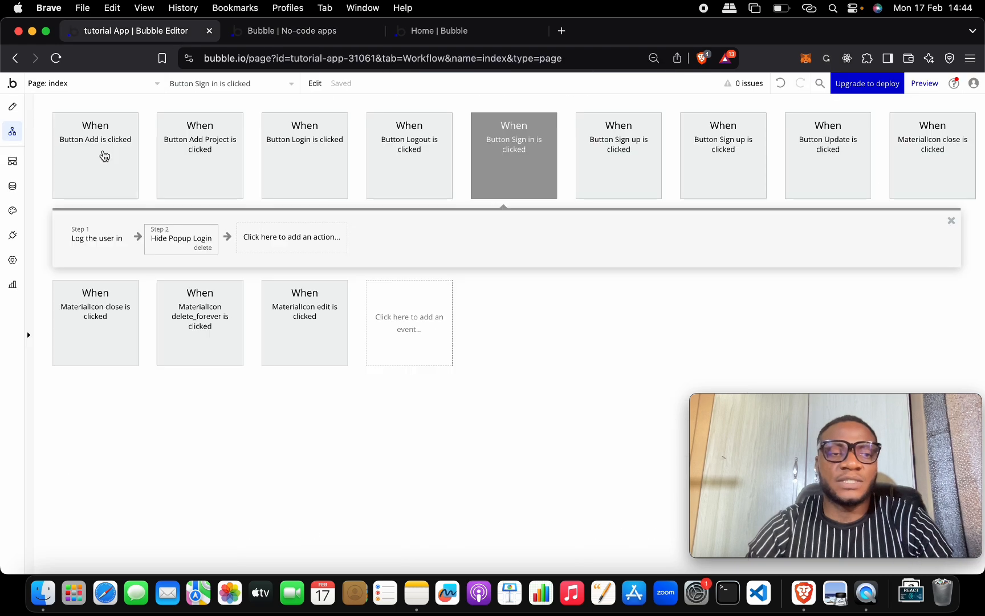
{"action": "left_click", "coordinate": [22, 187]}
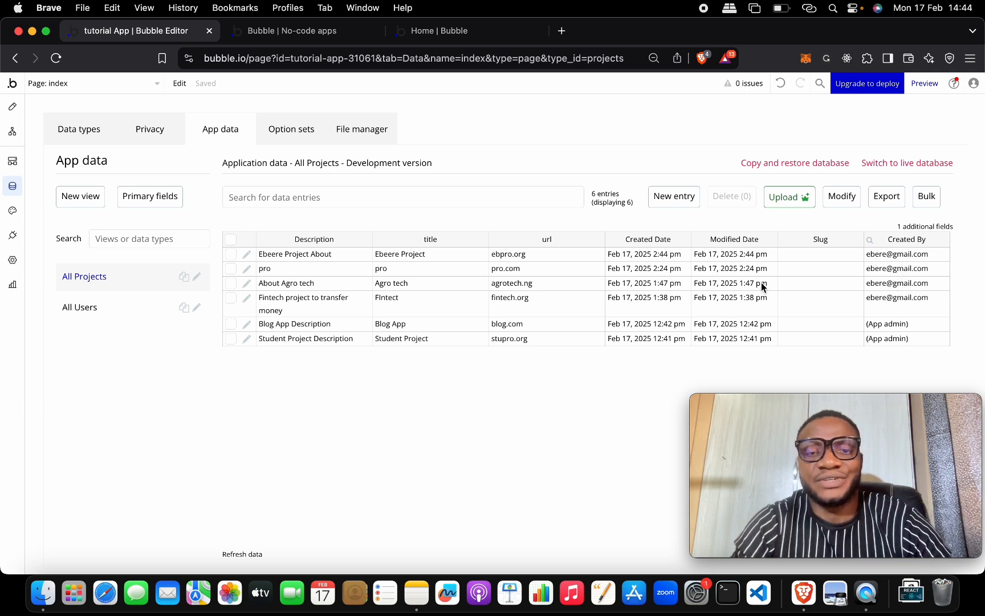
{"action": "left_click", "coordinate": [873, 255]}
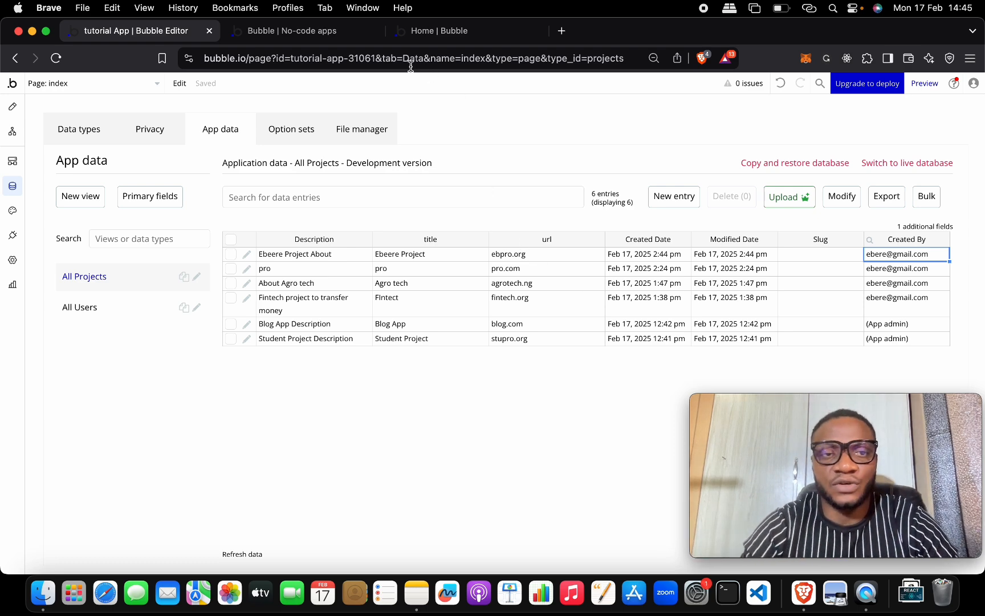
{"action": "left_click", "coordinate": [322, 30]}
{"action": "scroll", "coordinate": [746, 189], "scroll_direction": "up", "scroll_amount": 10}
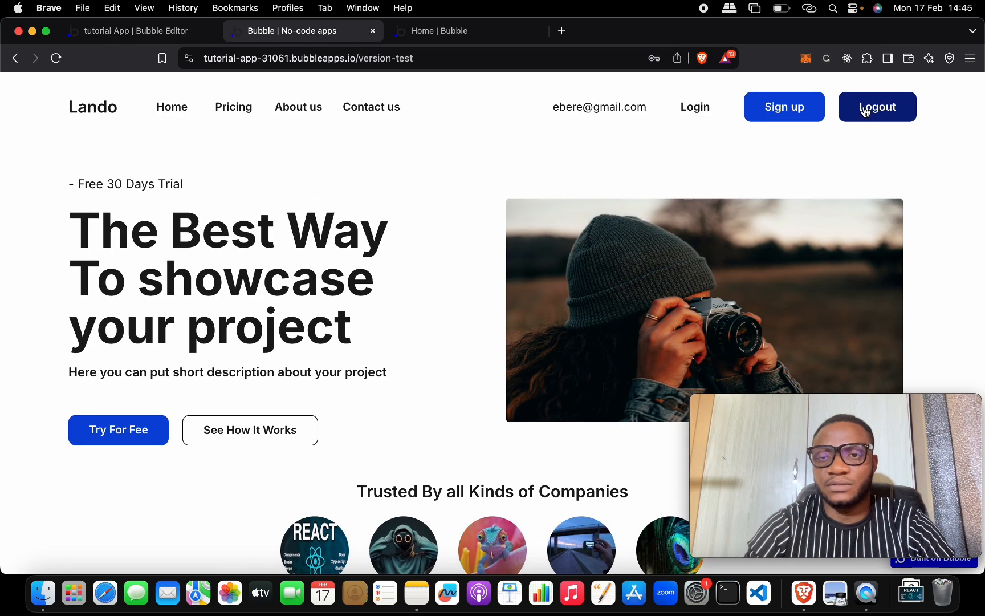
Step: Log out, then register a new test user with their name, email and password
{"action": "left_click", "coordinate": [866, 112]}
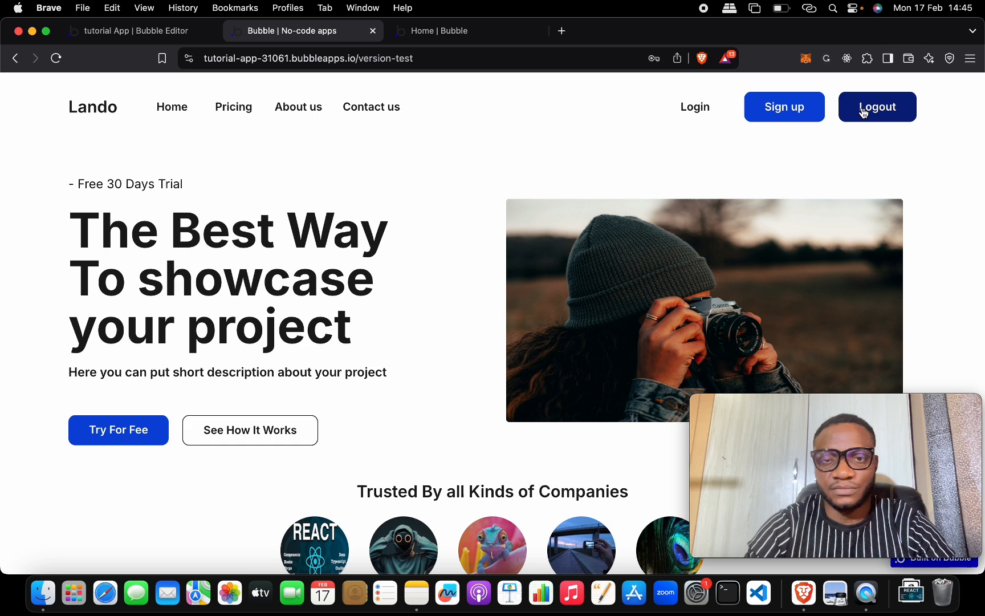
{"action": "left_click", "coordinate": [779, 114]}
{"action": "left_click", "coordinate": [484, 218]}
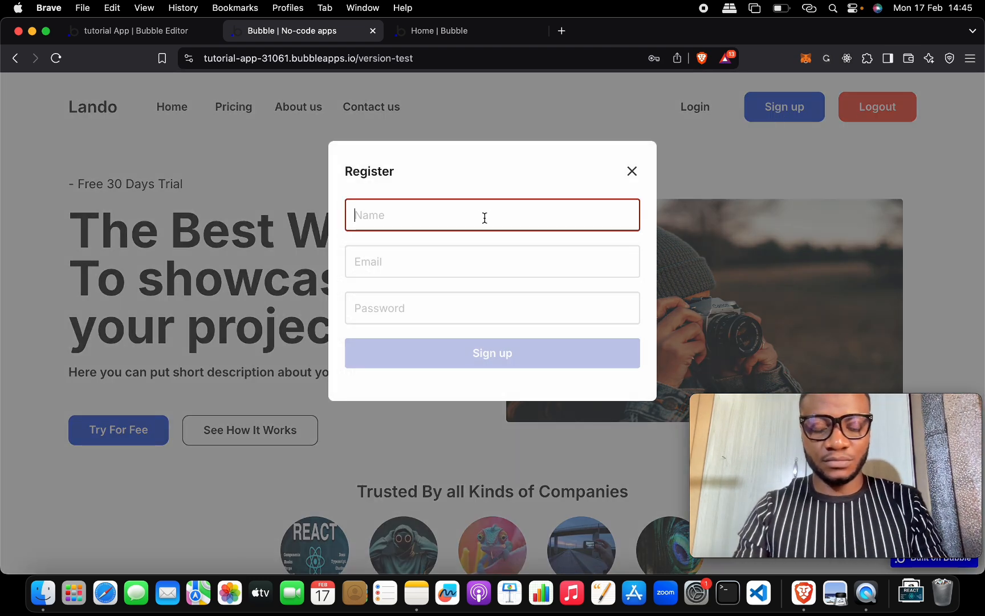
{"action": "type", "text": "Sam"}
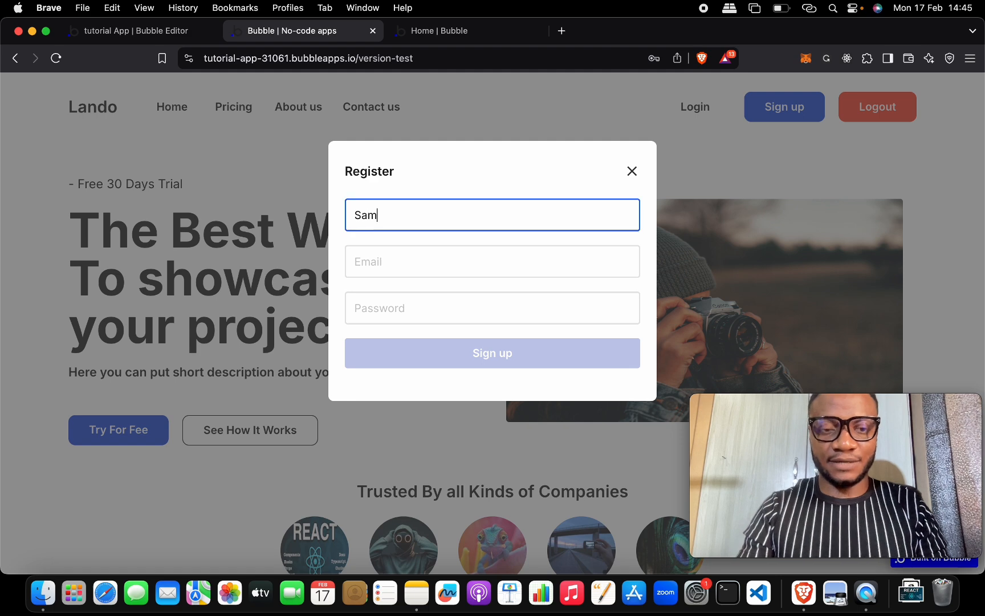
{"action": "key", "text": "Tab"}
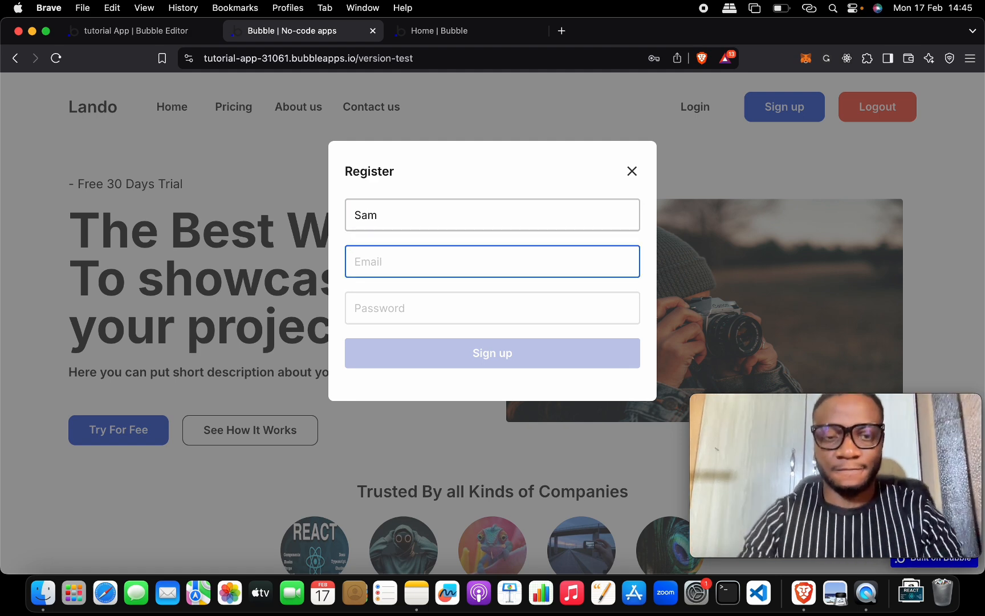
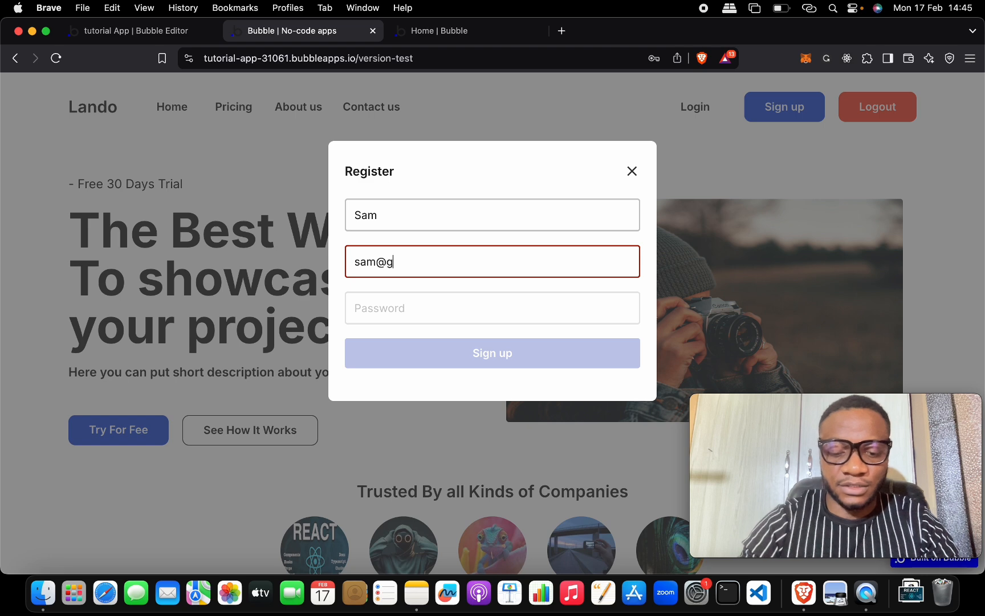
{"action": "key", "text": "Tab"}
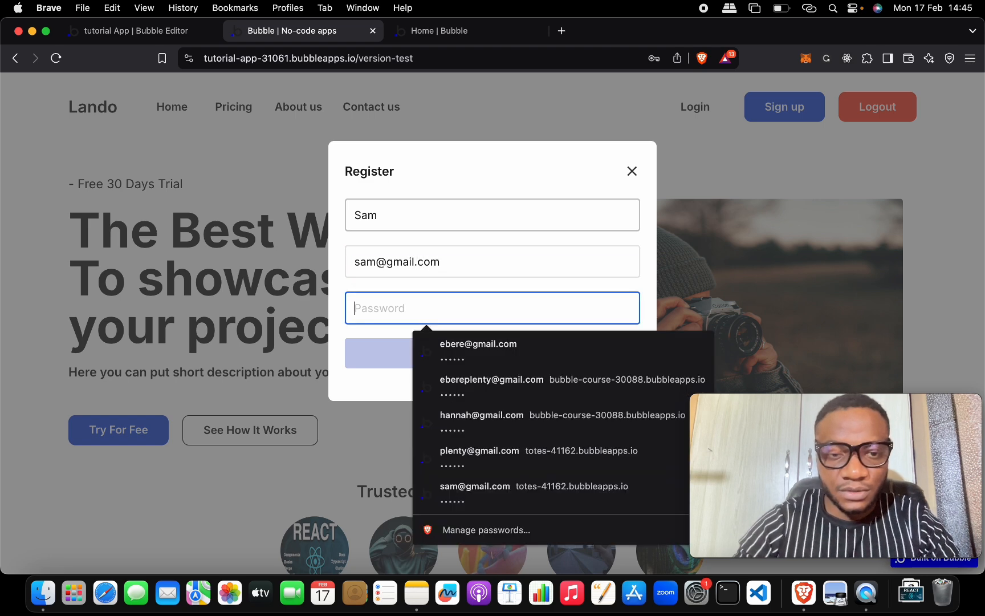
{"action": "type", "text": "••••••"}
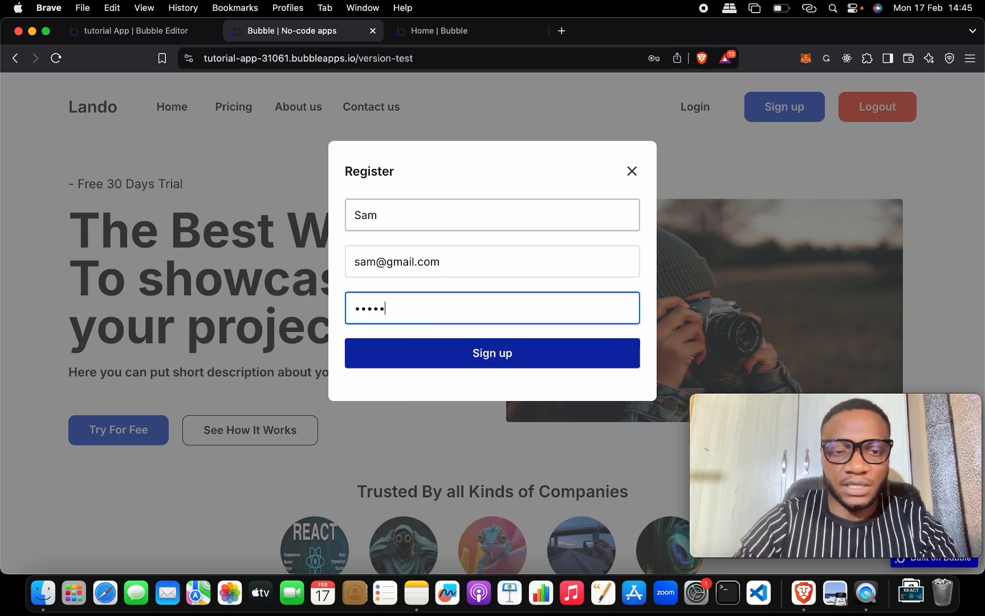
{"action": "left_click", "coordinate": [543, 357]}
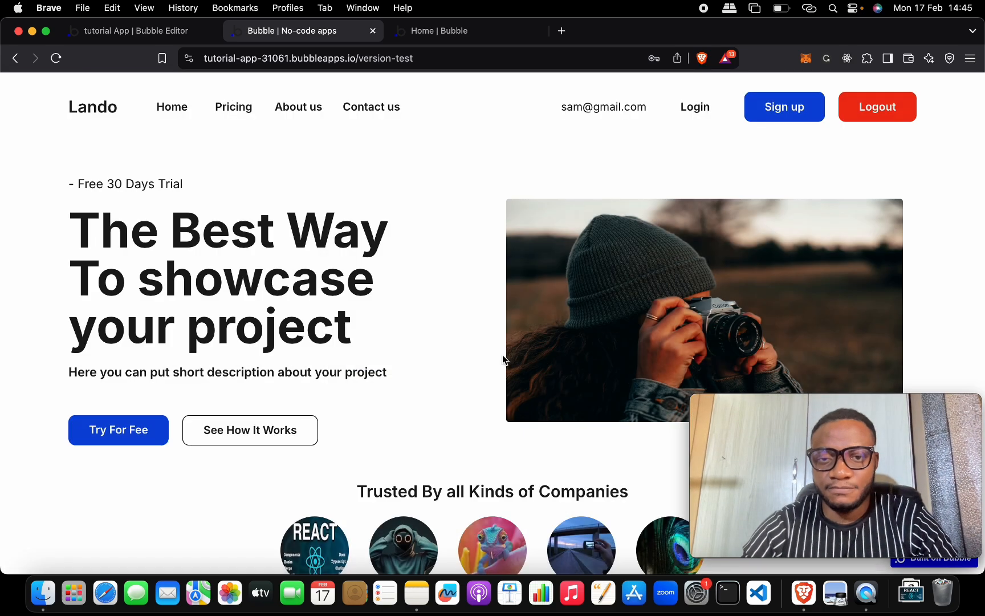
{"action": "scroll", "coordinate": [503, 355], "scroll_direction": "down", "scroll_amount": 10}
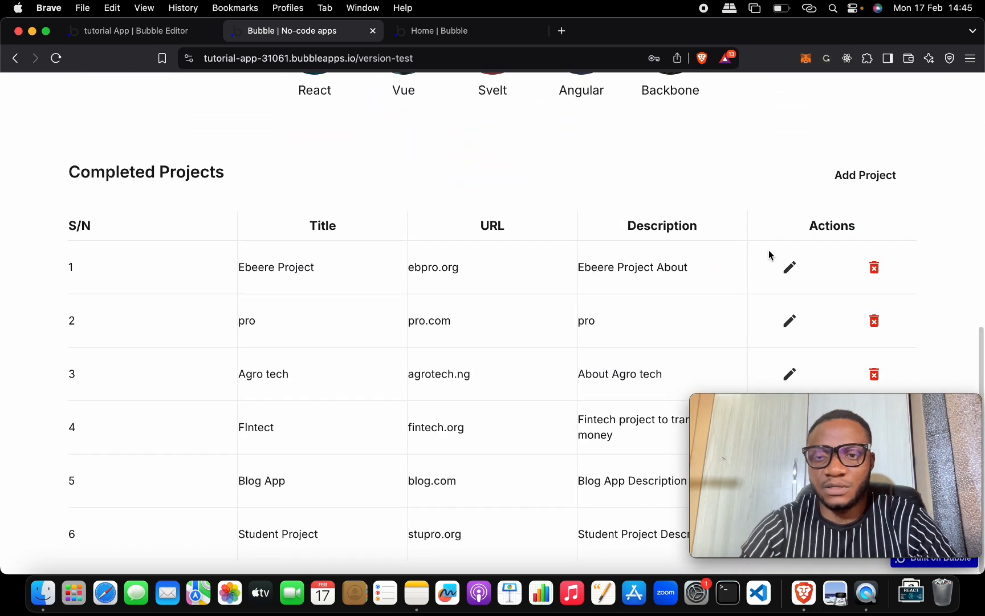
Step: Enter project title 'sam pro' and a URL built from the title text
{"action": "left_click", "coordinate": [850, 176]}
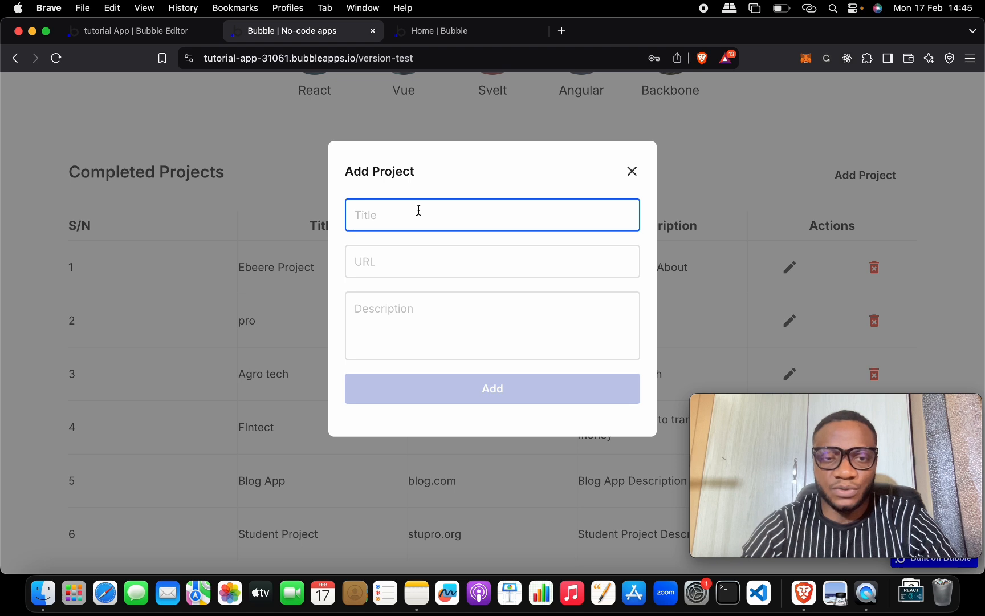
{"action": "type", "text": "sam"}
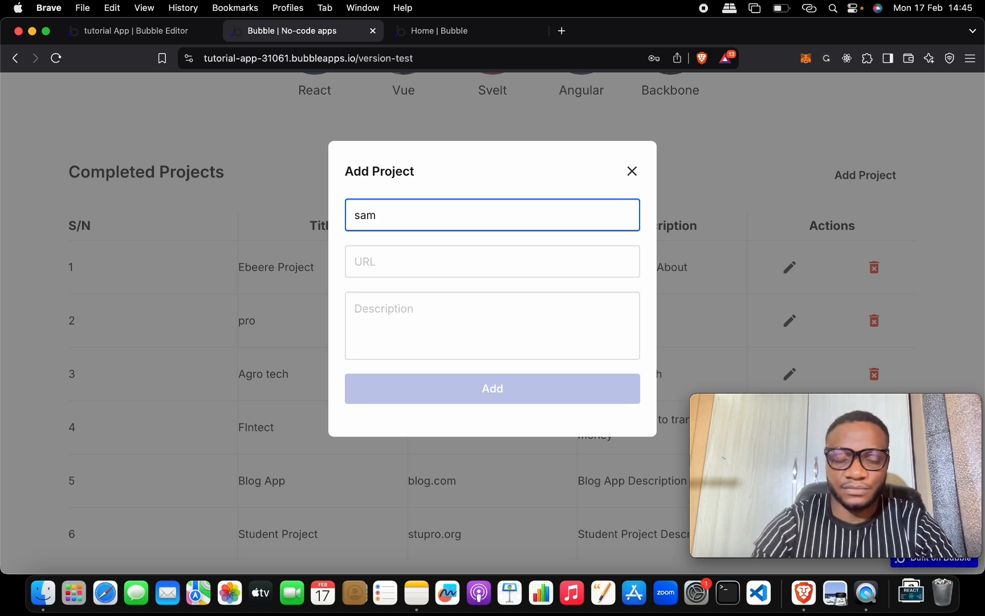
{"action": "type", "text": " pro"}
{"action": "key", "text": "super+a"}
{"action": "key", "text": "super+c"}
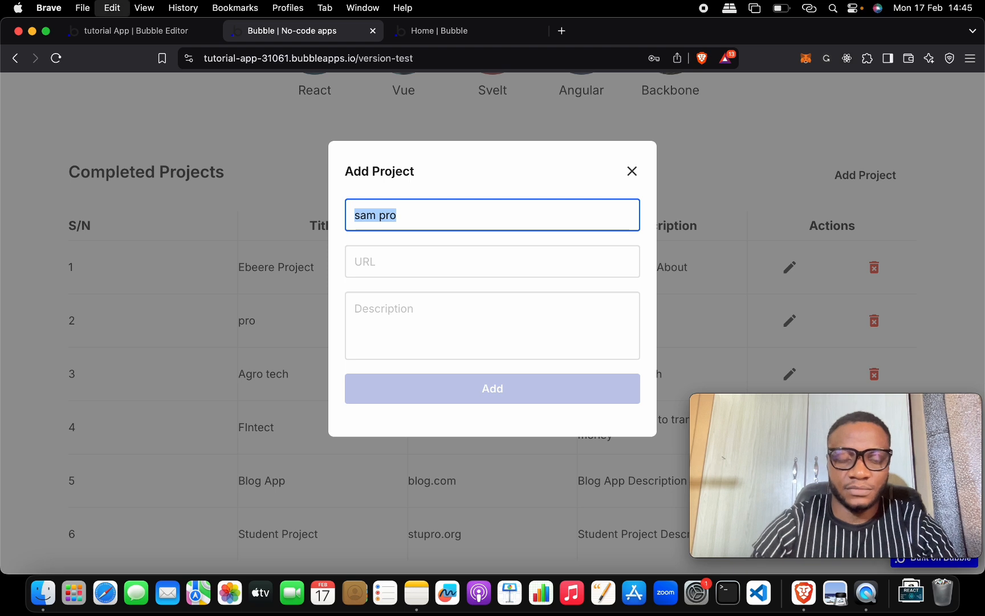
{"action": "left_click", "coordinate": [435, 264]}
{"action": "key", "text": "super+v"}
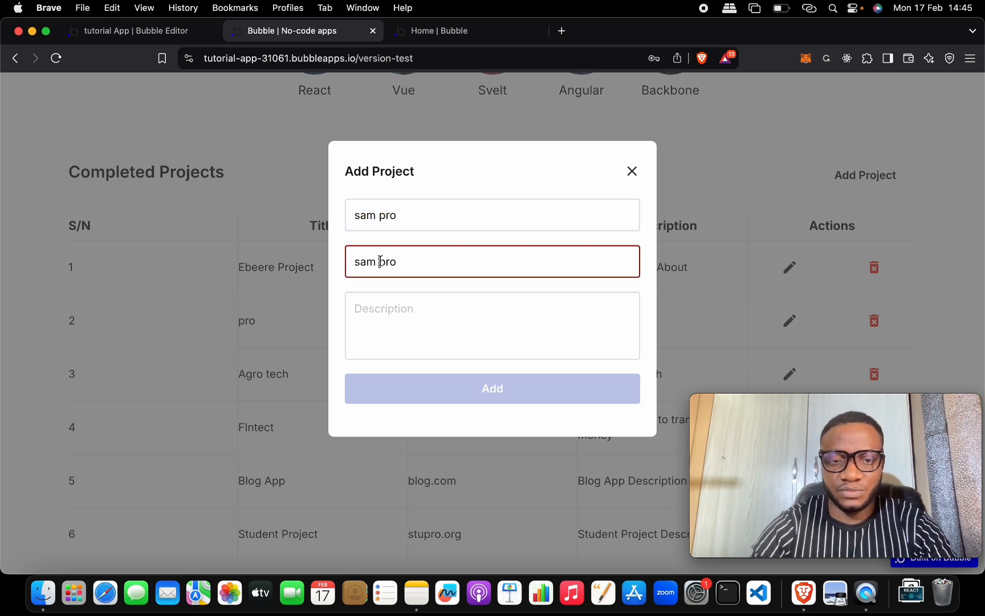
{"action": "key", "text": "BackSpace"}
{"action": "left_click", "coordinate": [432, 253]}
{"action": "left_click", "coordinate": [431, 265]}
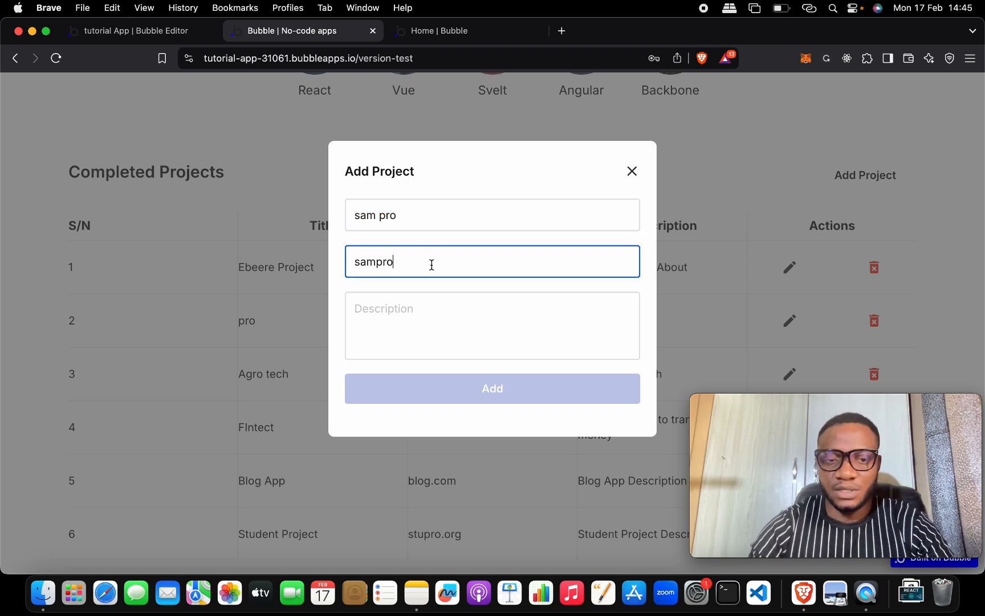
{"action": "type", "text": "@gmail"}
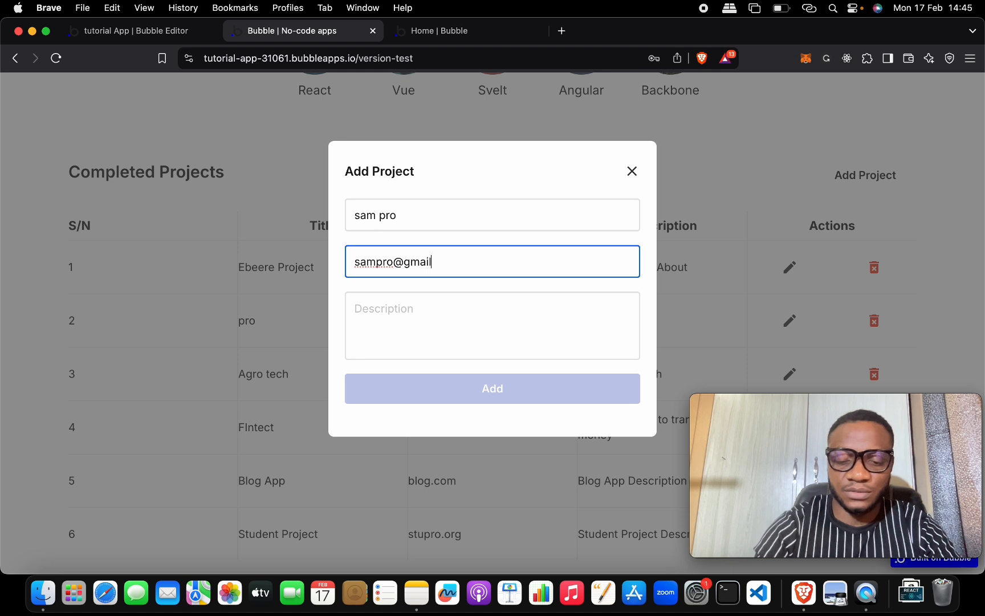
{"action": "type", "text": ".com"}
Step: Fill the description with the title plus 'descr' and add the project
{"action": "left_click", "coordinate": [429, 294]}
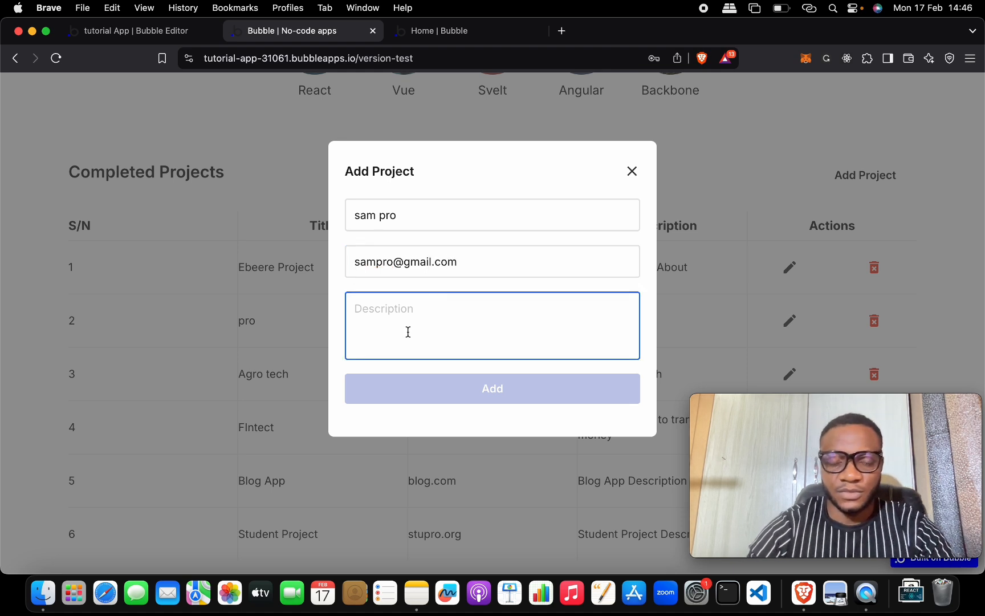
{"action": "key", "text": "super+v"}
{"action": "type", "text": "de"}
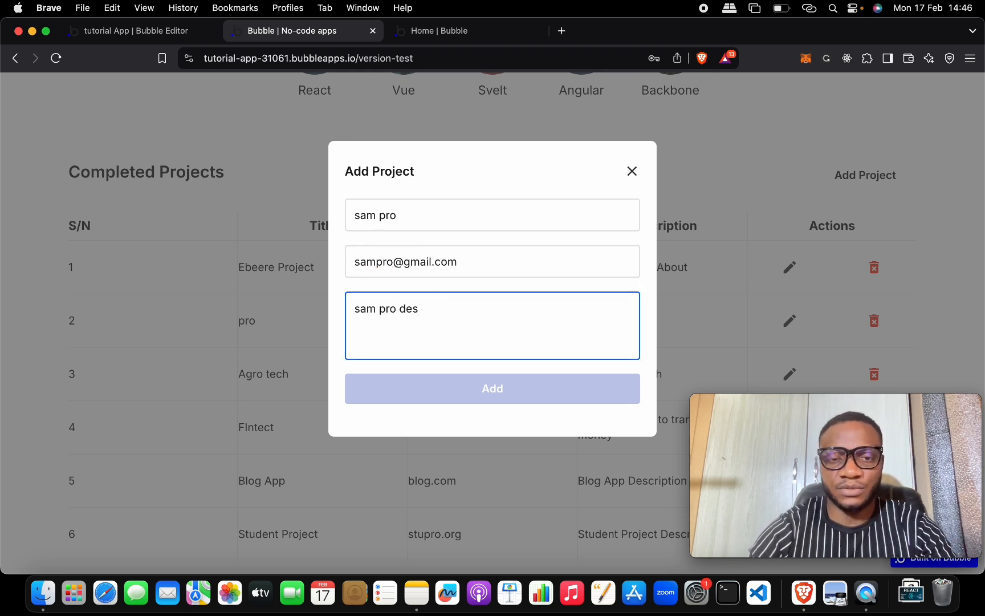
{"action": "type", "text": "scr"}
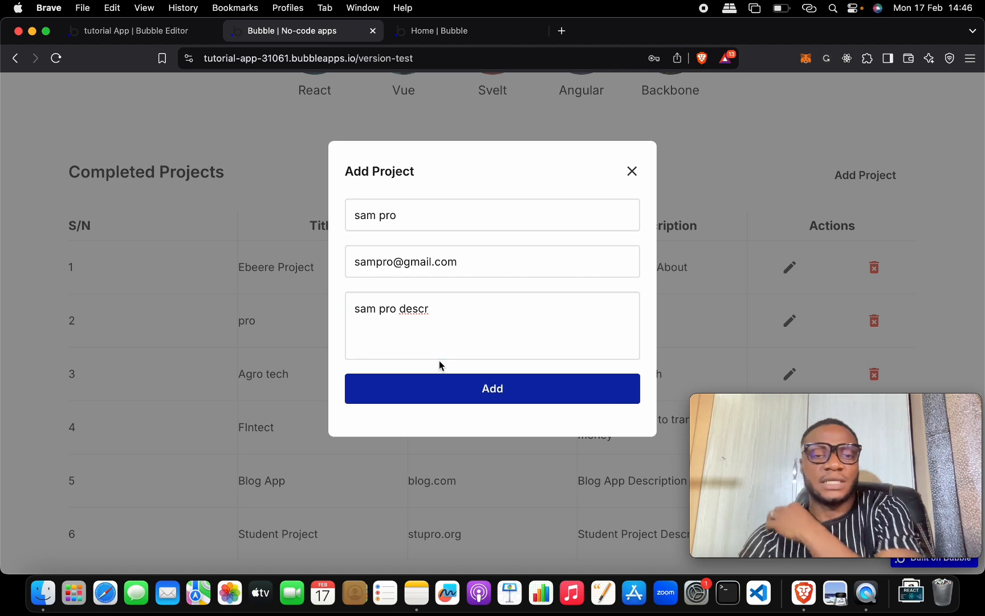
{"action": "left_click", "coordinate": [438, 387]}
{"action": "left_click", "coordinate": [163, 30]}
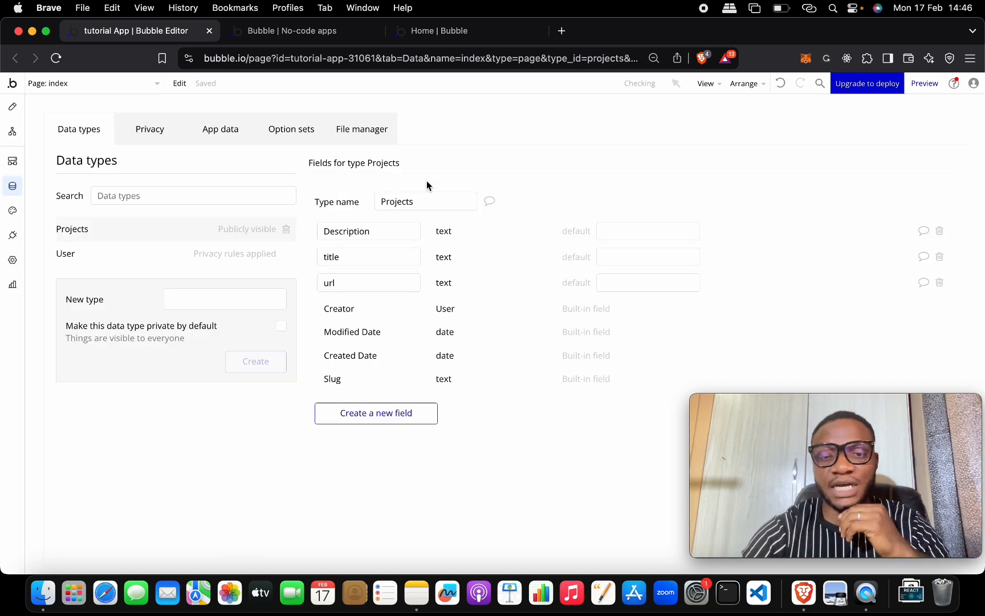
Step: Check that 'sam pro' is stored in the app data, then return to the running app
{"action": "left_click", "coordinate": [287, 136]}
{"action": "left_click", "coordinate": [229, 137]}
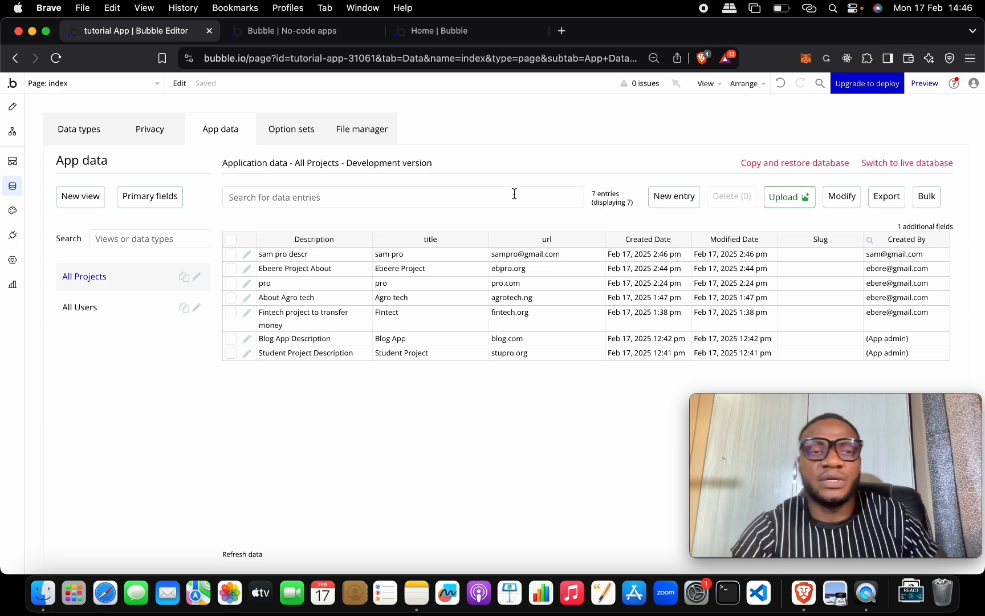
{"action": "left_click", "coordinate": [264, 35]}
{"action": "key", "text": "super+r"}
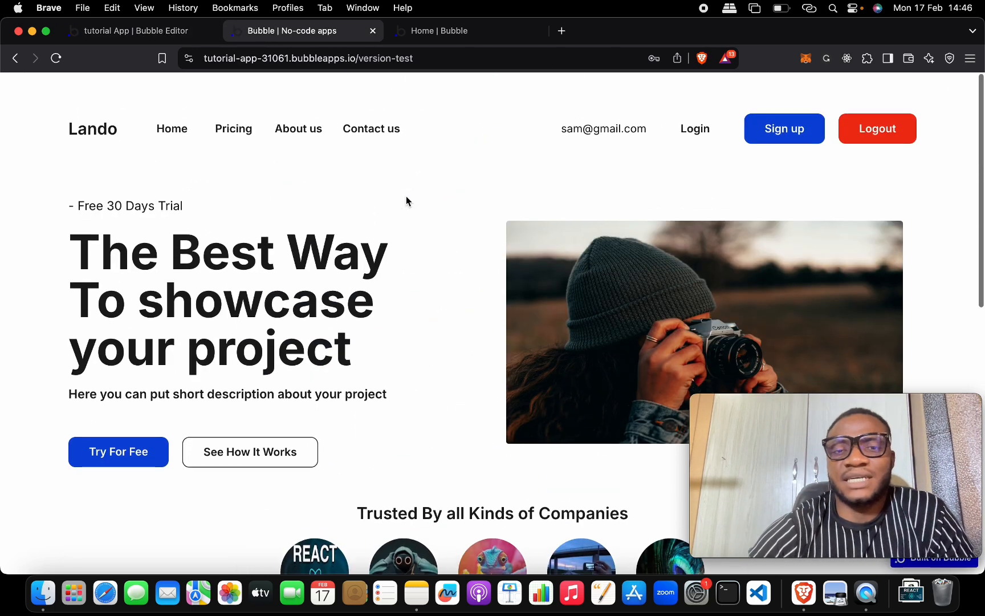
{"action": "scroll", "coordinate": [486, 124], "scroll_direction": "down", "scroll_amount": 1}
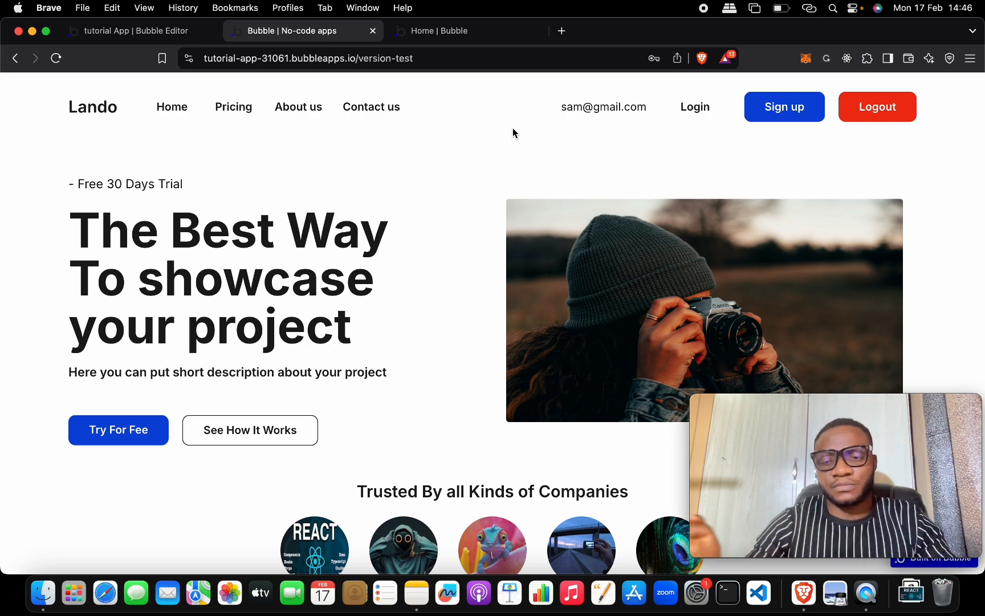
{"action": "left_click", "coordinate": [182, 34]}
{"action": "left_click", "coordinate": [265, 38]}
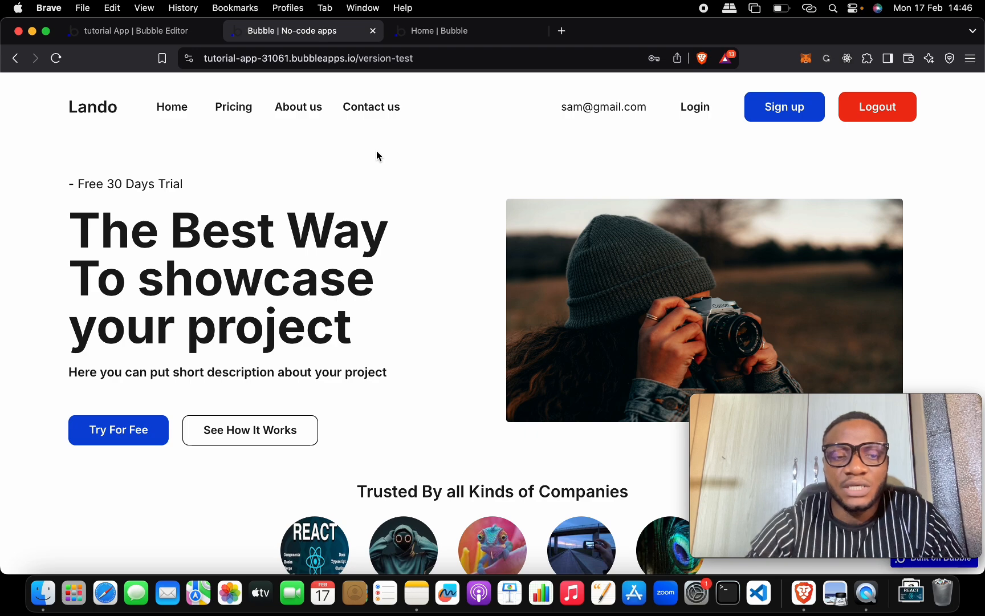
{"action": "key", "text": "ctrl+Up"}
Step: Tick 'Build an Authentication App' in the Notes course checklist
{"action": "left_click", "coordinate": [163, 127]}
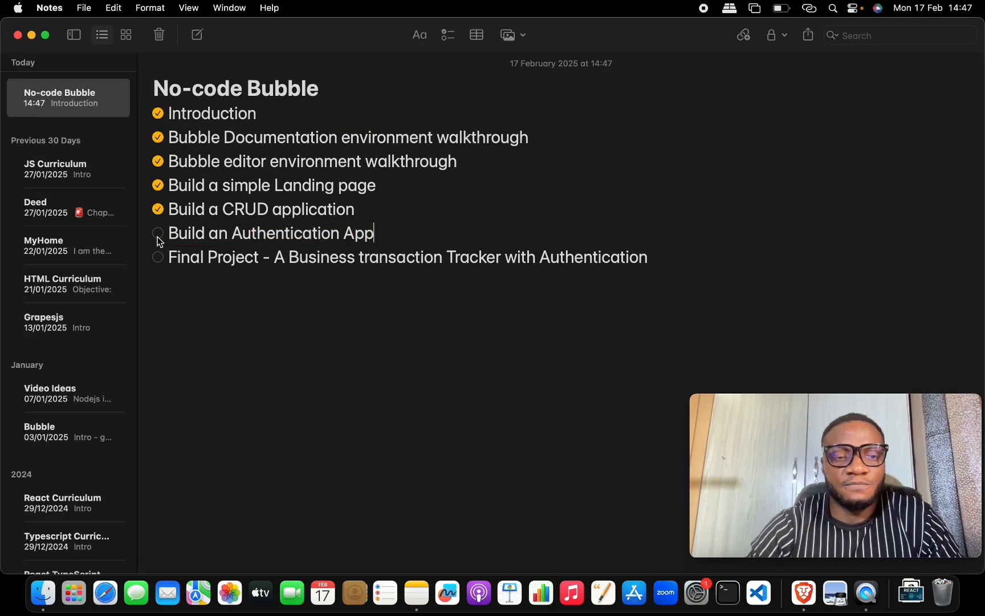
{"action": "left_click", "coordinate": [158, 234]}
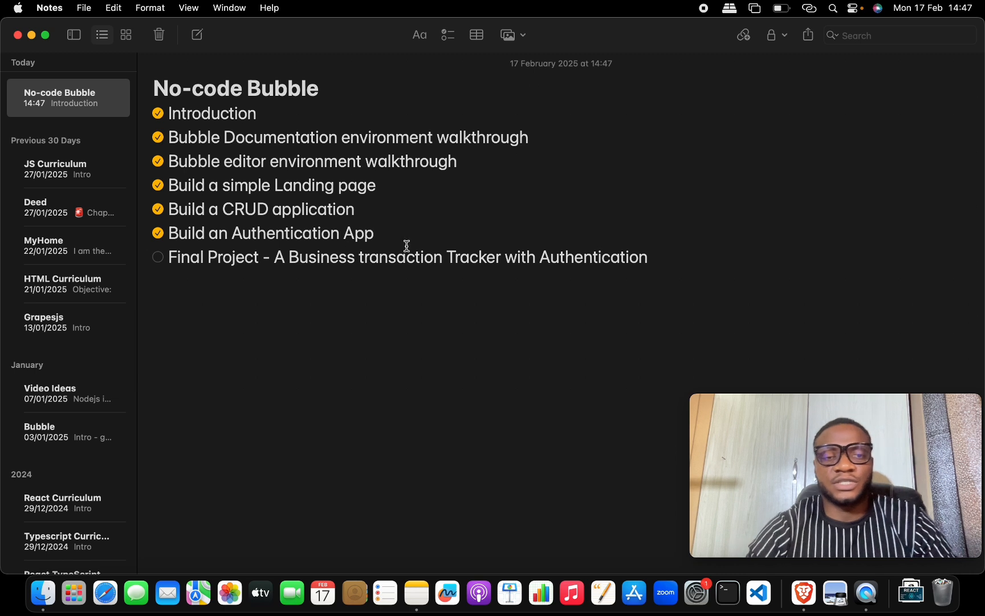